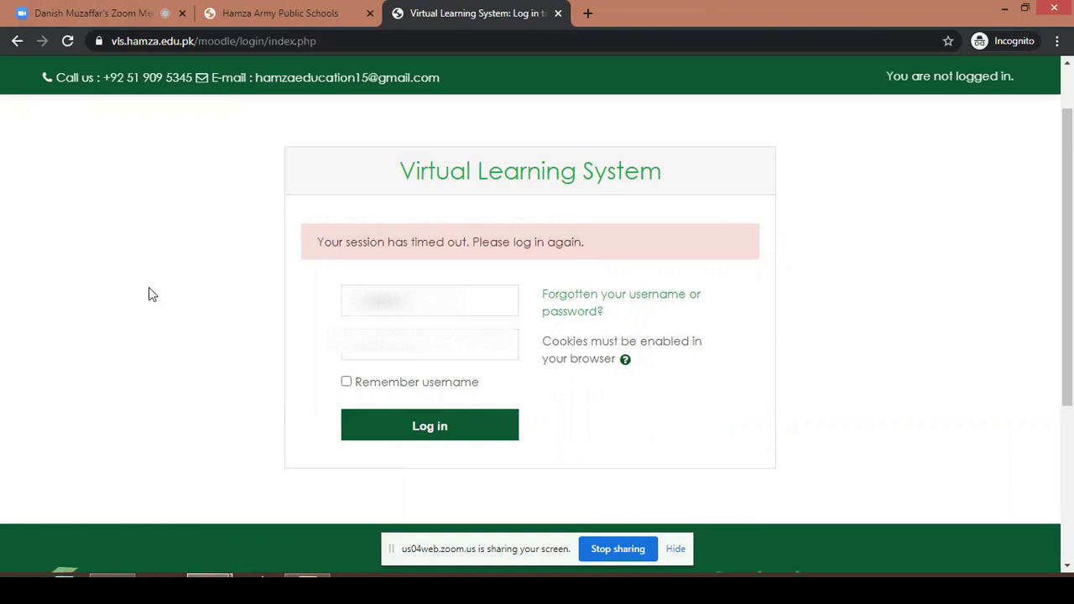
- Check the Zoom meeting page and return to the Virtual Learning System login page
mouse_move(209, 575)
left_click(44, 10)
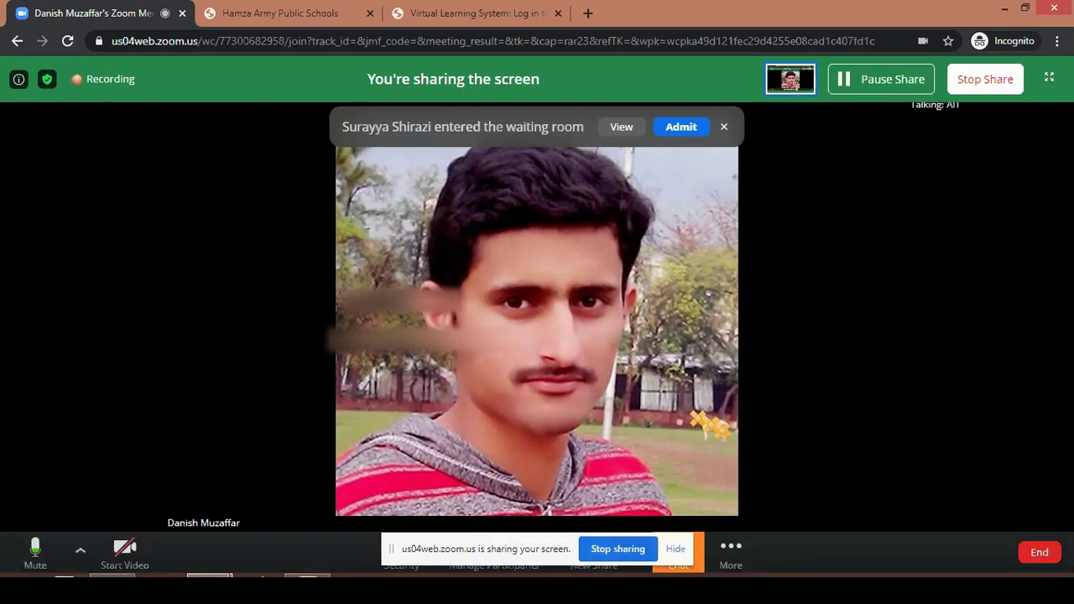
left_click(481, 9)
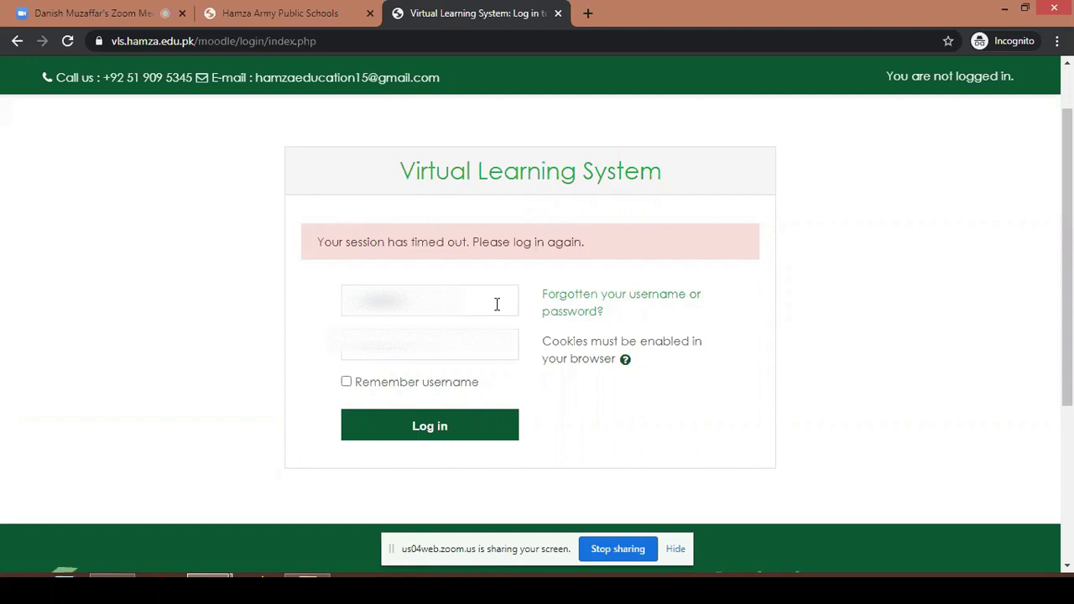
- Log in to the Virtual Learning System with the account username and password, and look over the dashboard
left_click(497, 304)
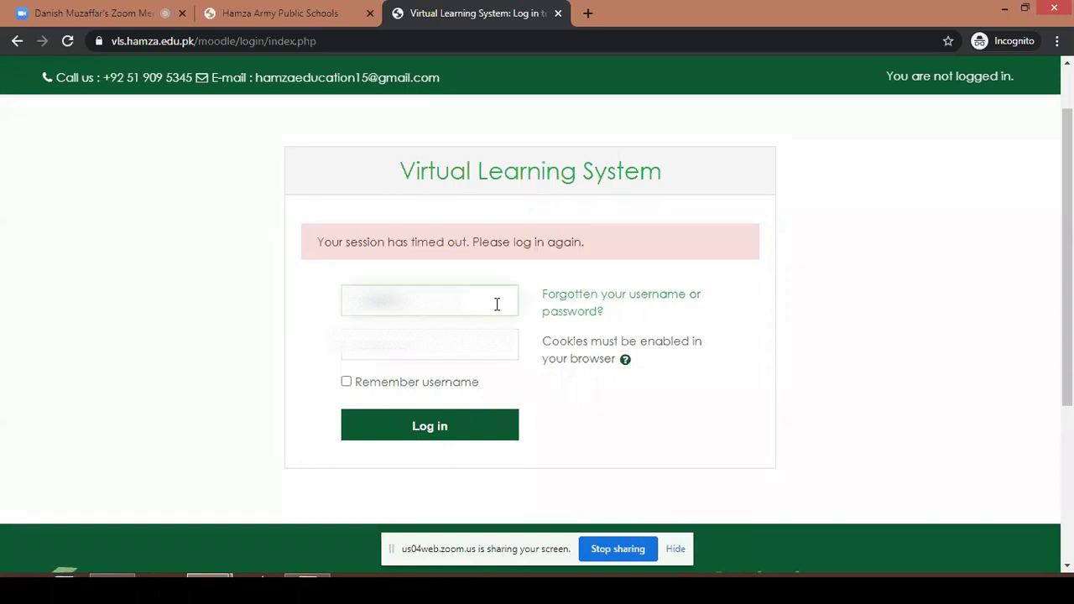
key("Tab")
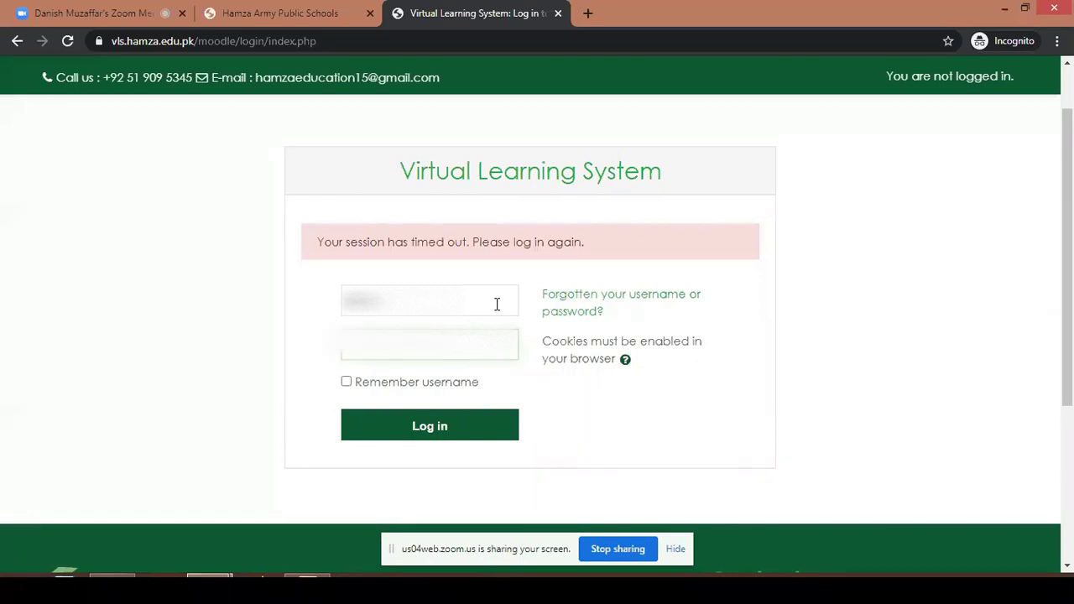
key("Return")
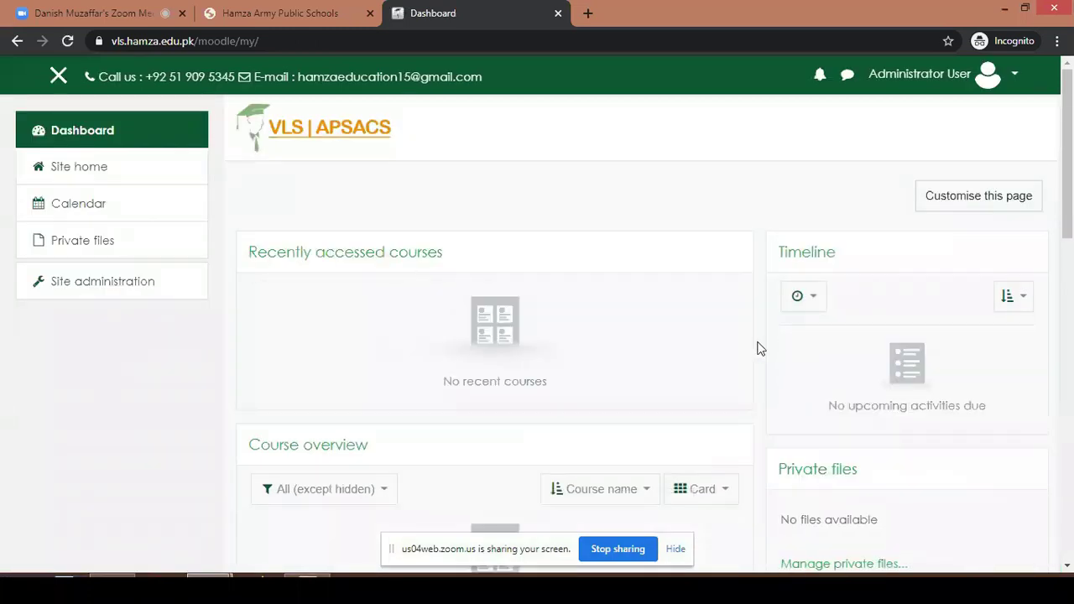
scroll(759, 348, "down", 4)
scroll(760, 344, "up", 4)
- Switch to VLS Demonstration.pptx in PowerPoint and display the "Dashboard : Overview" slide
key("alt+Tab")
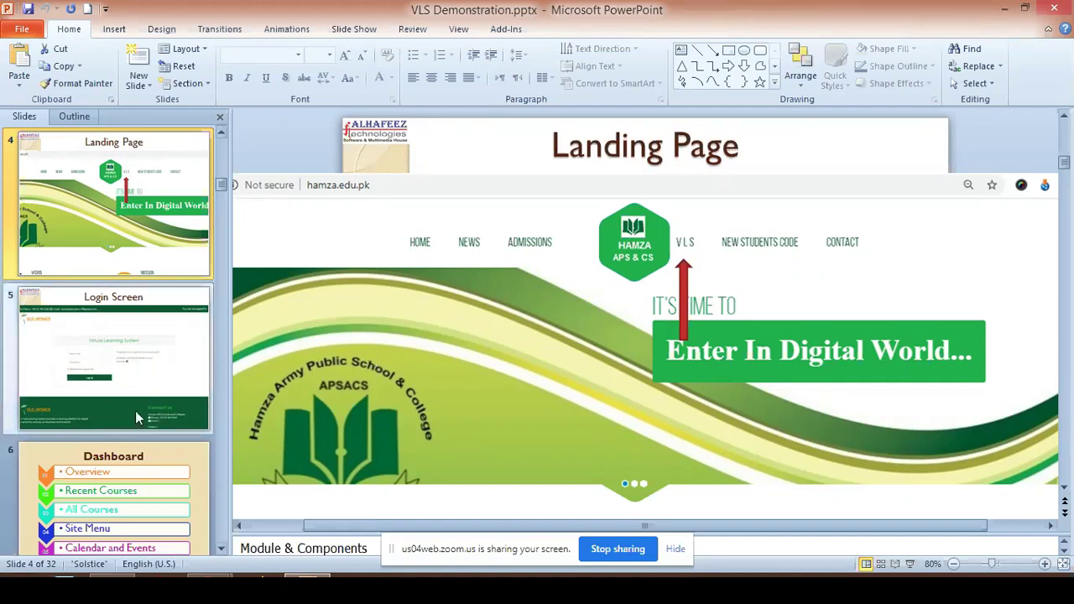
left_click(134, 493)
scroll(377, 282, "down", 1)
scroll(378, 281, "down", 3)
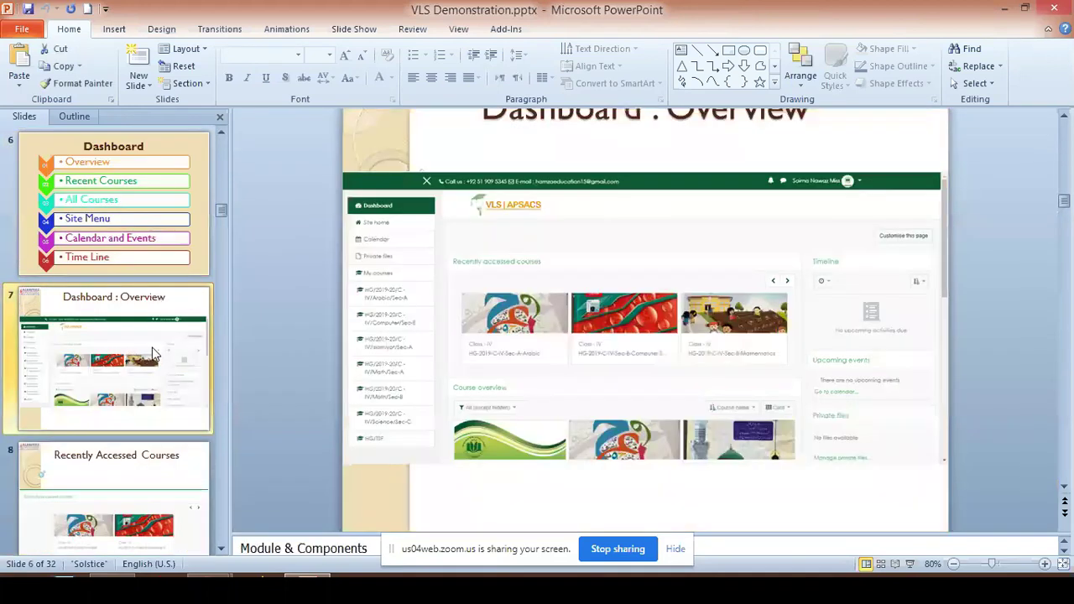
- Switch back to the VLS dashboard in Chrome, collapse the site navigation menu and review the dashboard blocks
mouse_move(208, 579)
left_click(149, 515)
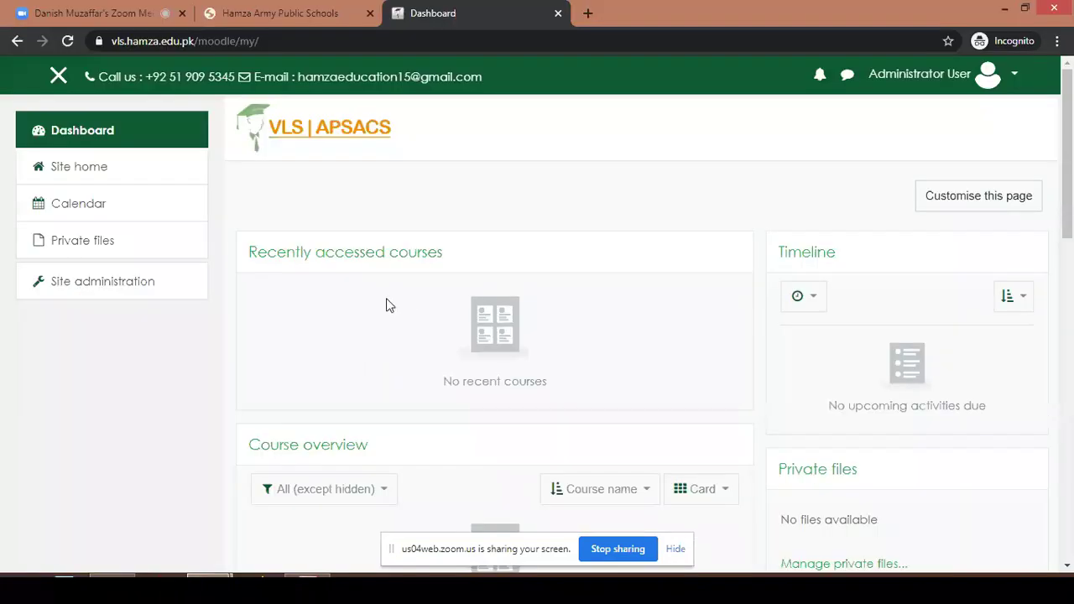
left_click(58, 78)
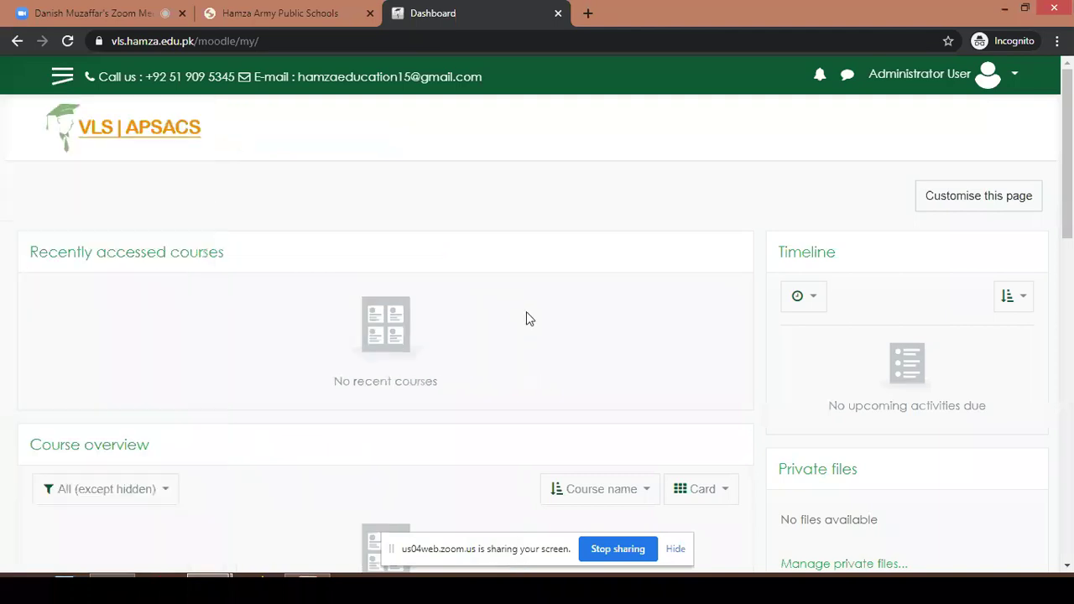
scroll(667, 338, "down", 1)
scroll(688, 348, "down", 2)
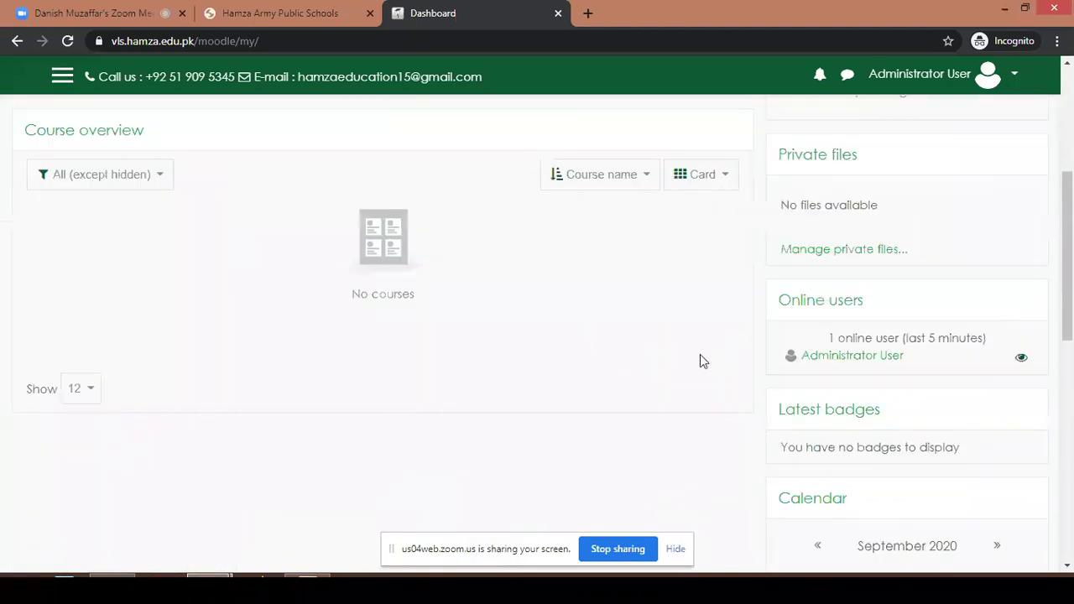
scroll(701, 361, "up", 3)
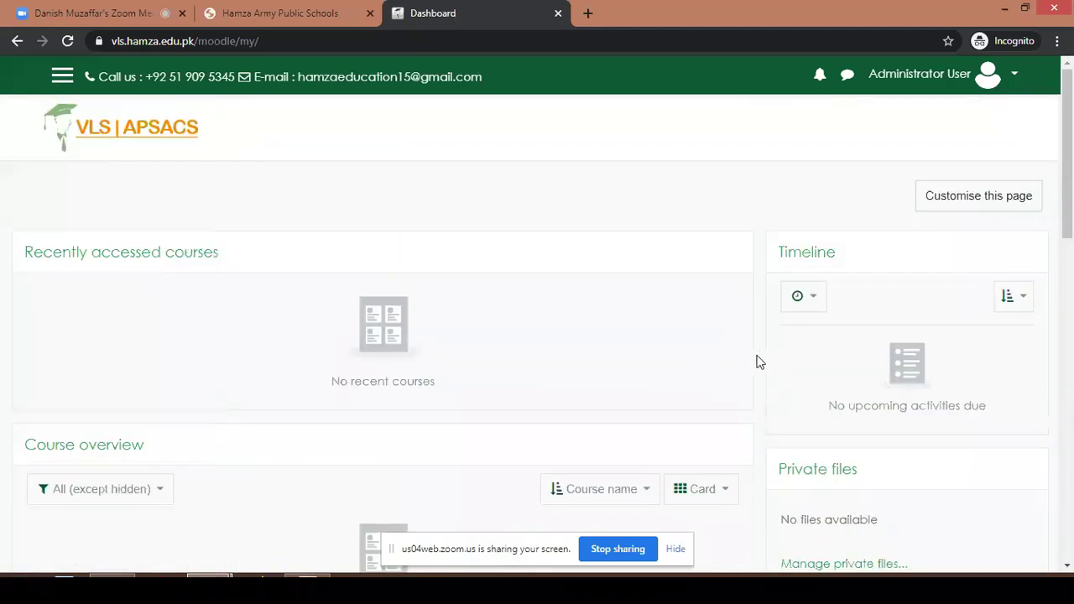
- Switch to PowerPoint and present the slides from "Dashboard : Overview" through "Course Home Page", ending the slide show there
left_click(308, 578)
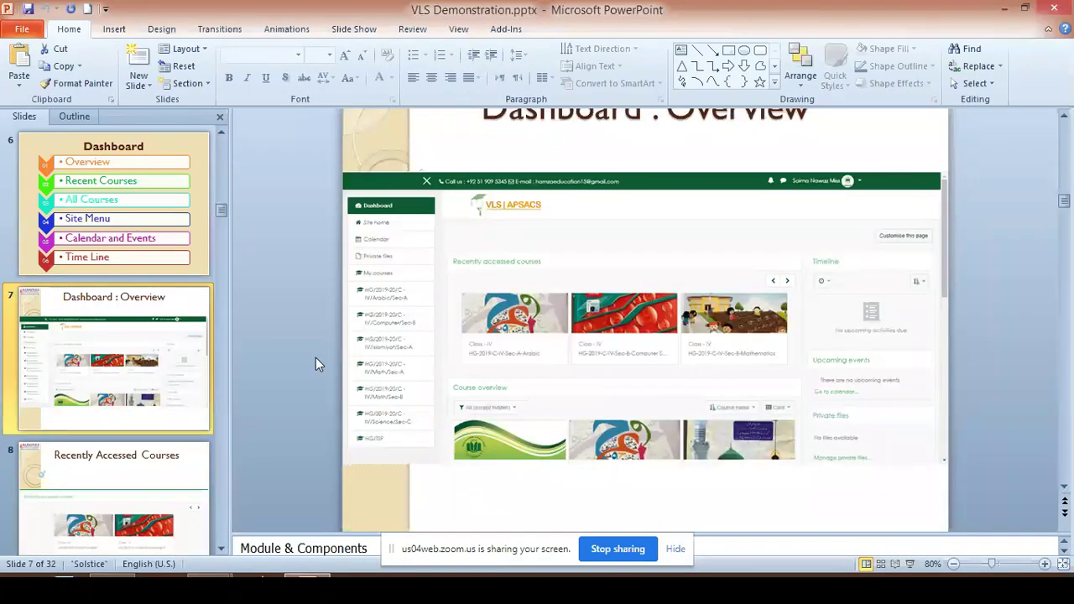
key("shift+F5")
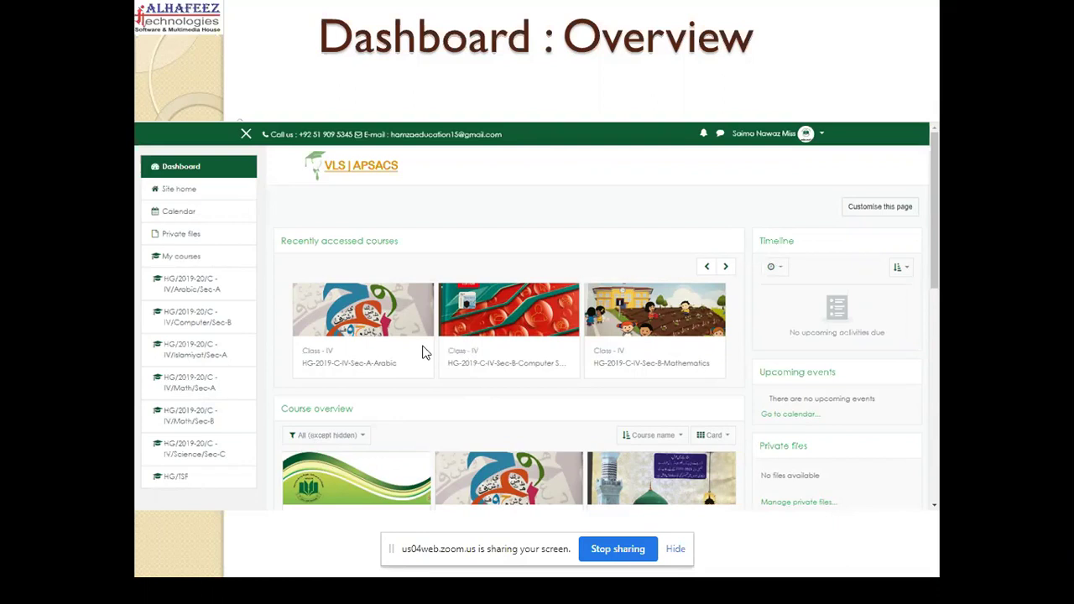
left_click(622, 302)
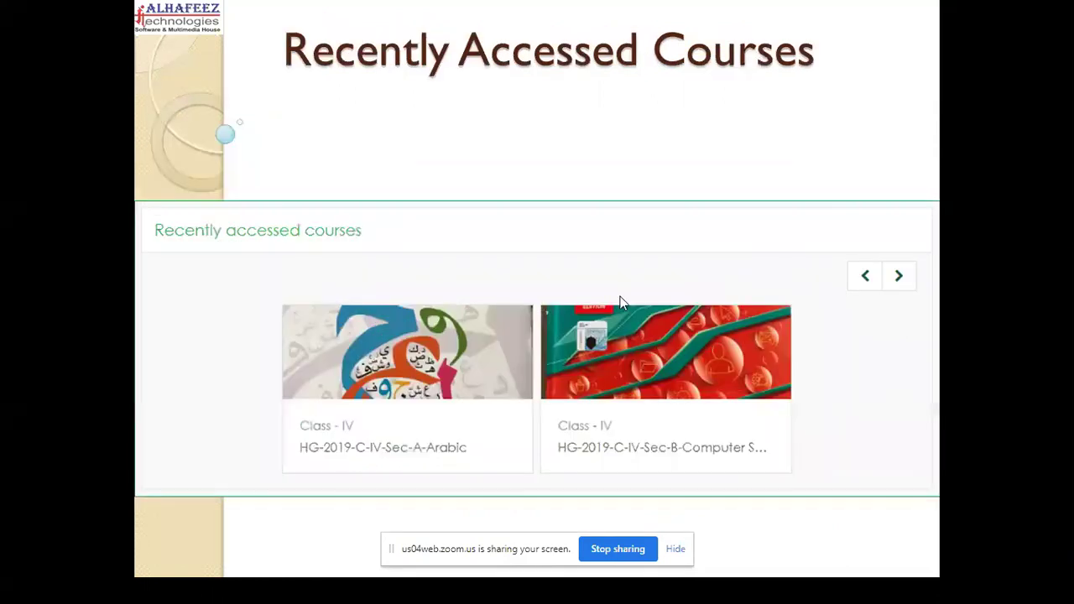
left_click(524, 310)
left_click(524, 312)
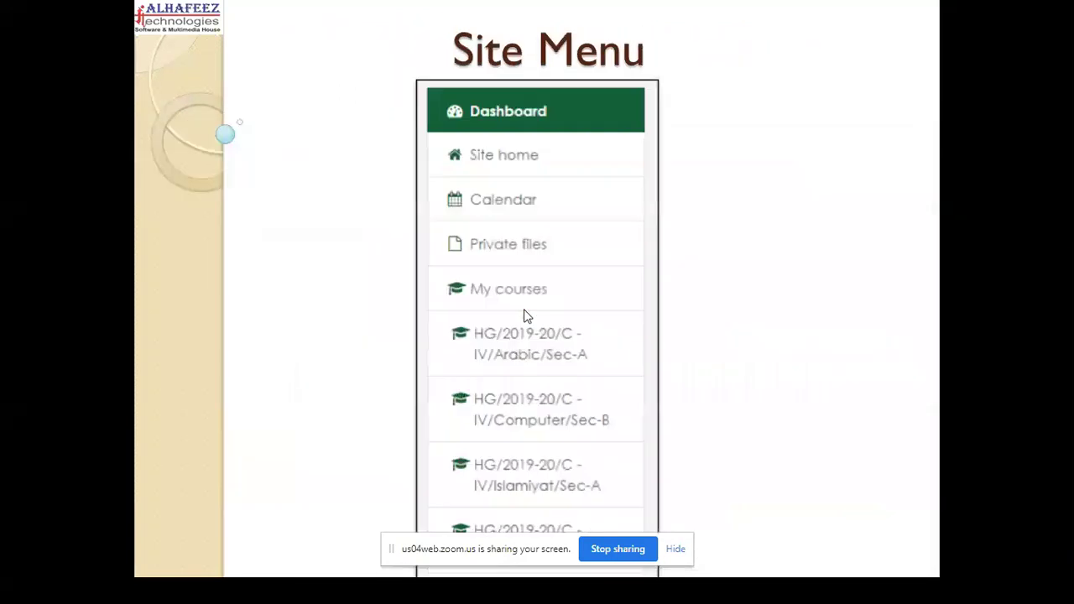
left_click(555, 305)
left_click(554, 305)
left_click(554, 304)
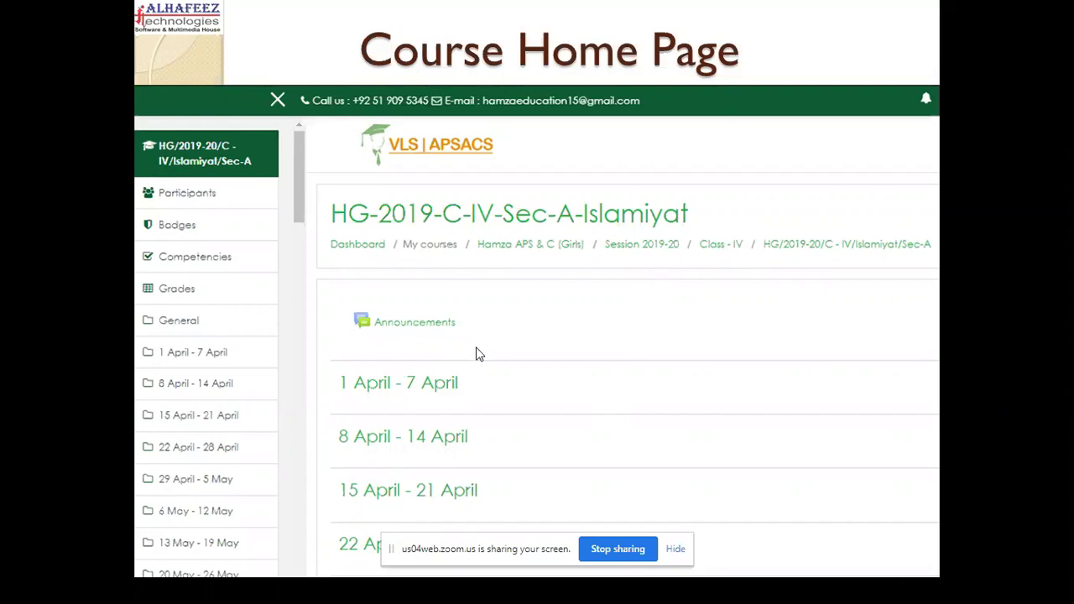
key("Escape")
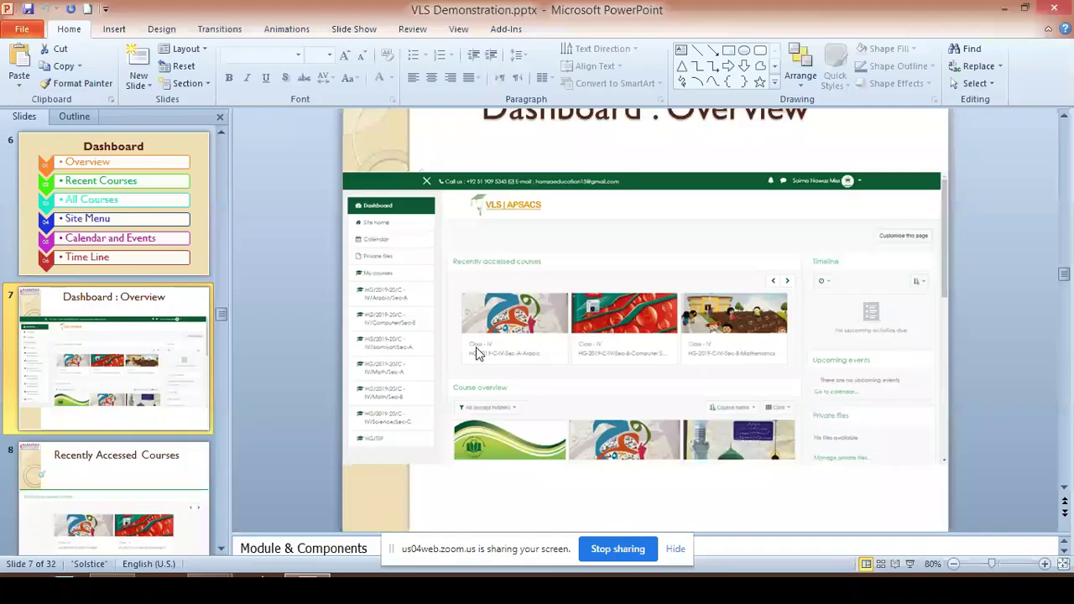
- Return to the VLS dashboard in Chrome, expand the site navigation menu and open Site home in a new tab
left_click(164, 507)
scroll(636, 314, "down", 4)
scroll(676, 302, "up", 4)
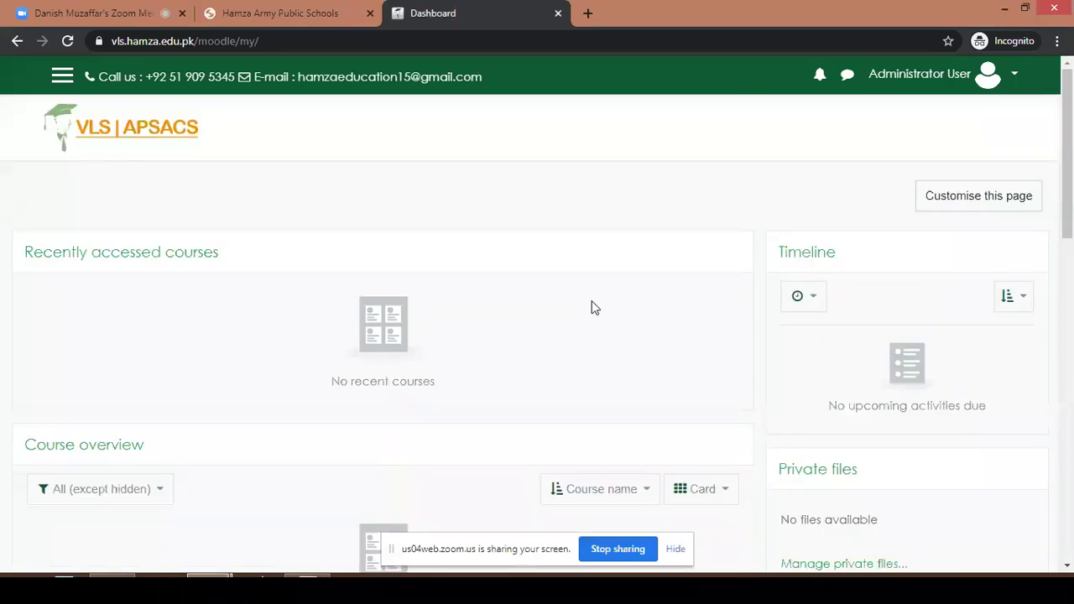
left_click(66, 78)
middle_click(74, 168)
left_click(623, 23)
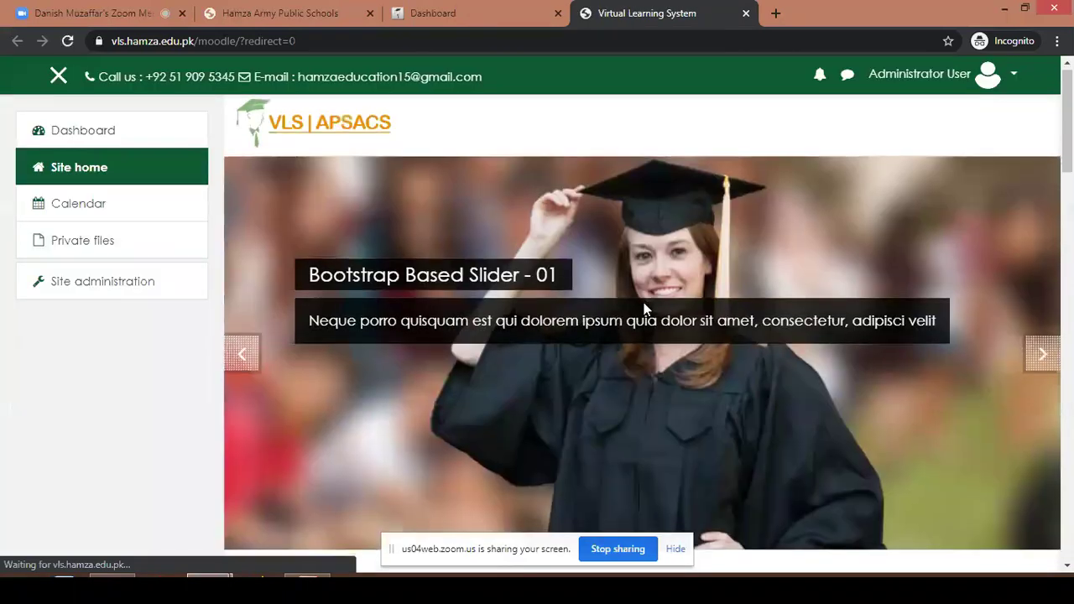
- Open the HB-2020-C-IV-Sec-G-Art course from the available courses in a new tab
scroll(701, 320, "down", 10)
scroll(696, 324, "down", 10)
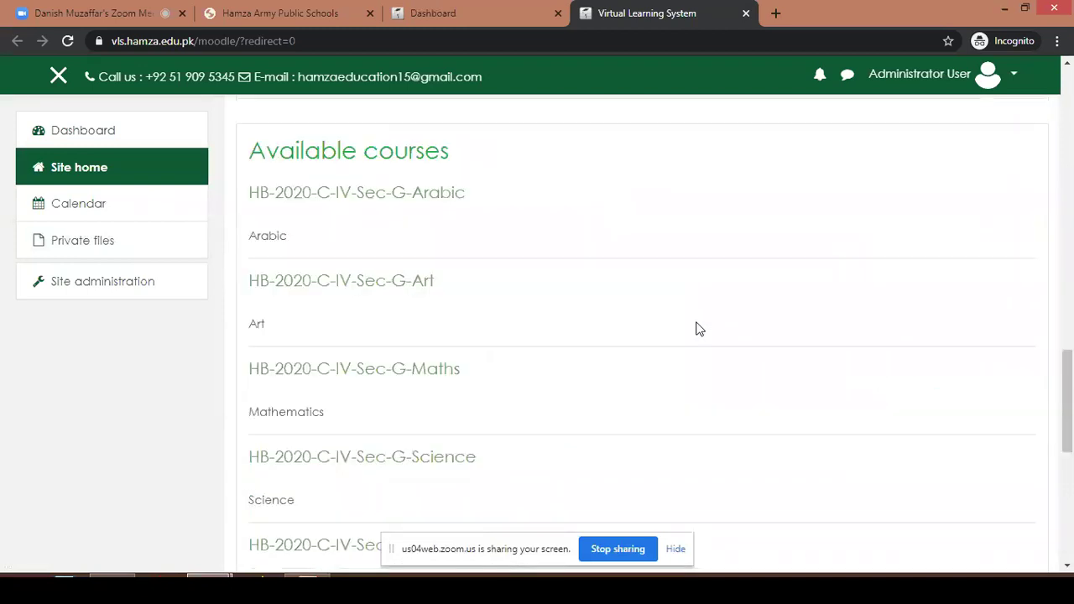
middle_click(388, 285)
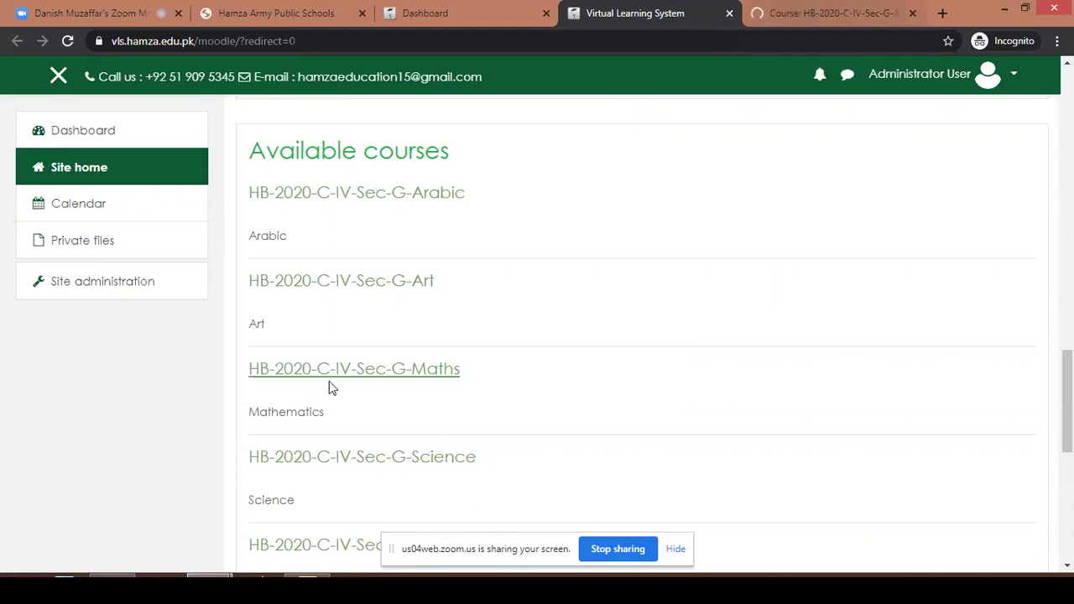
left_click(827, 12)
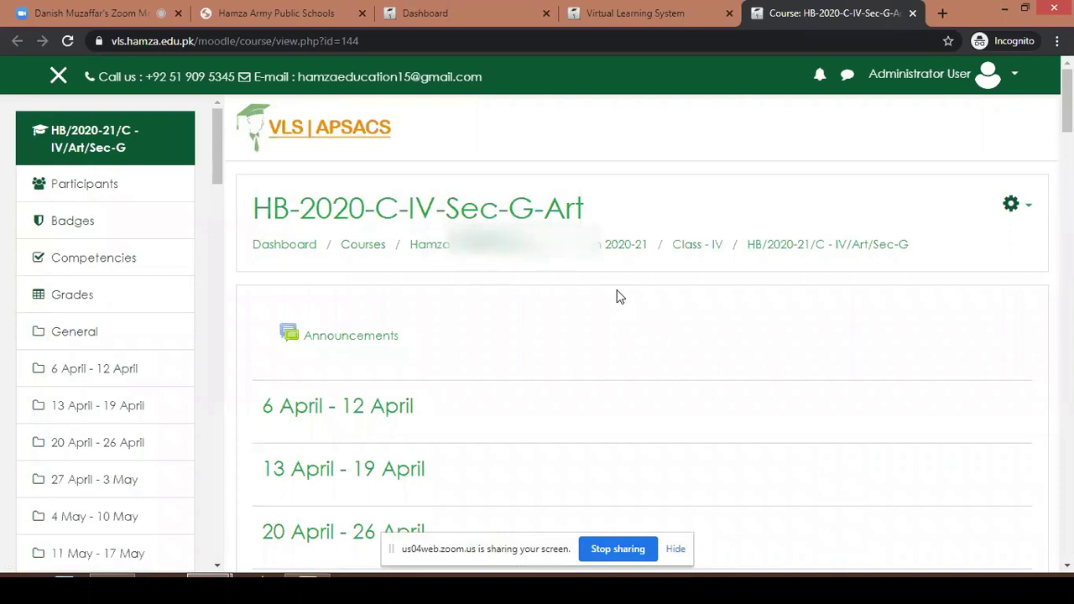
- Highlight the course title and its parts HB, 2020, C-IV, Sec, G and Art to examine the naming scheme
left_click_drag(249, 213, 622, 220)
left_click(623, 210)
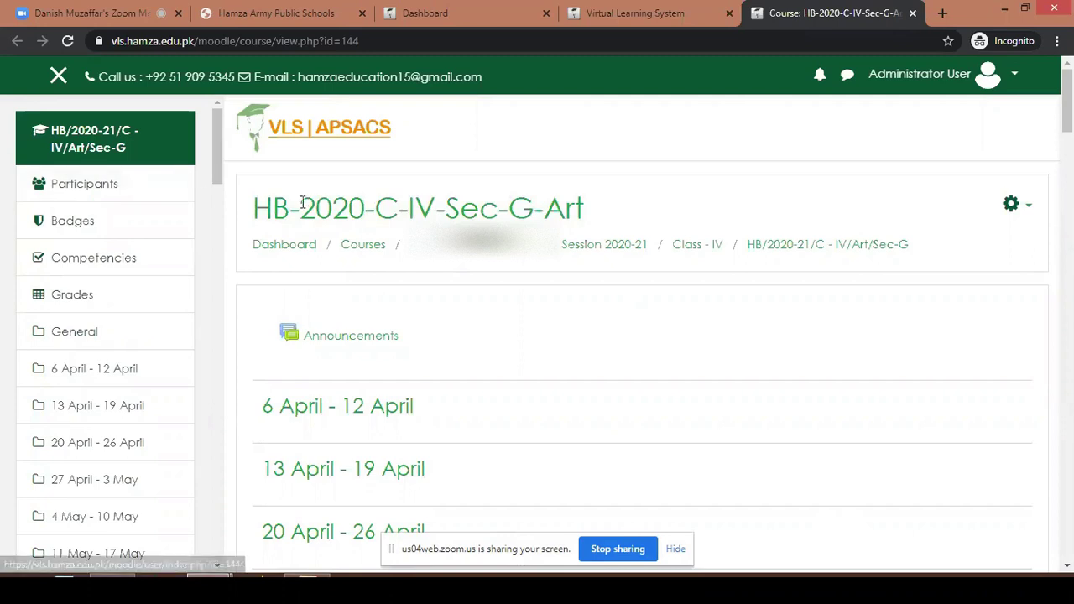
left_click_drag(255, 210, 289, 210)
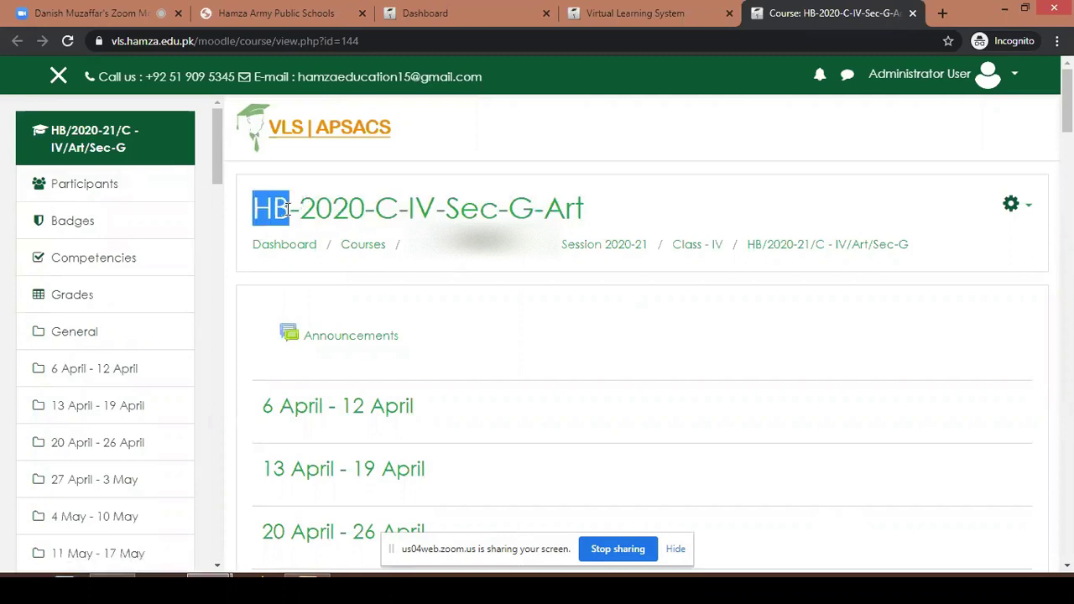
left_click(273, 233)
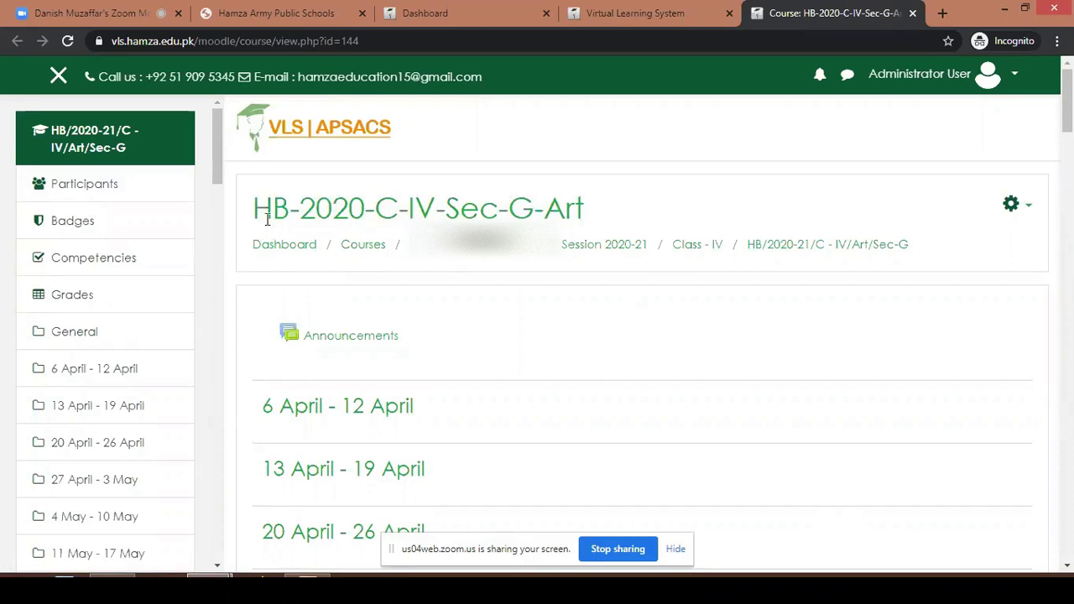
left_click_drag(300, 210, 364, 209)
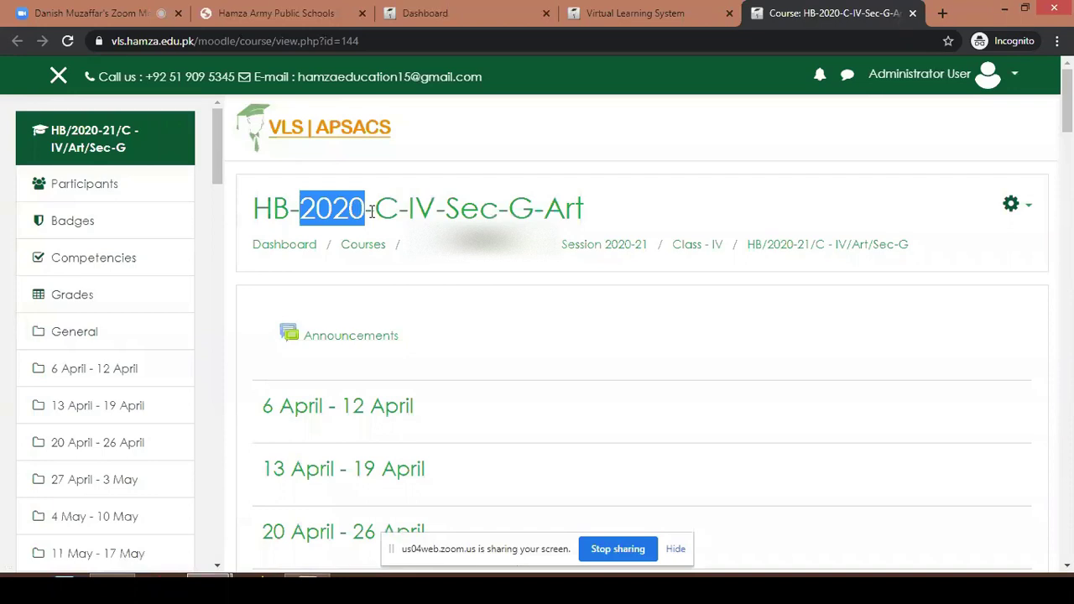
left_click_drag(375, 210, 432, 212)
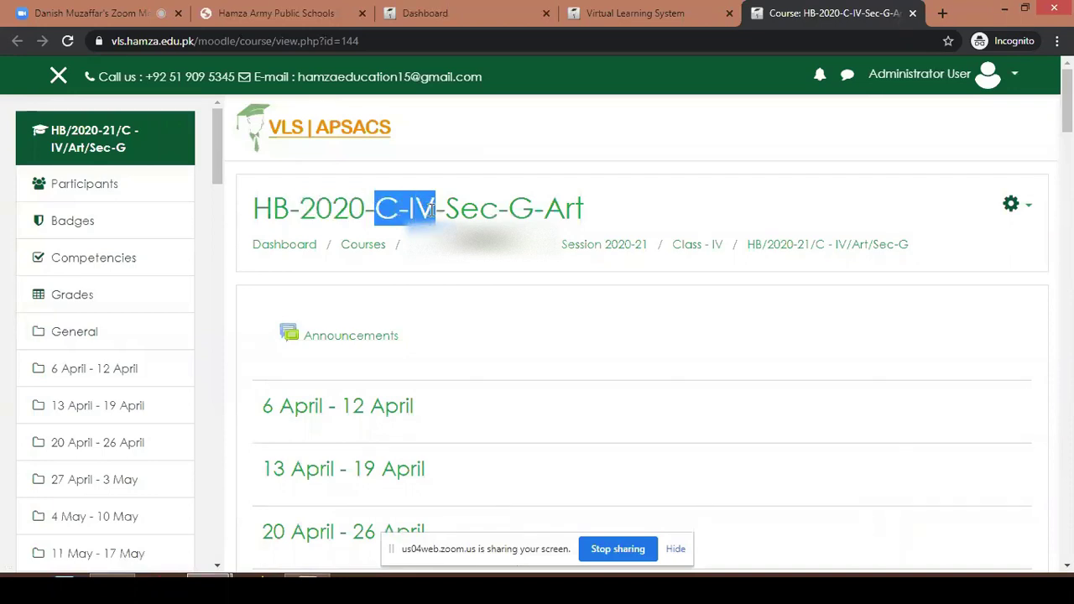
left_click_drag(445, 210, 498, 211)
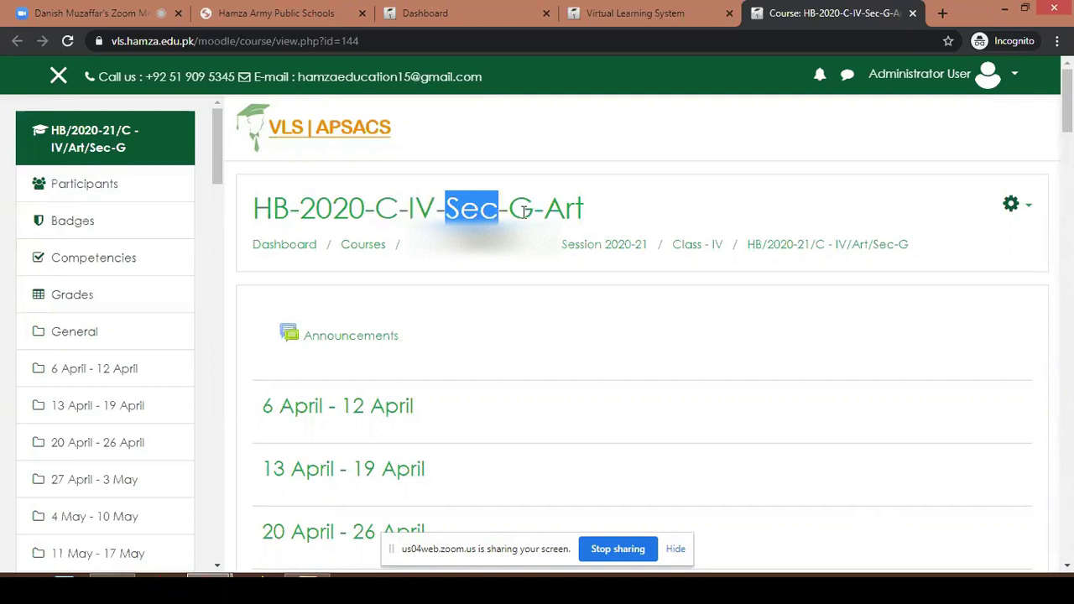
double_click(521, 210)
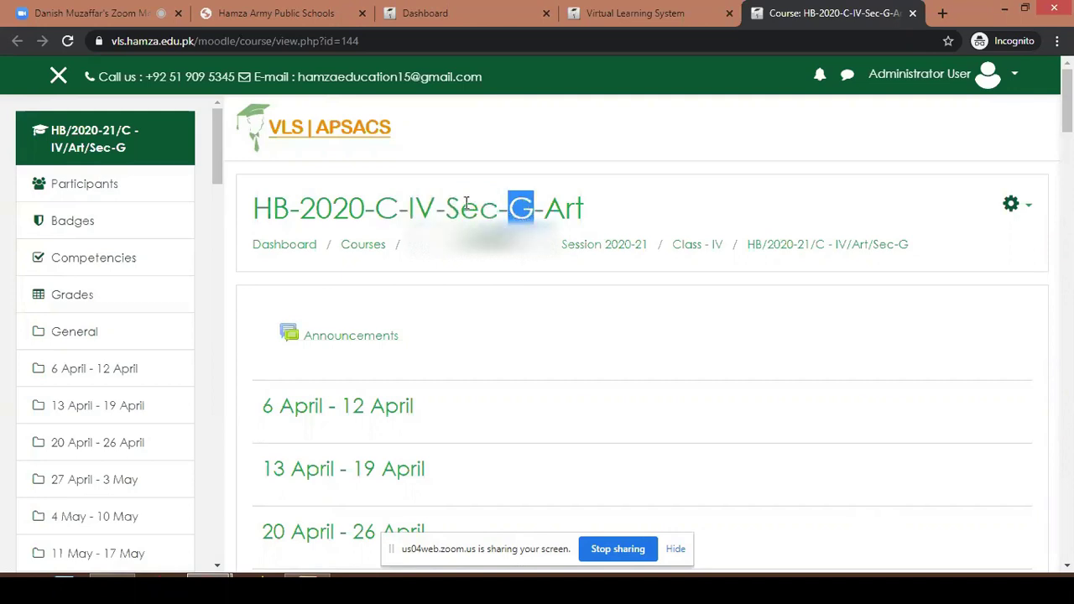
left_click_drag(545, 210, 585, 210)
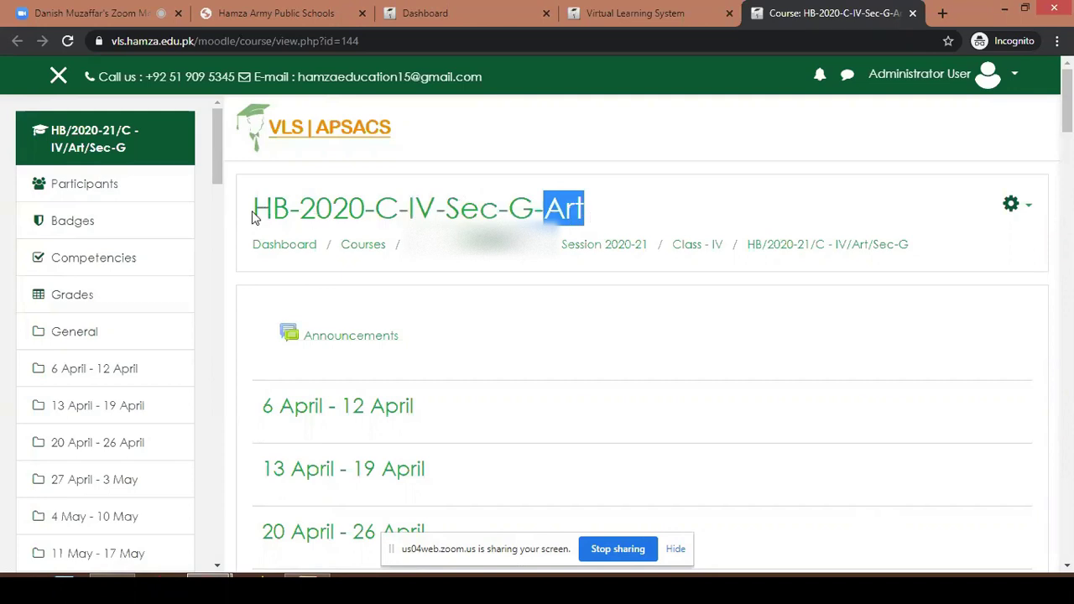
left_click_drag(253, 211, 624, 212)
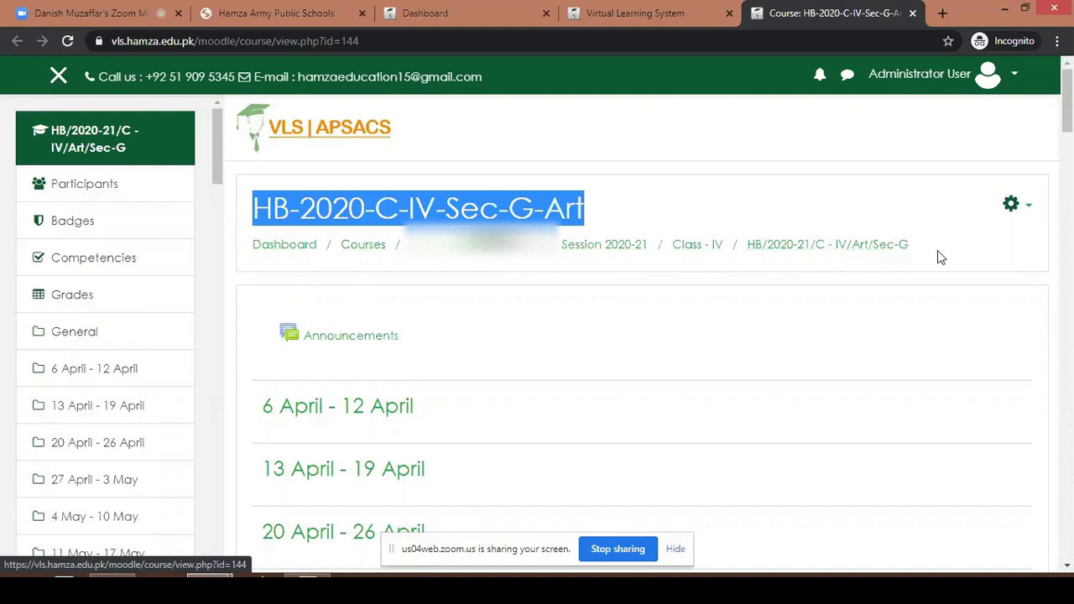
left_click(963, 304)
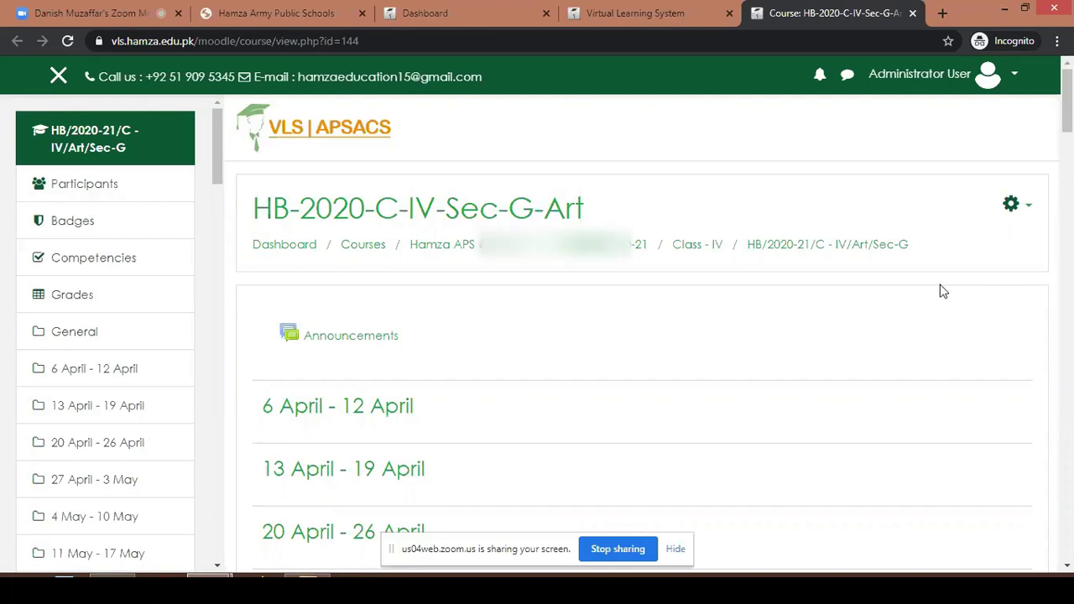
- Highlight the full HB-2020-C-IV-Sec-G-Art title several times to point out the complete course name
left_click_drag(585, 210, 233, 232)
left_click(588, 212)
triple_click(256, 210)
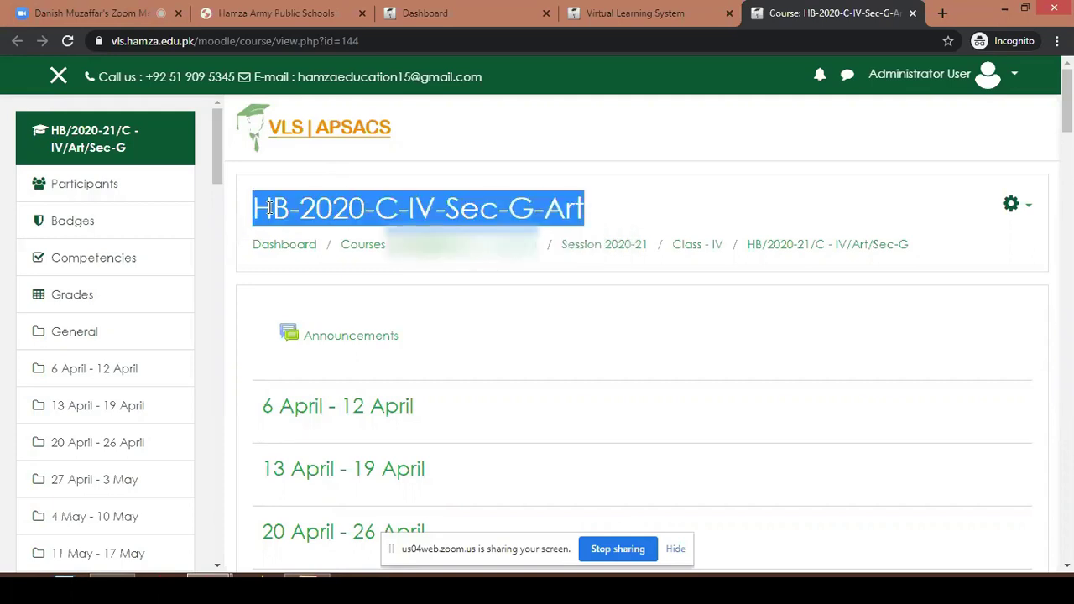
left_click(623, 209)
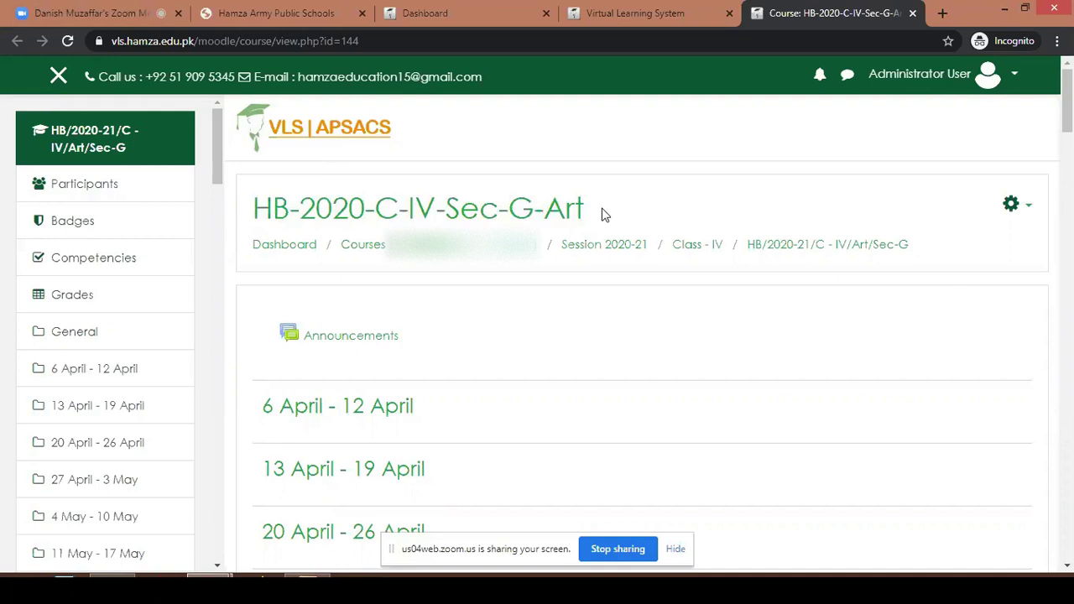
left_click_drag(592, 213, 257, 206)
left_click(654, 220)
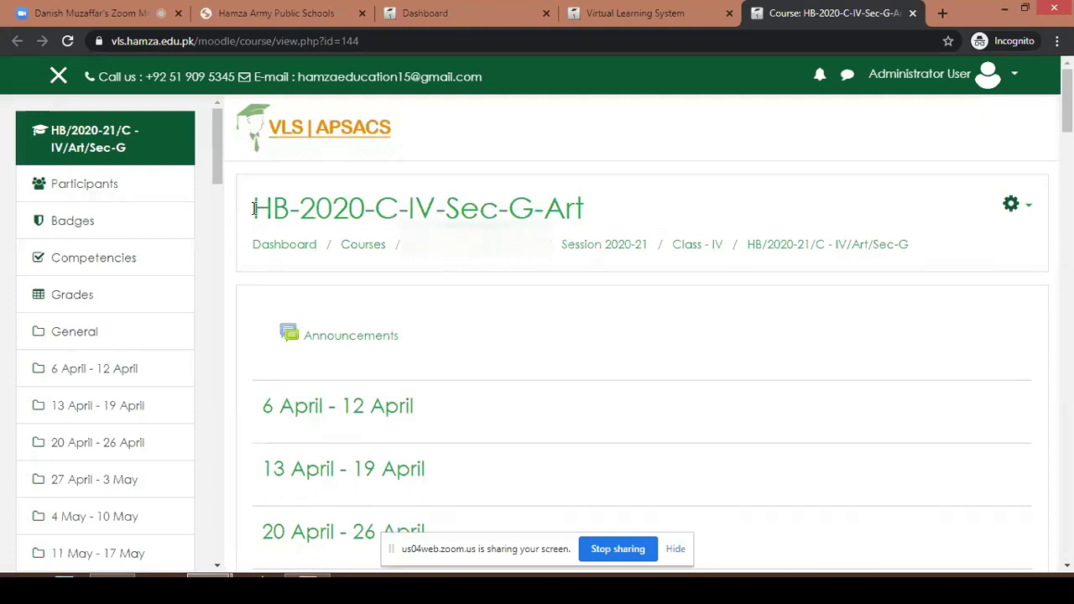
- Highlight the HB prefix and nearly the whole course title to examine the naming scheme again, along with the breadcrumb path
left_click_drag(254, 208, 290, 210)
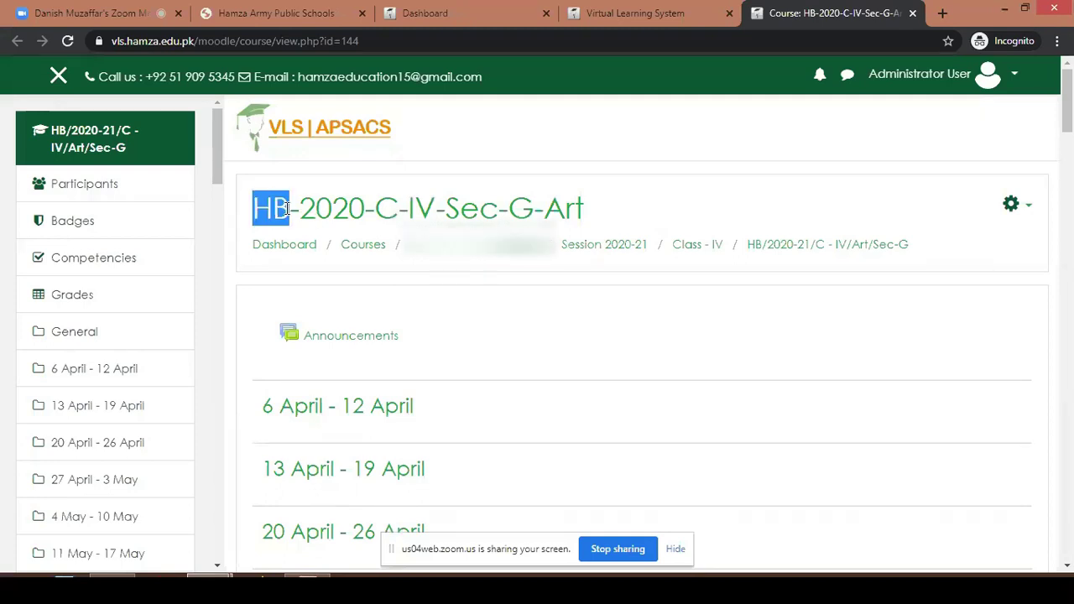
left_click(602, 213)
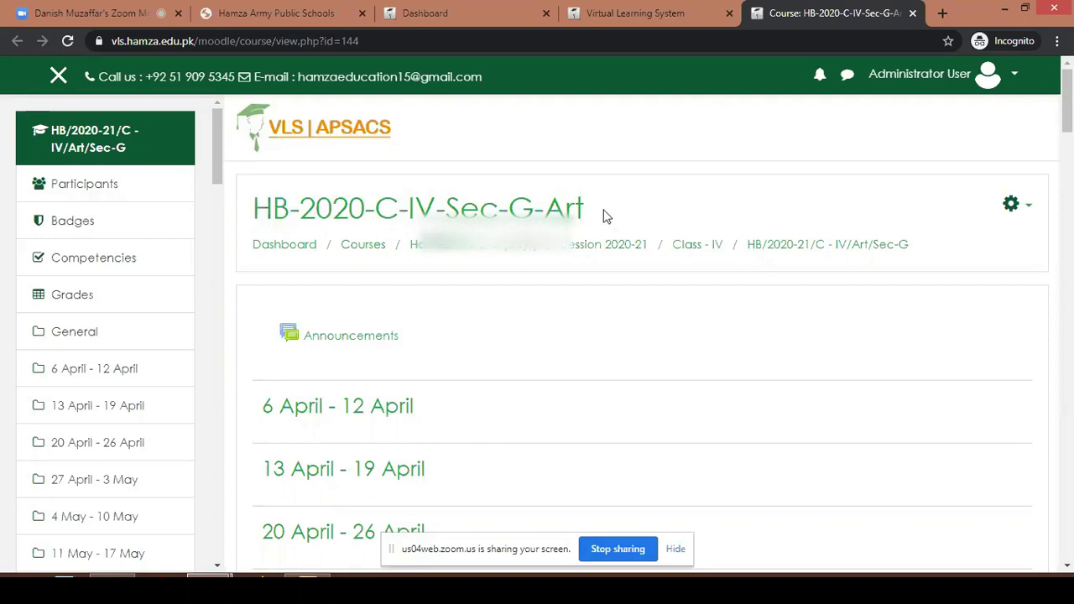
left_click(269, 212, "shift")
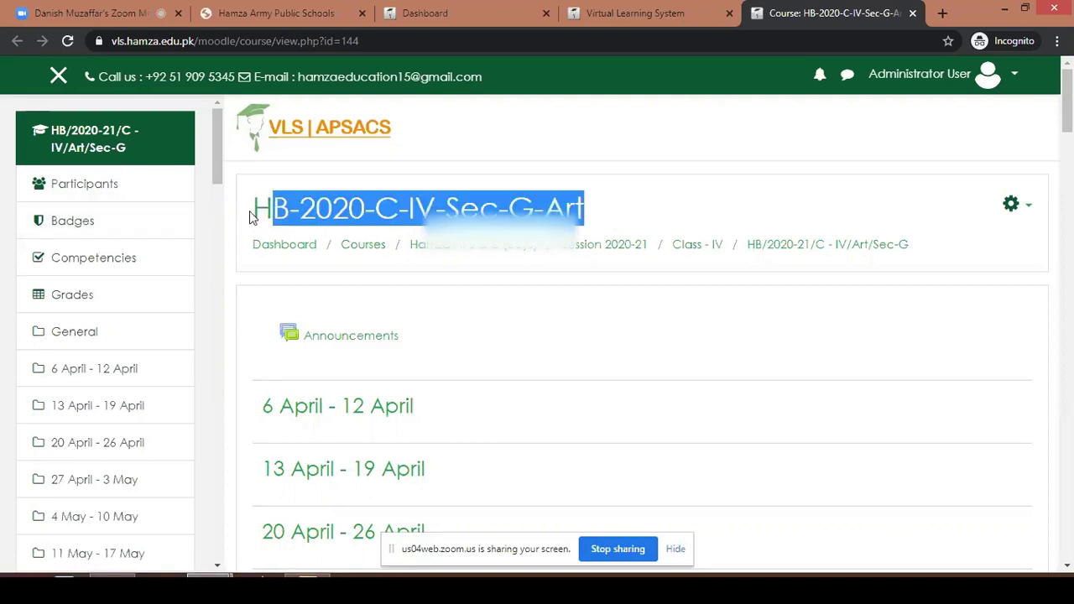
left_click(250, 217)
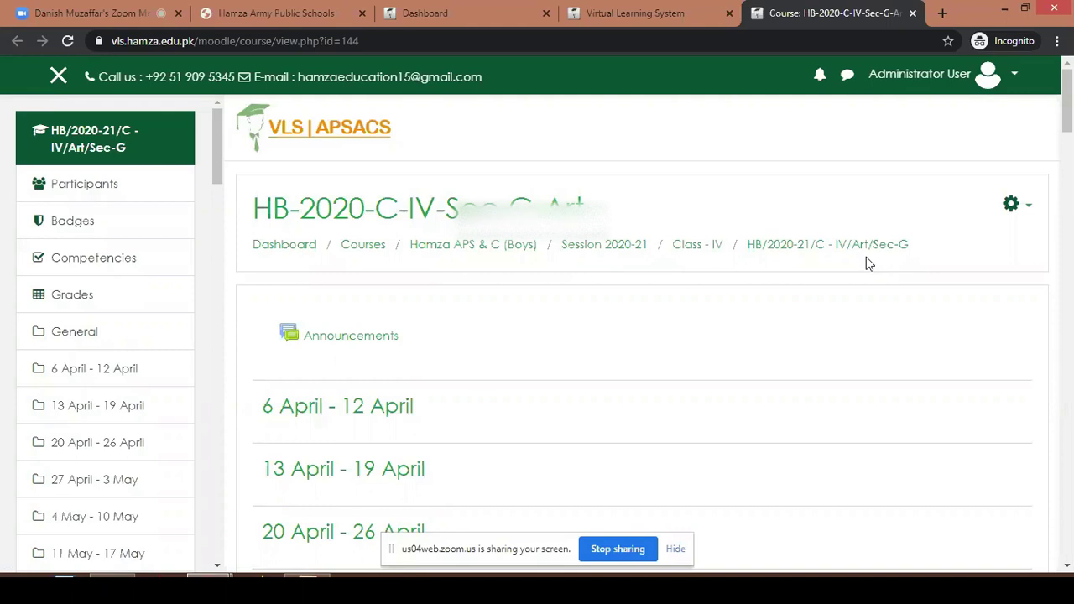
scroll(763, 303, "down", 1)
scroll(703, 320, "up", 1)
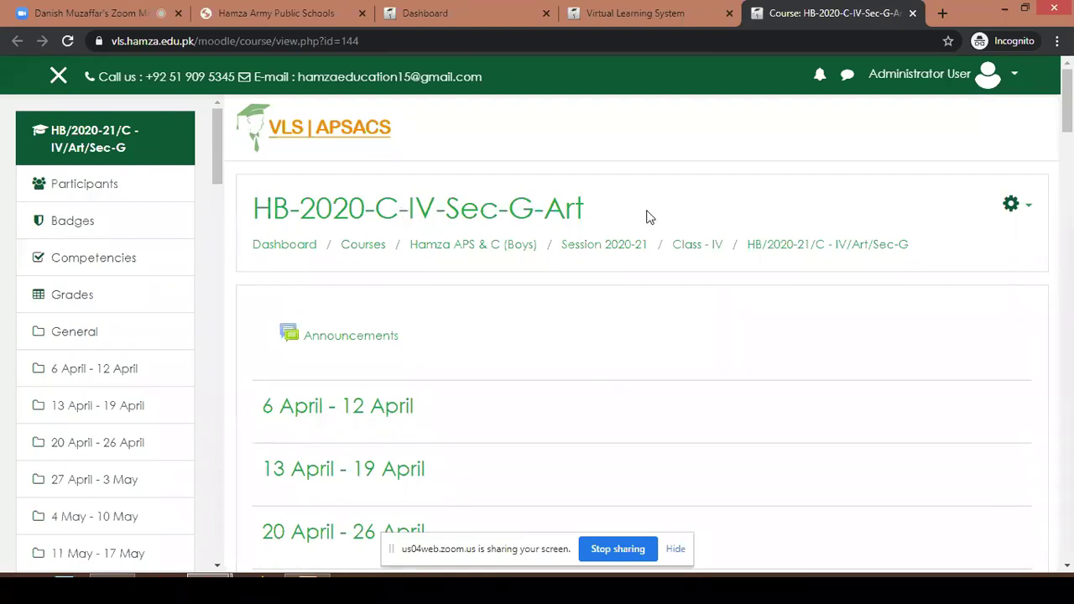
- Open the Edit settings page of the HB-2020-C-IV-Sec-G-Art course
left_click(607, 12)
left_click(819, 13)
left_click(1031, 210)
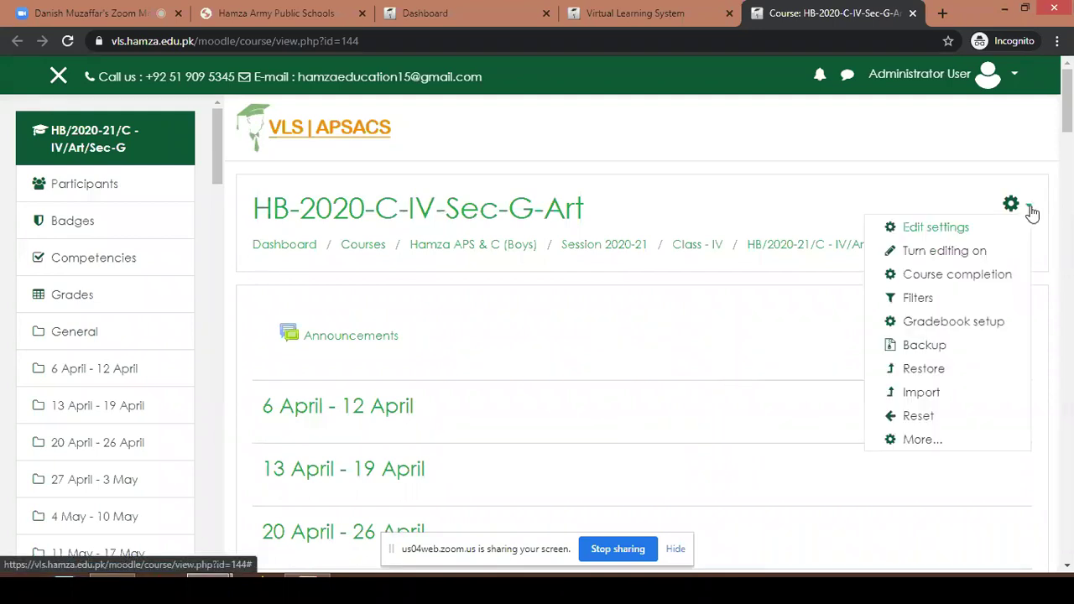
left_click(936, 229)
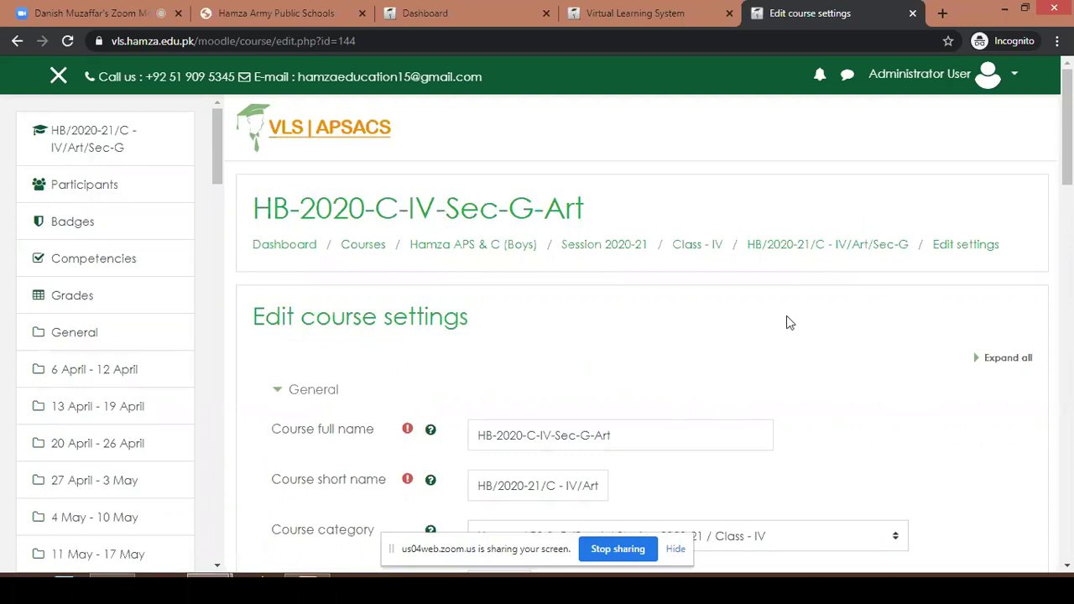
- Replace the text in the course summary field with the line "Course Summary" and start a new line
scroll(811, 324, "down", 8)
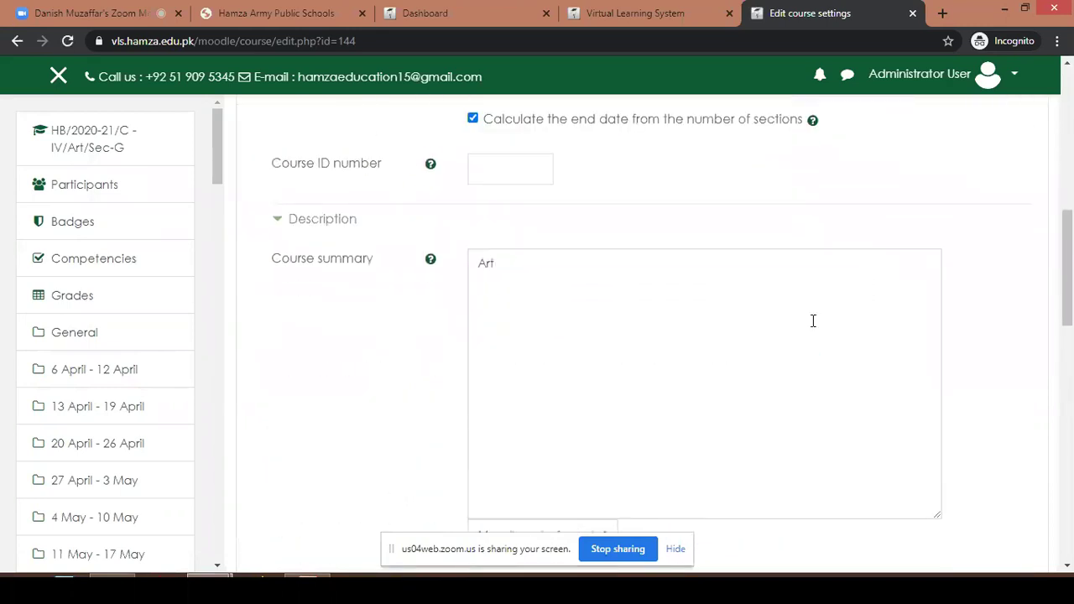
scroll(755, 329, "down", 3)
scroll(714, 336, "up", 2)
left_click(555, 225)
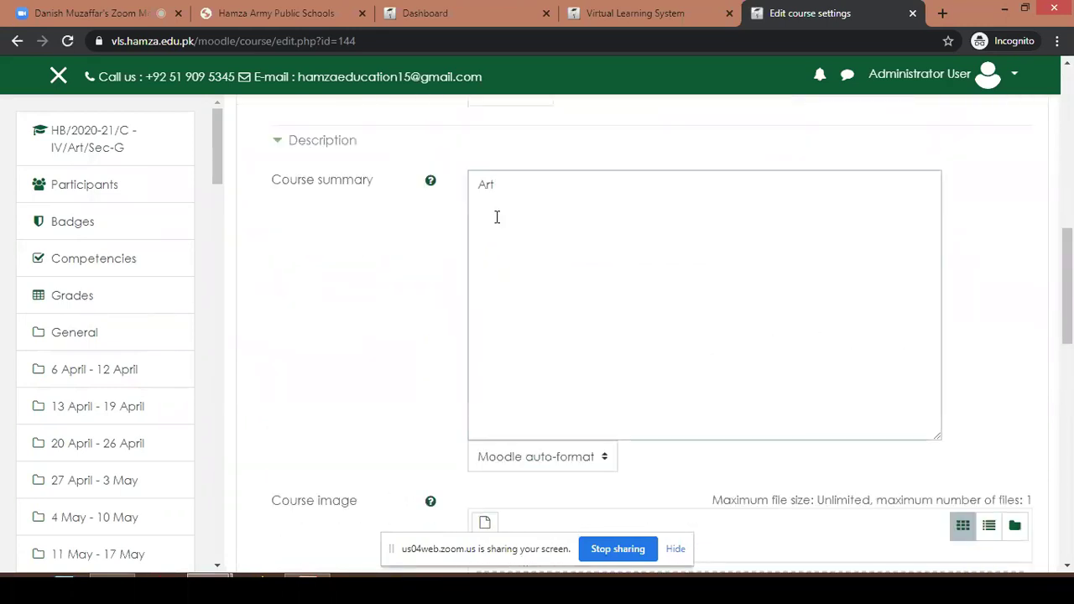
key("ctrl+a")
key("BackSpace")
type("COurse Summ")
key("BackSpace")
key("BackSpace")
key("BackSpace")
key("BackSpace")
key("BackSpace")
key("BackSpace")
key("BackSpace")
key("BackSpace")
key("BackSpace")
key("BackSpace")
type("ourse Summary")
key("Return")
- Add the lines "Course Outcomes" and "Learning Objectives" to the course summary, correcting the spelling of Objectives
type("Course Outcomes")
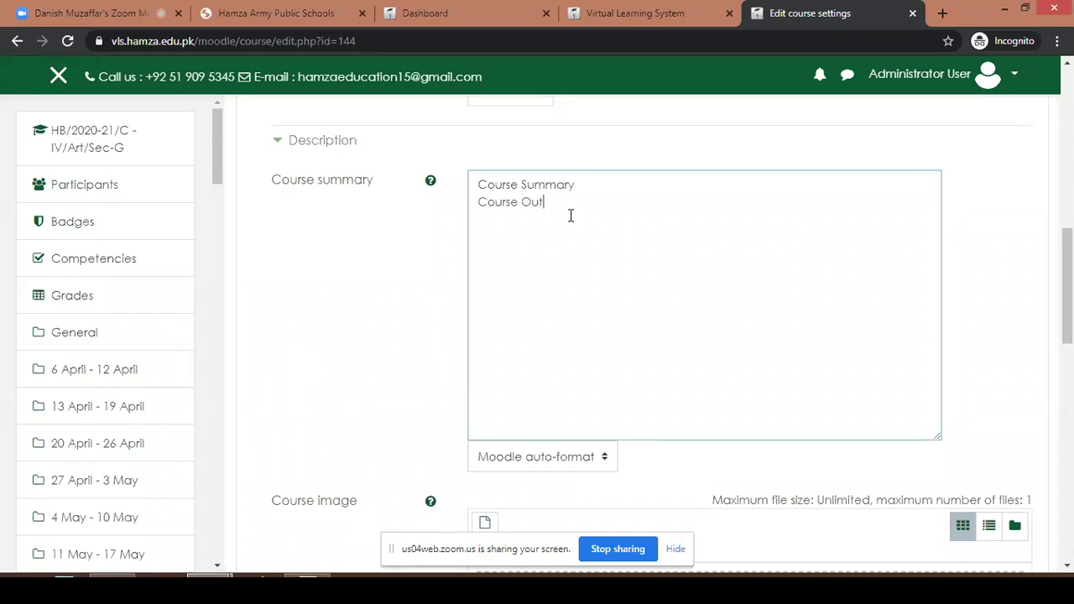
key("Return")
type("Lear")
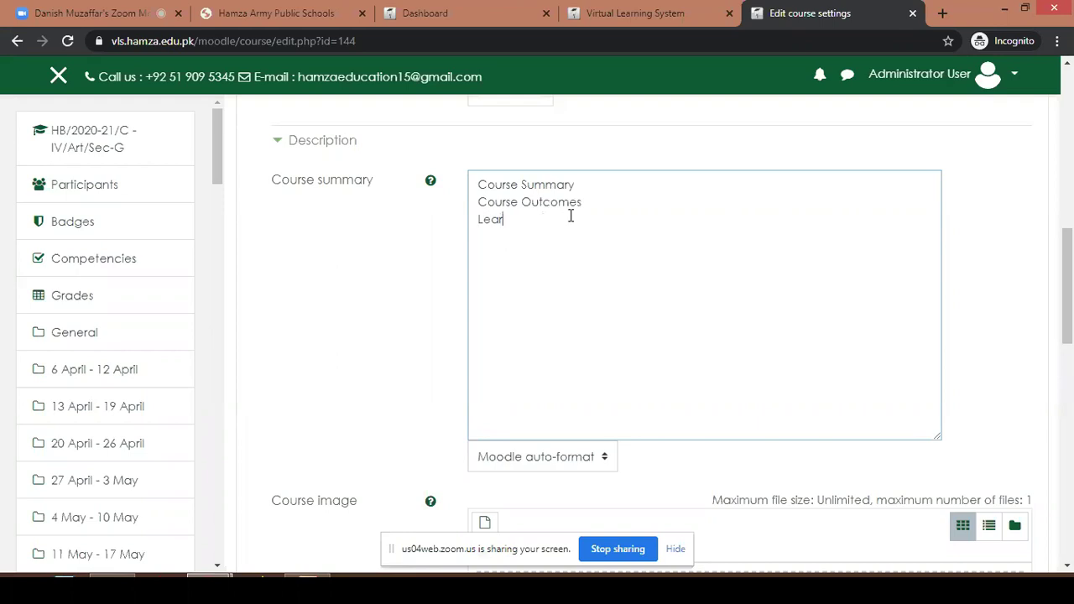
type("ning Obejectives")
key("Return")
right_click(558, 219)
left_click(564, 231)
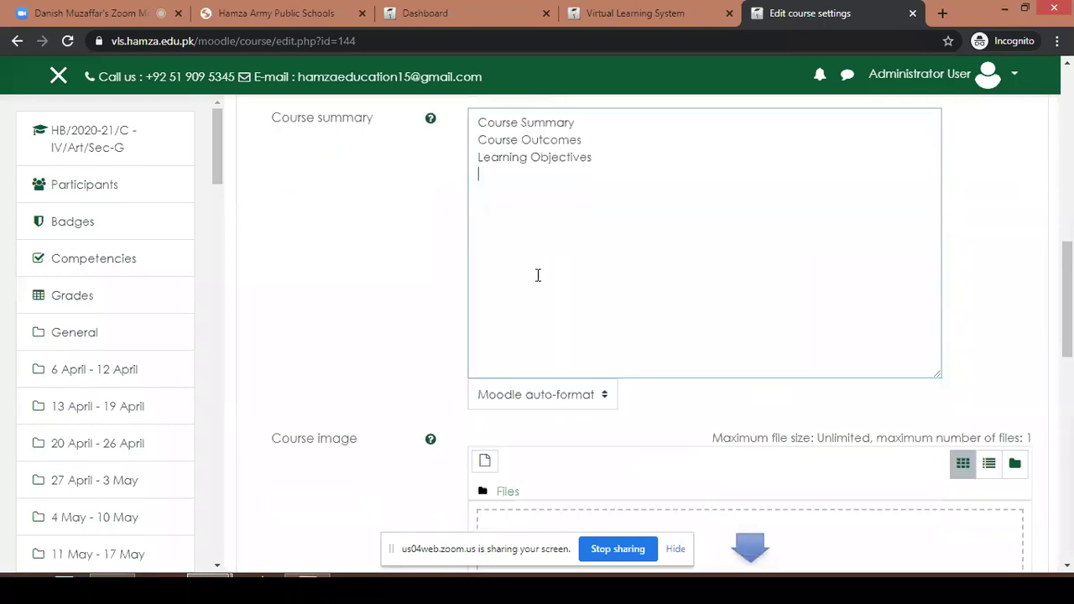
- Open the file picker for the course image to view its upload options, and close it without choosing a file
scroll(353, 308, "down", 4)
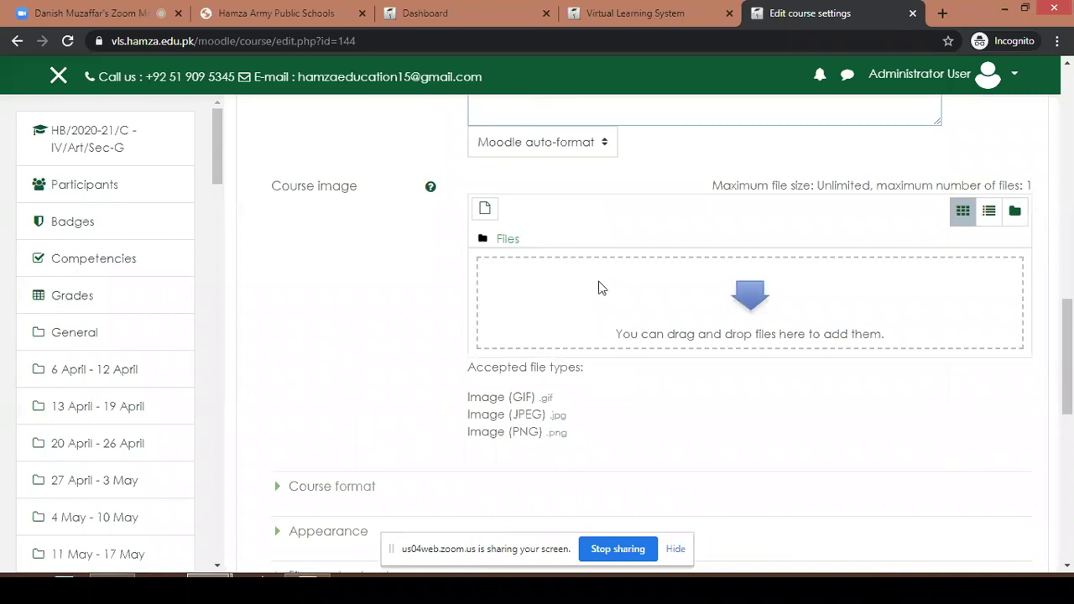
left_click(601, 288)
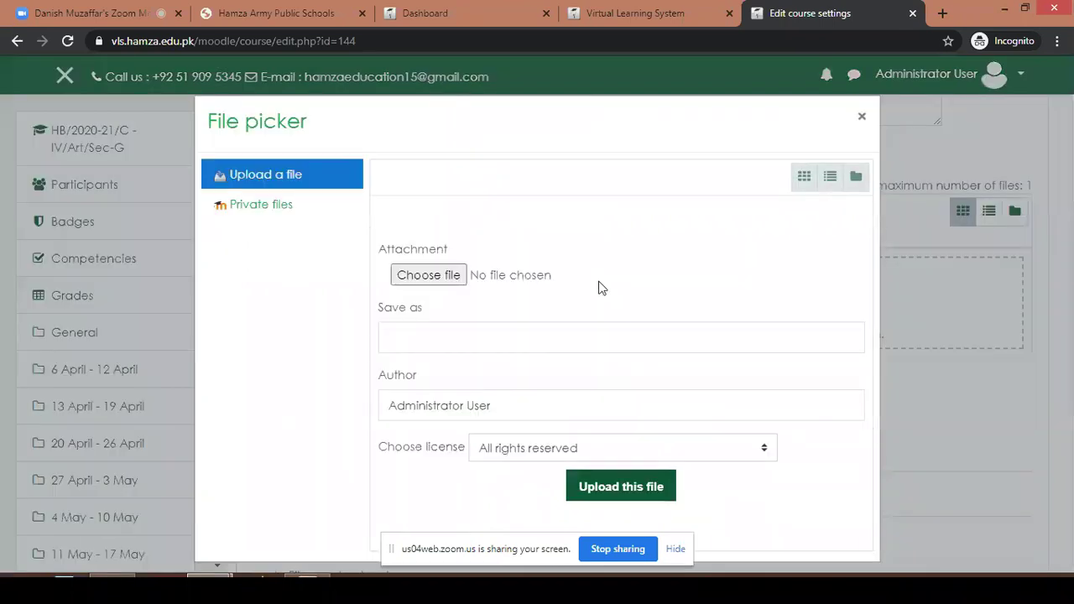
left_click(861, 117)
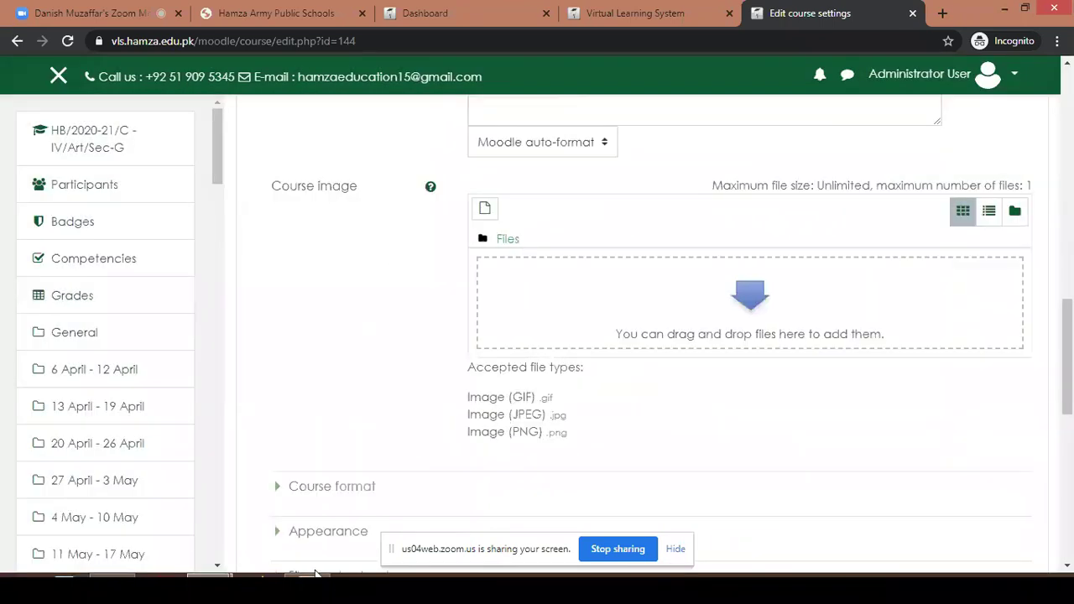
- Switch to the VLS Demonstration presentation in PowerPoint, show the "Dashboard : Overview" slide full screen to examine the course images, and exit the slide show
left_click(311, 577)
scroll(126, 327, "up", 3)
scroll(120, 332, "up", 6)
left_click(120, 506)
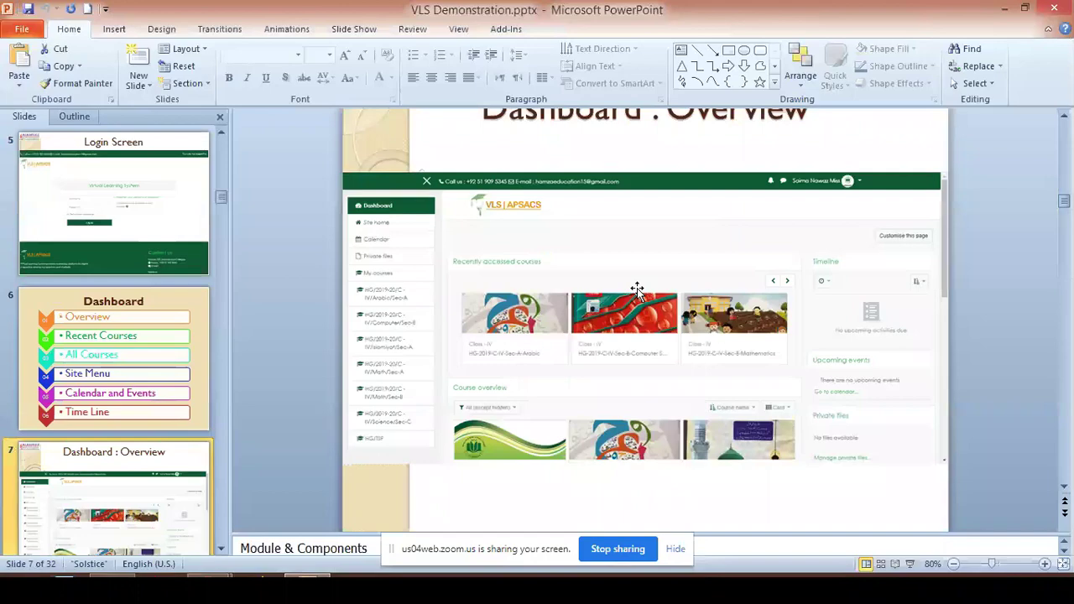
key("shift+F5")
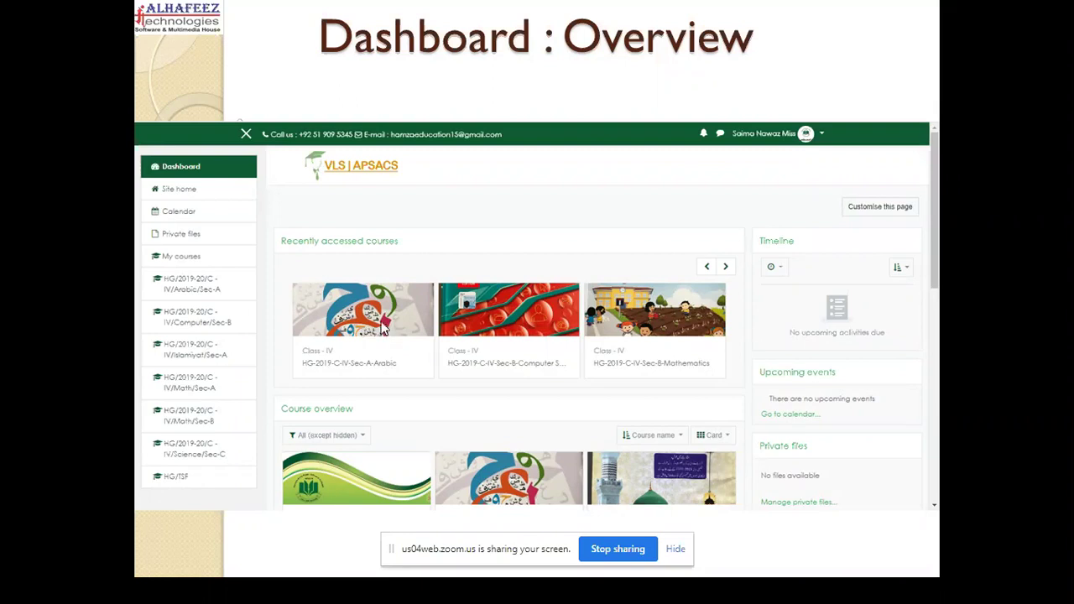
key("Escape")
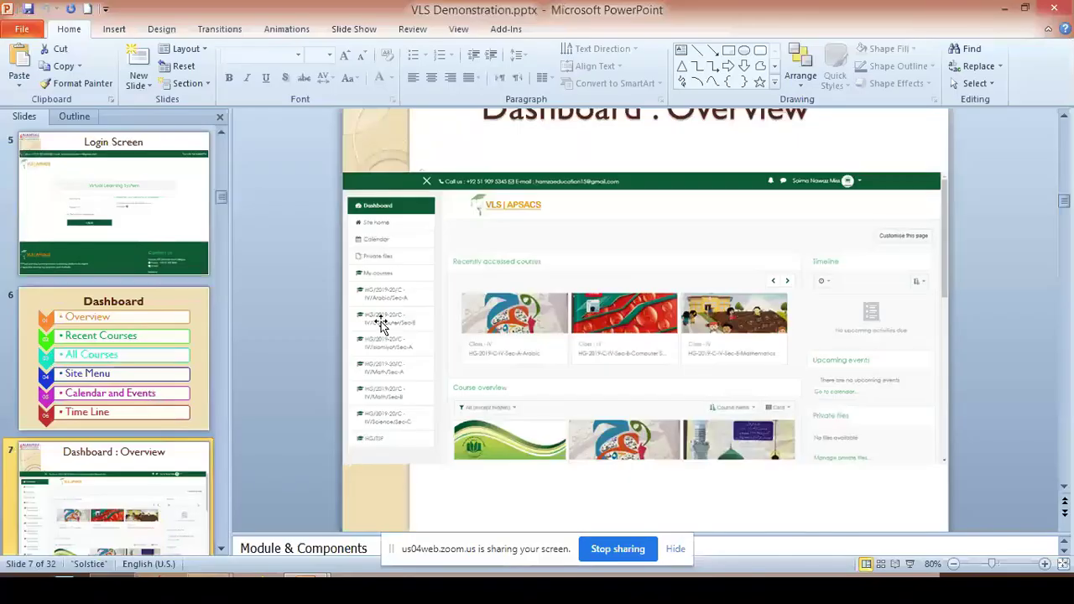
- Switch back to the course settings in Chrome and review the course summary text and the course image upload area
mouse_move(258, 556)
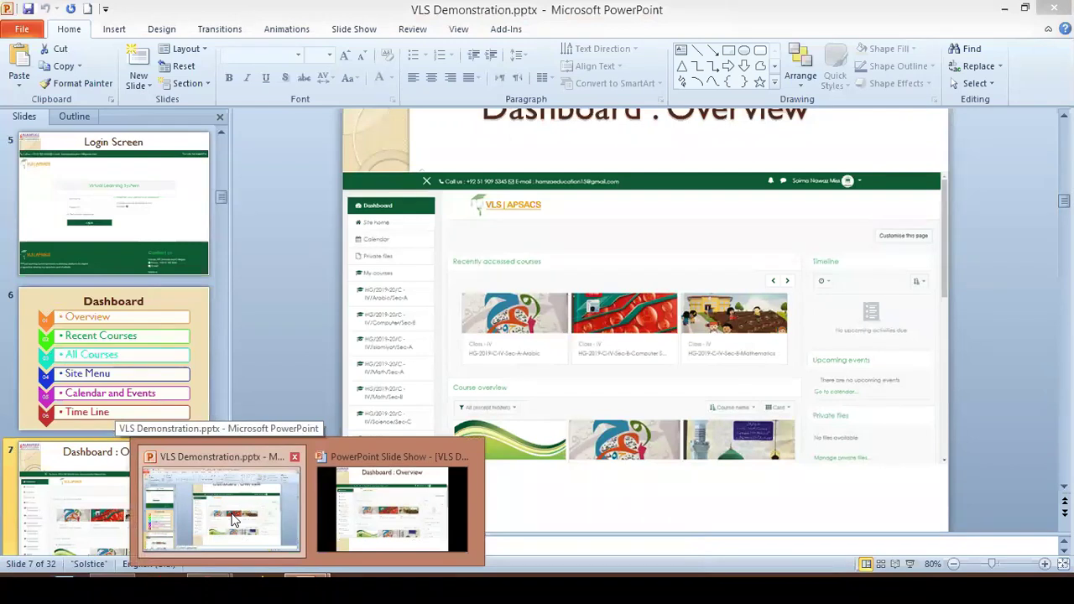
mouse_move(282, 588)
left_click(153, 519)
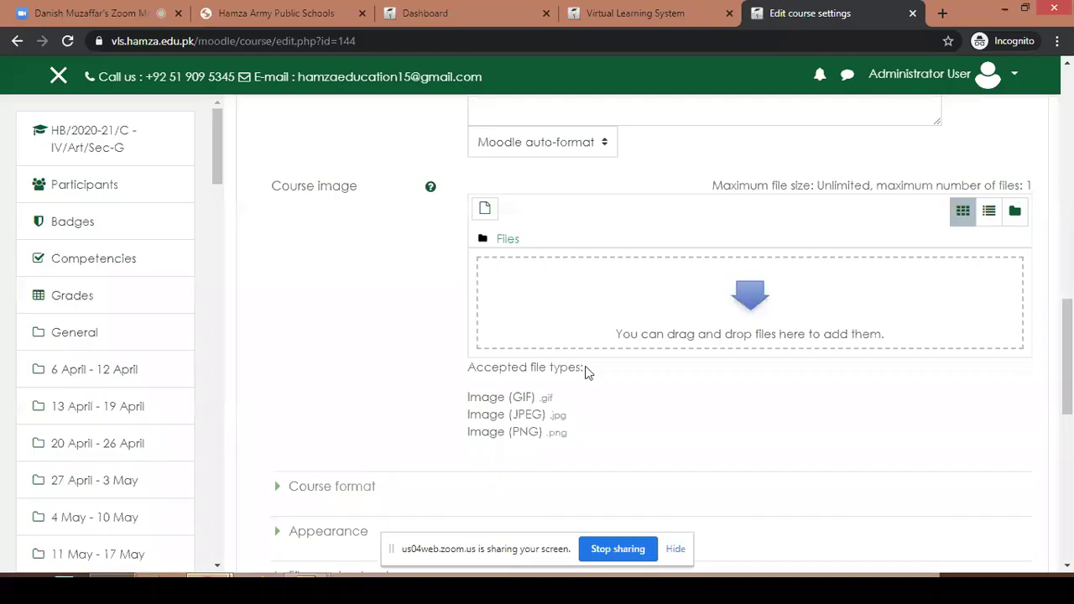
scroll(578, 324, "up", 2)
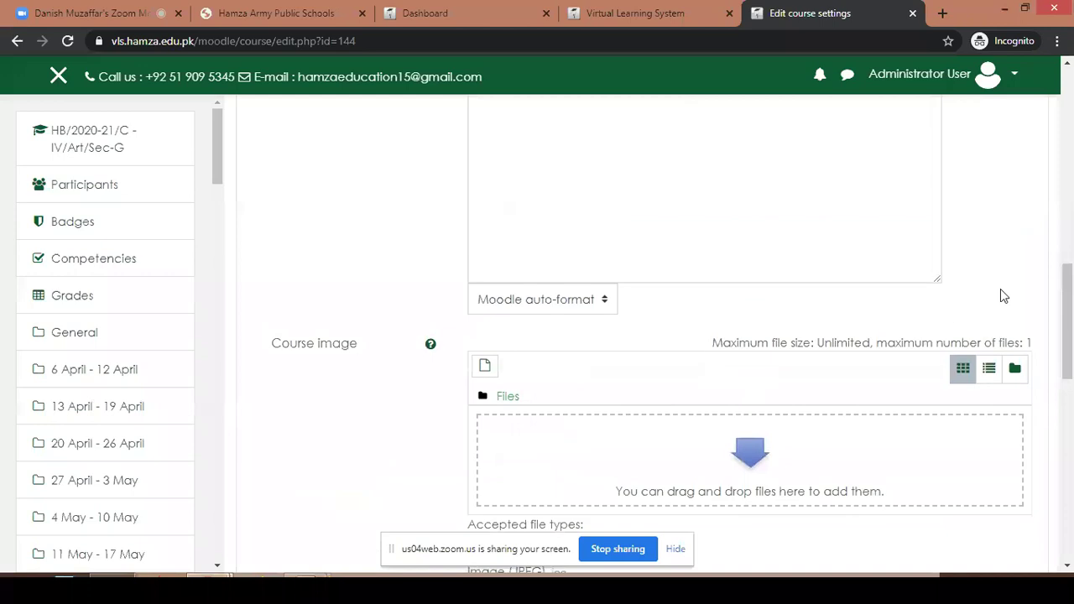
scroll(1003, 300, "up", 3)
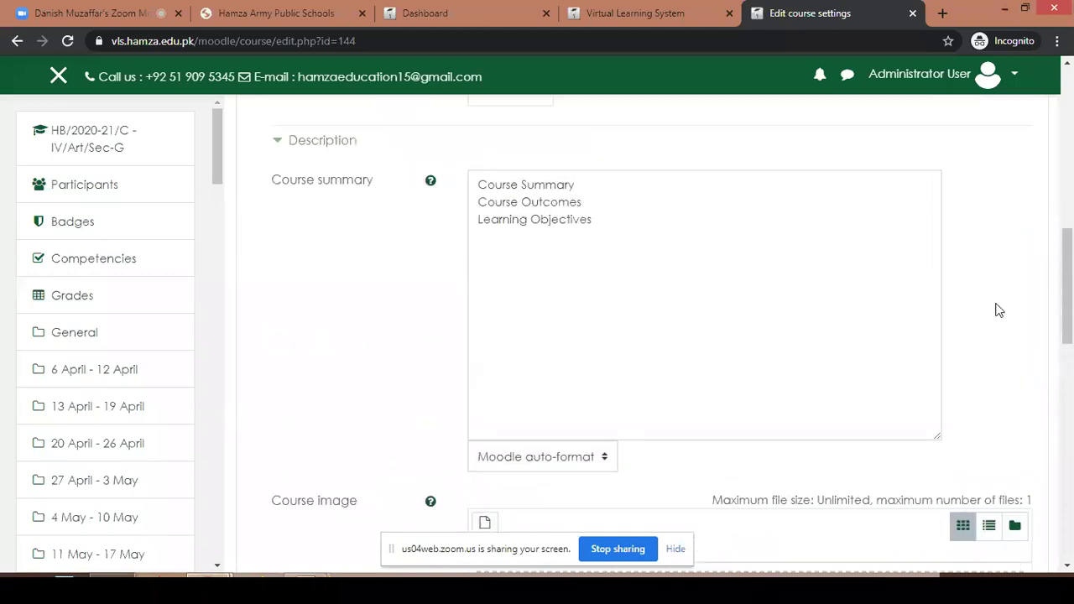
scroll(999, 311, "down", 3)
scroll(844, 314, "up", 3)
left_click(650, 327)
scroll(666, 335, "down", 5)
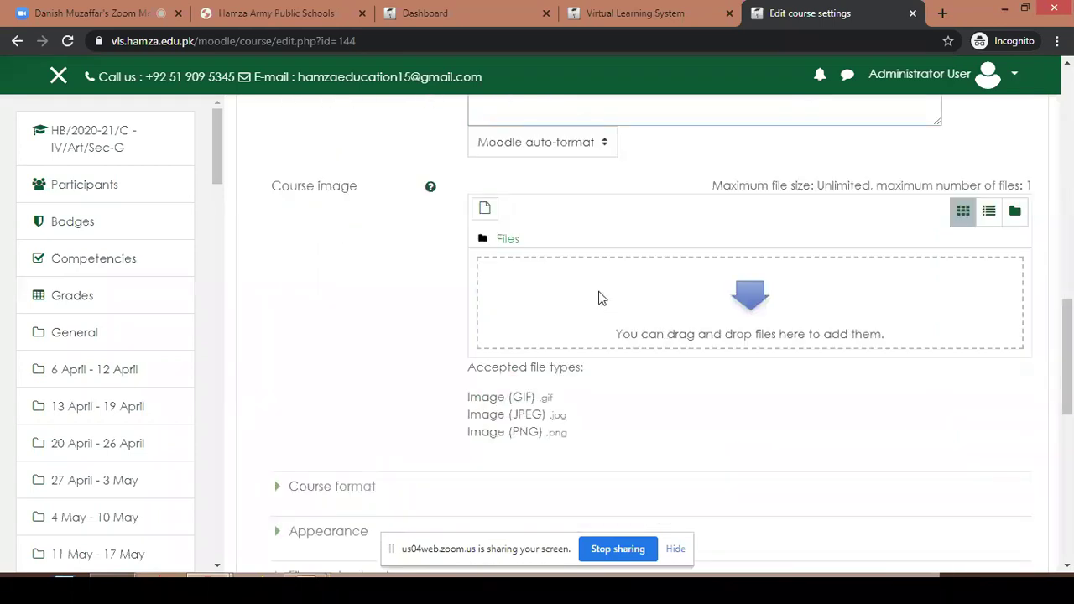
scroll(601, 298, "down", 1)
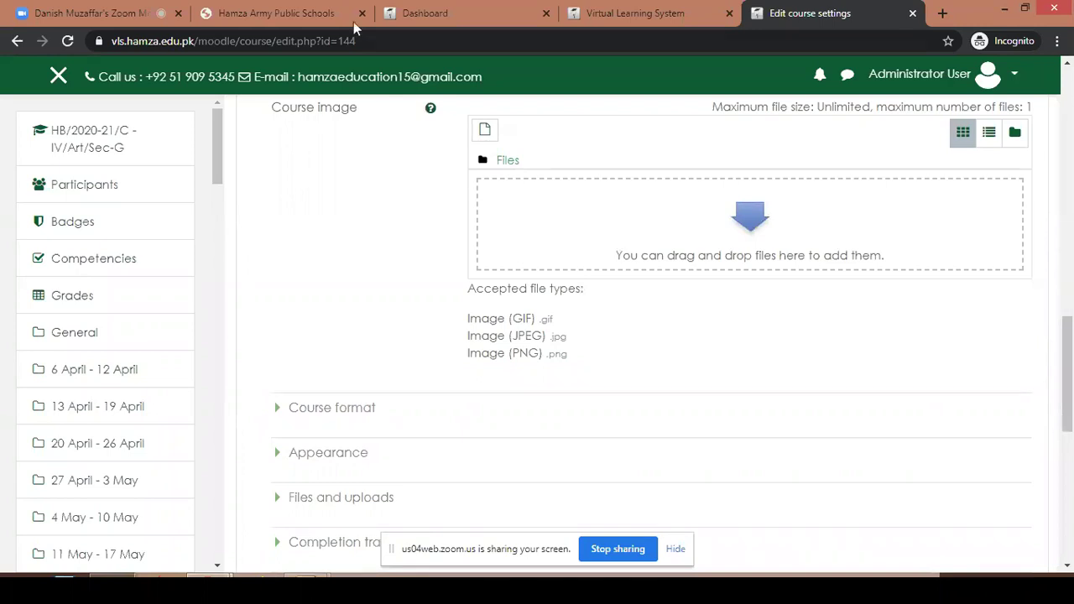
- Switch to the VLS dashboard and examine the Recently accessed courses and Course overview areas
left_click(451, 10)
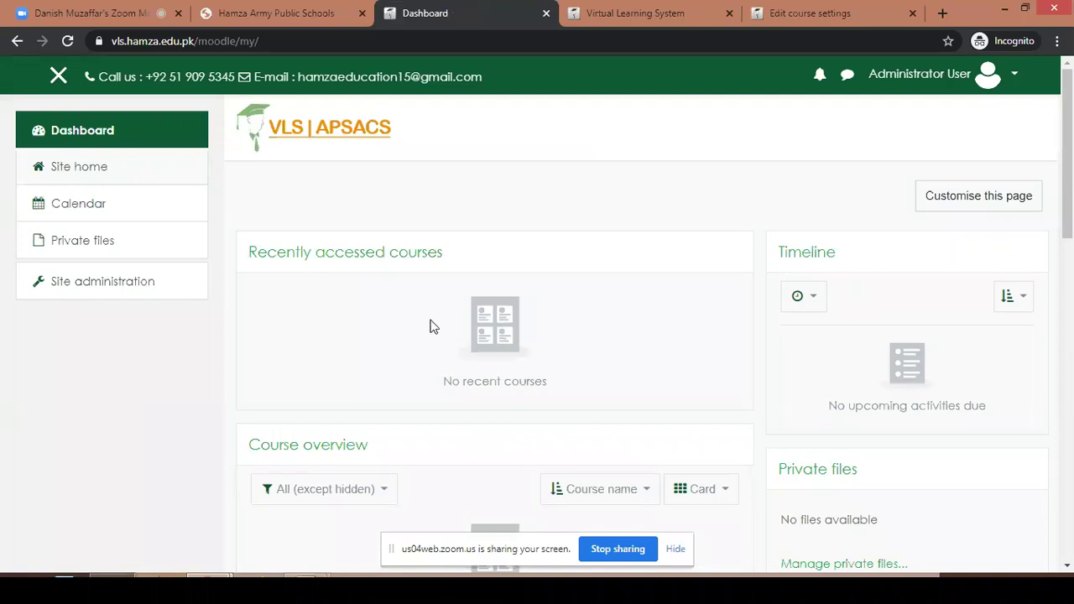
scroll(434, 327, "down", 2)
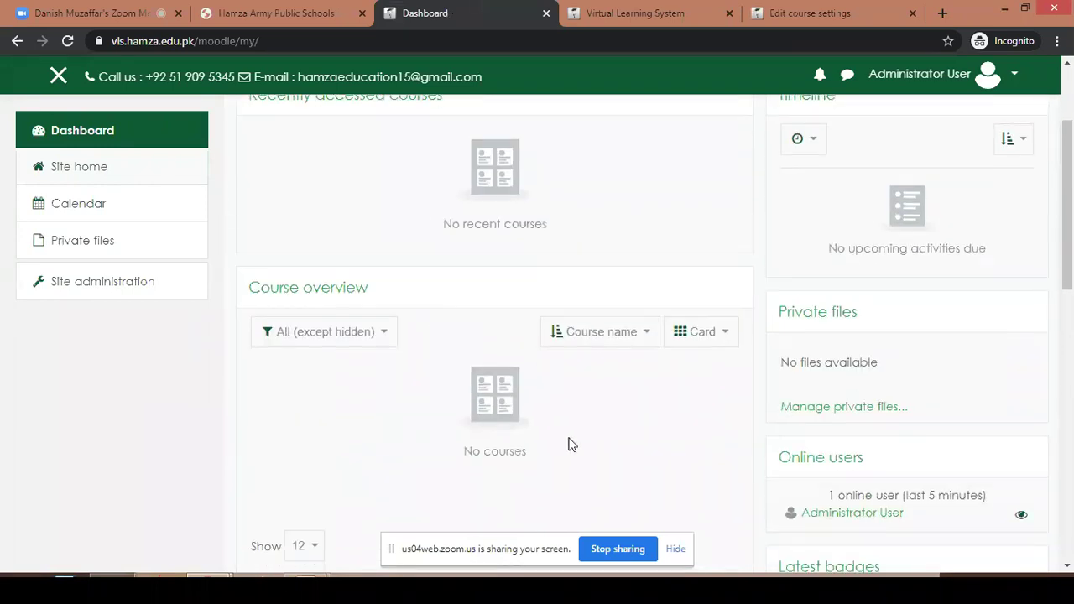
scroll(355, 319, "up", 1)
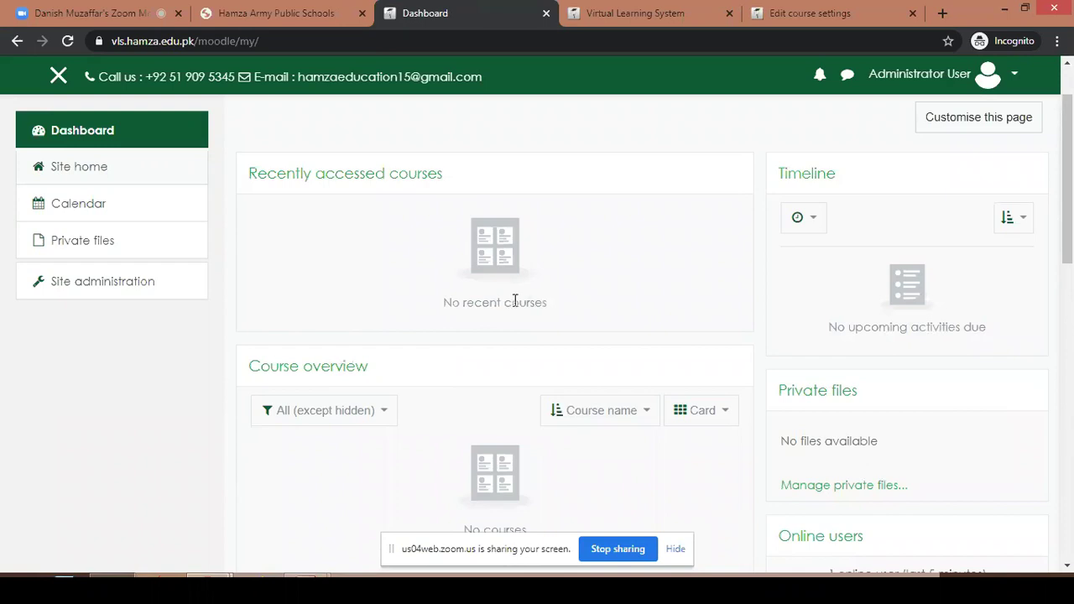
- Return to the course settings and look through the whole form, from the general fields and course summary to the saving options
left_click(837, 12)
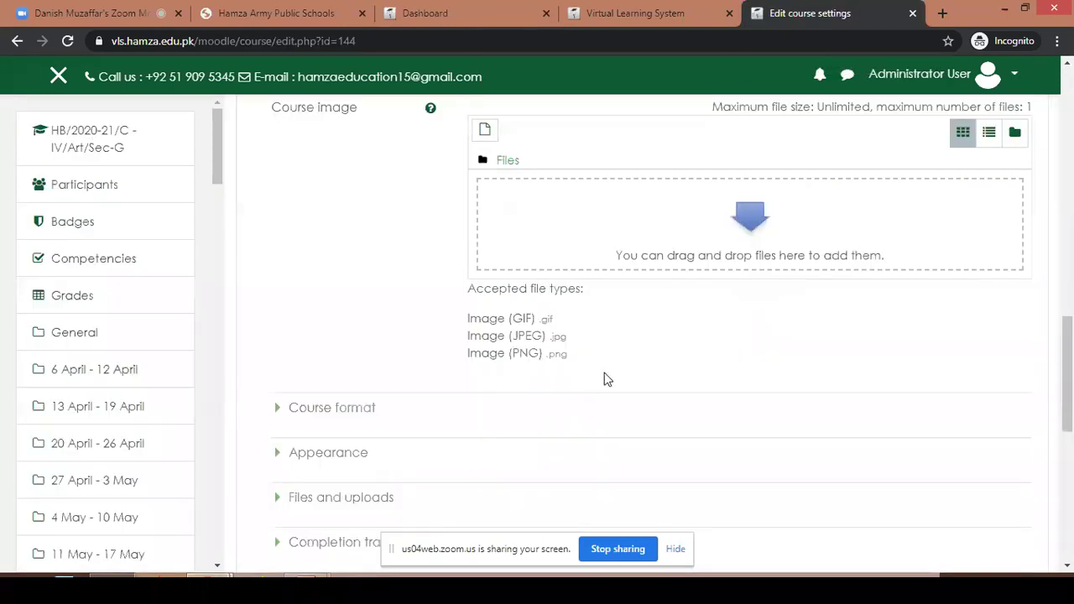
scroll(608, 380, "down", 3)
scroll(611, 378, "up", 1)
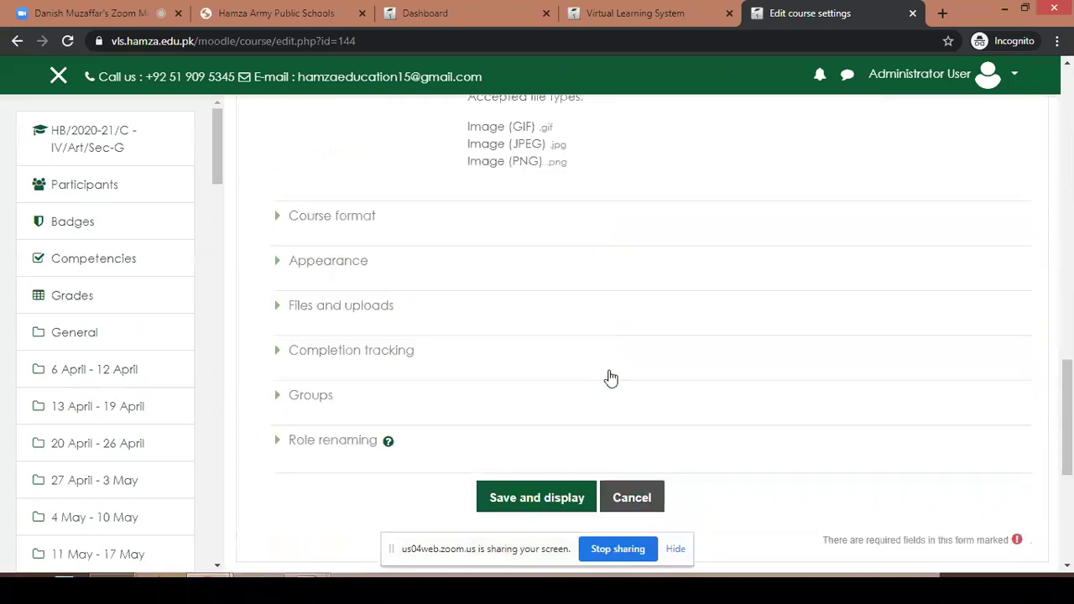
scroll(612, 378, "up", 10)
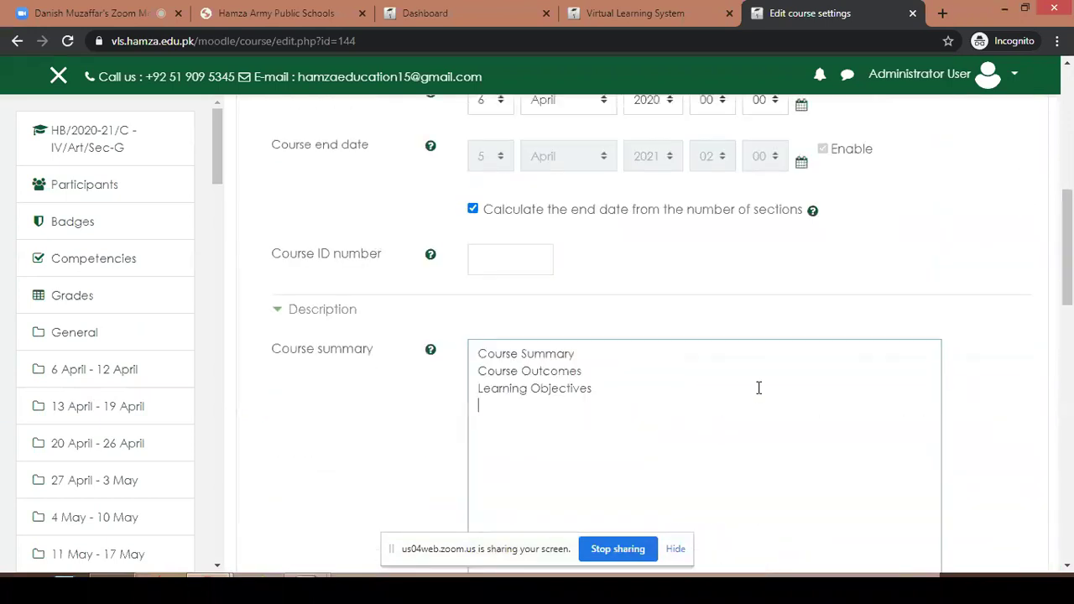
scroll(887, 377, "up", 10)
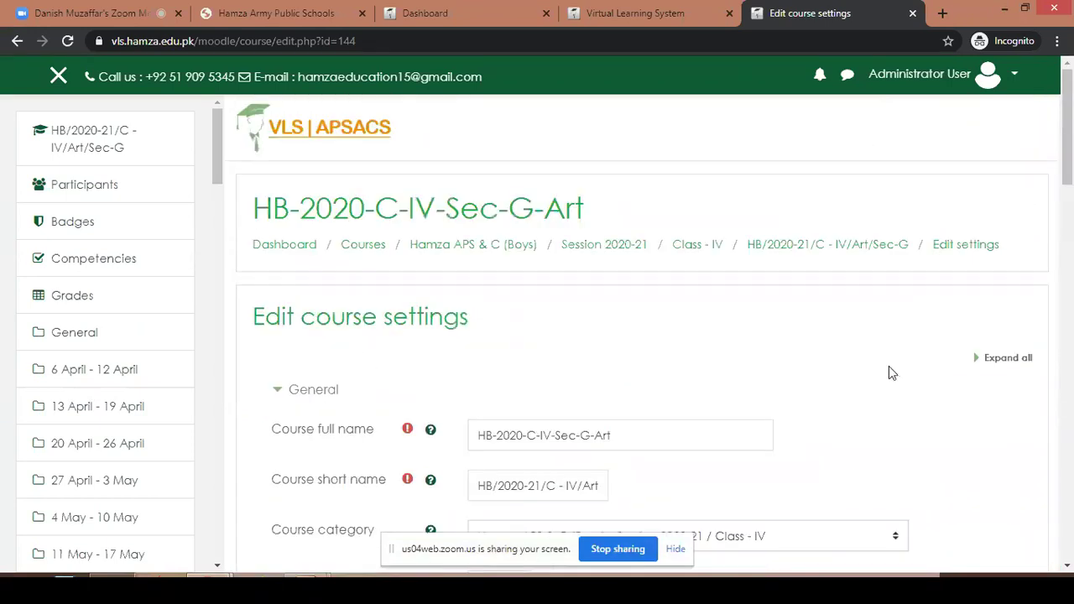
scroll(888, 372, "down", 7)
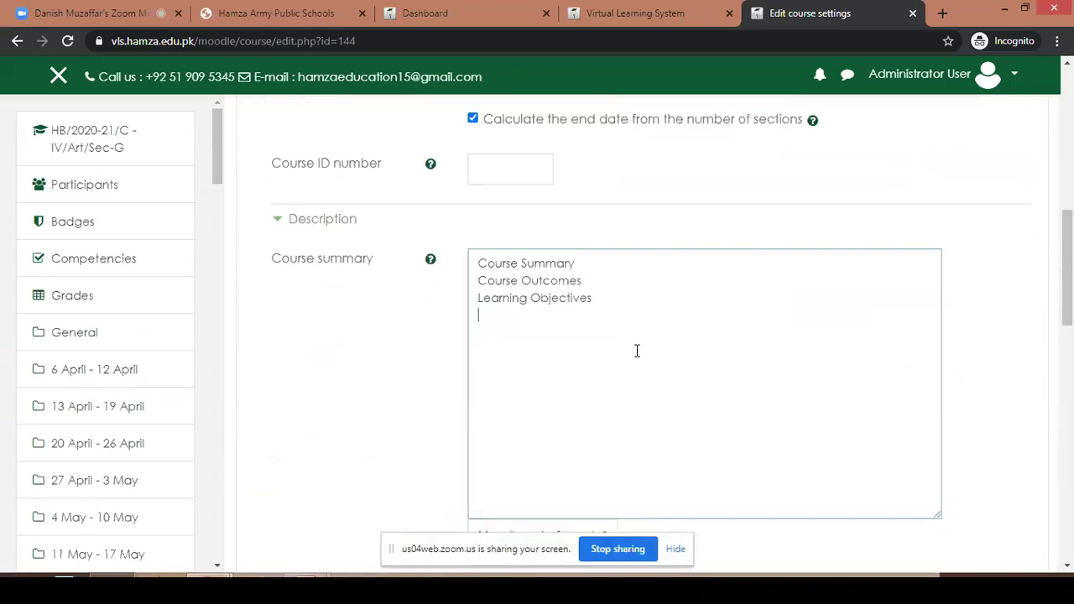
scroll(653, 372, "down", 4)
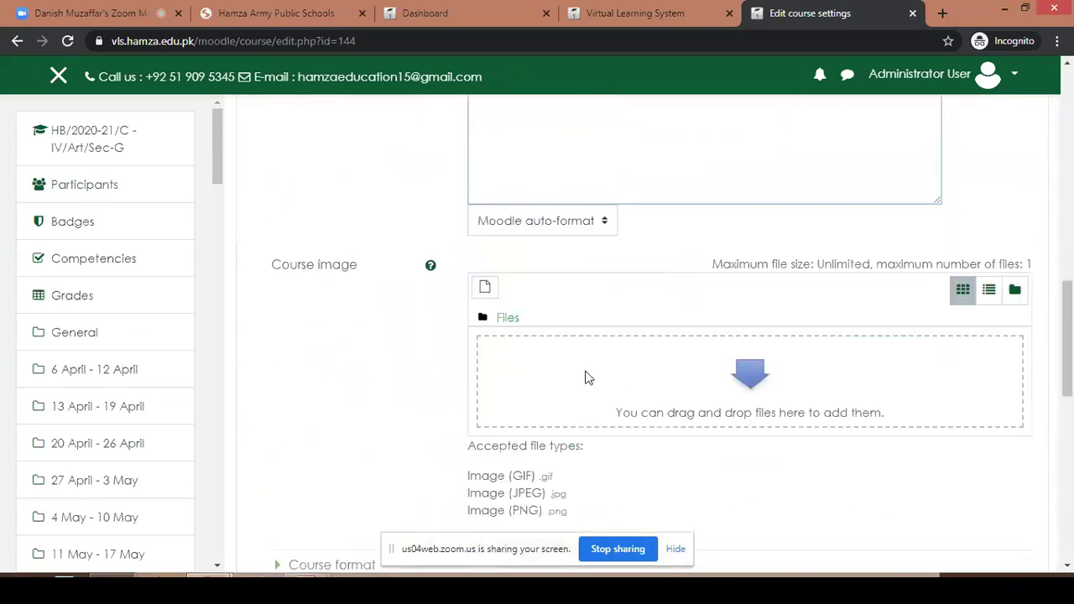
scroll(585, 384, "down", 3)
scroll(623, 378, "down", 3)
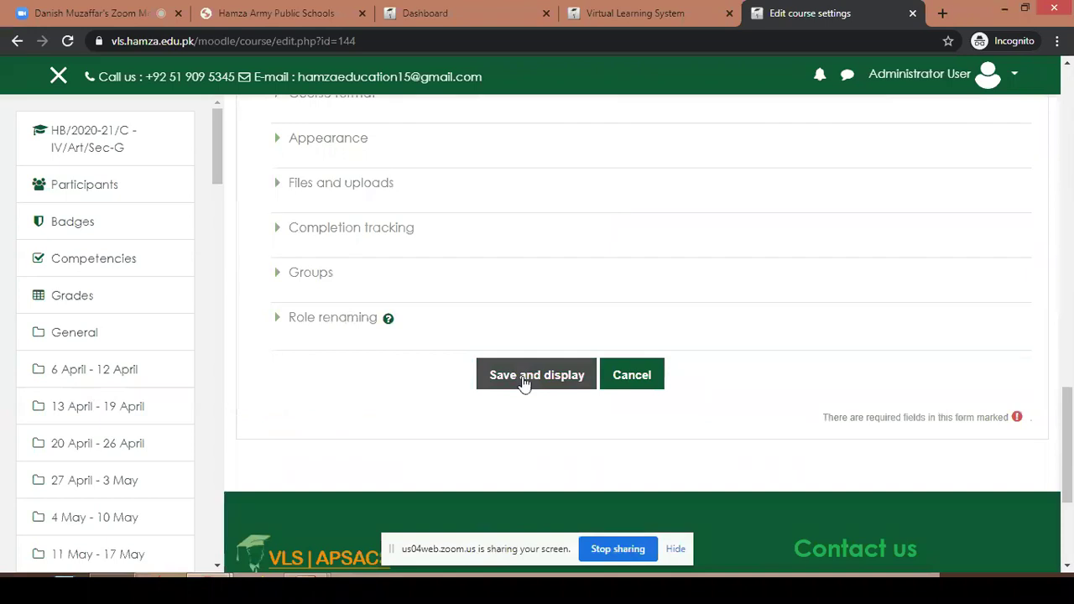
scroll(535, 398, "up", 2)
scroll(542, 428, "down", 3)
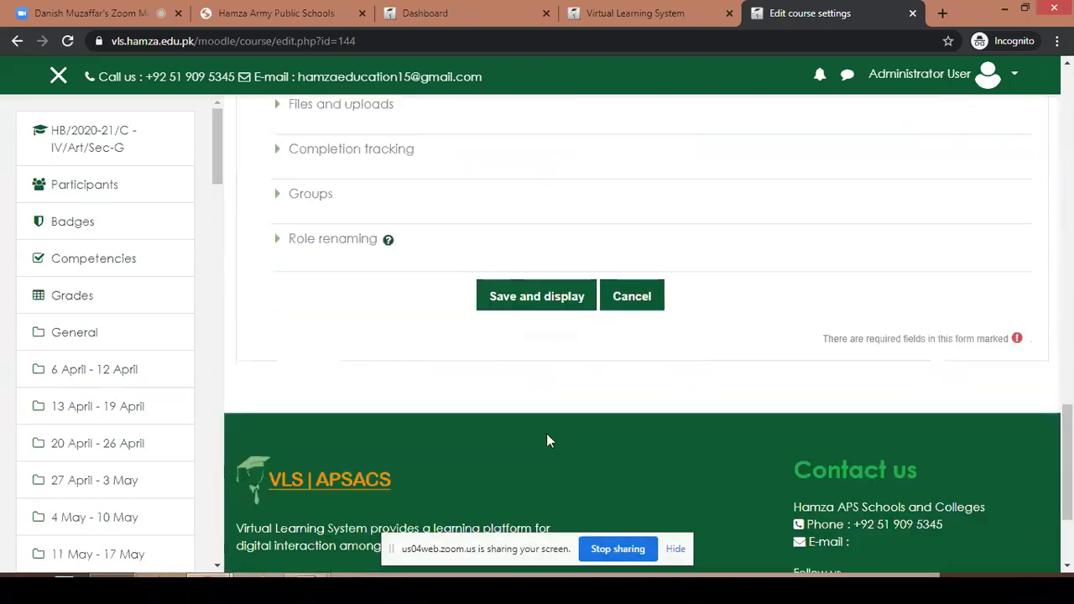
- Save the course settings and display the course, then collapse and reopen its navigation drawer to show how it toggles
left_click(530, 299)
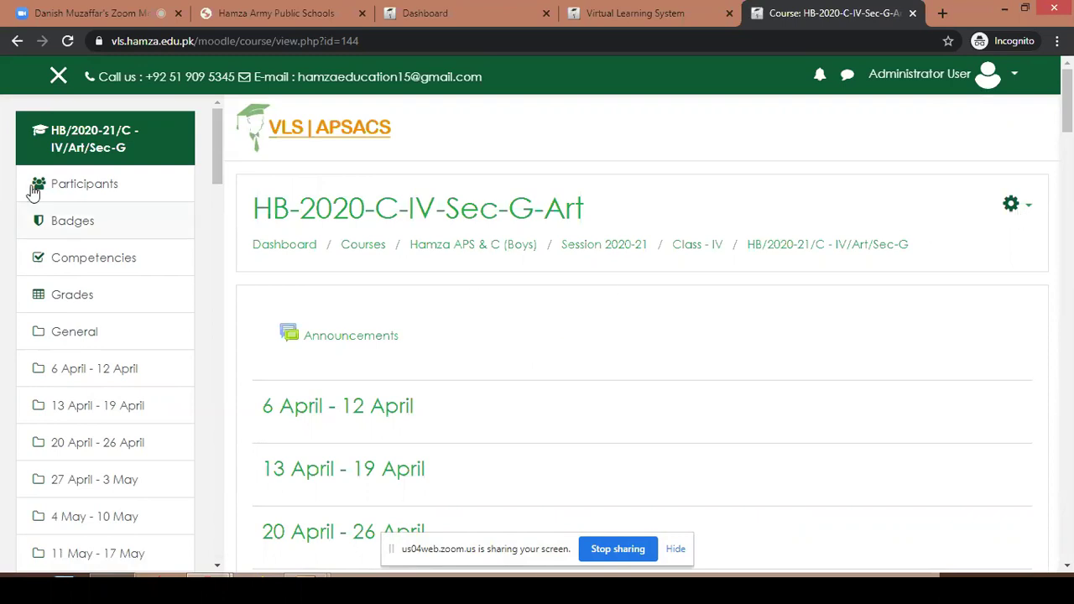
left_click(57, 80)
left_click(59, 80)
left_click(58, 80)
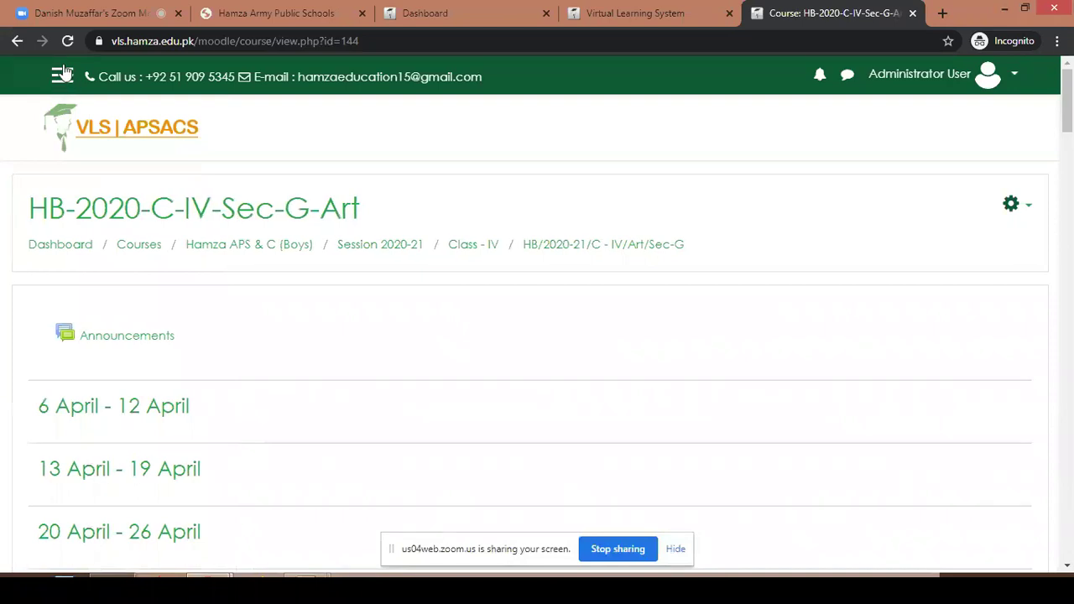
left_click(62, 81)
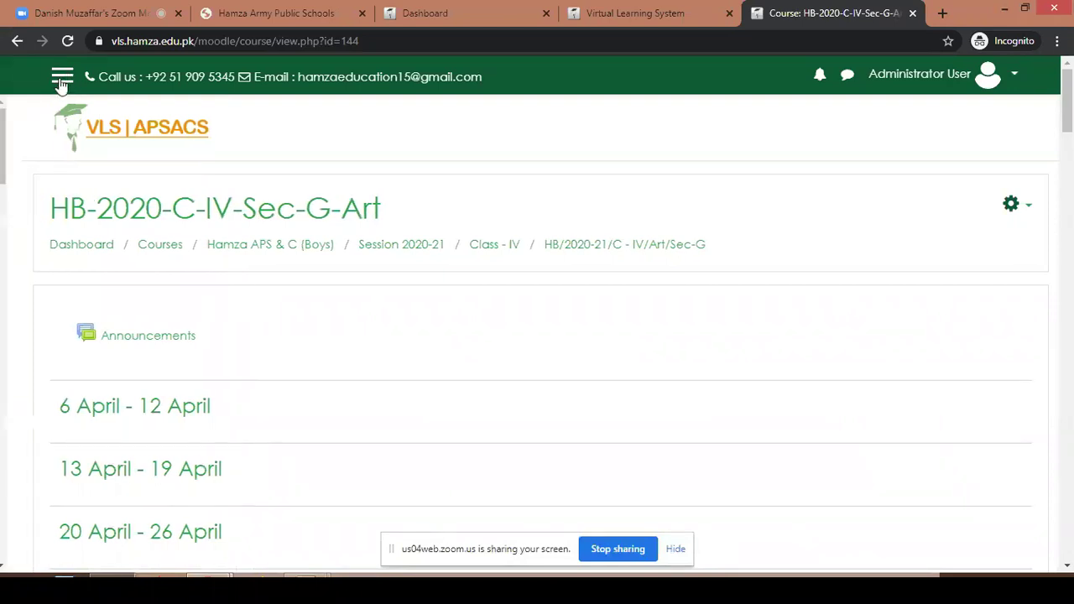
left_click(59, 82)
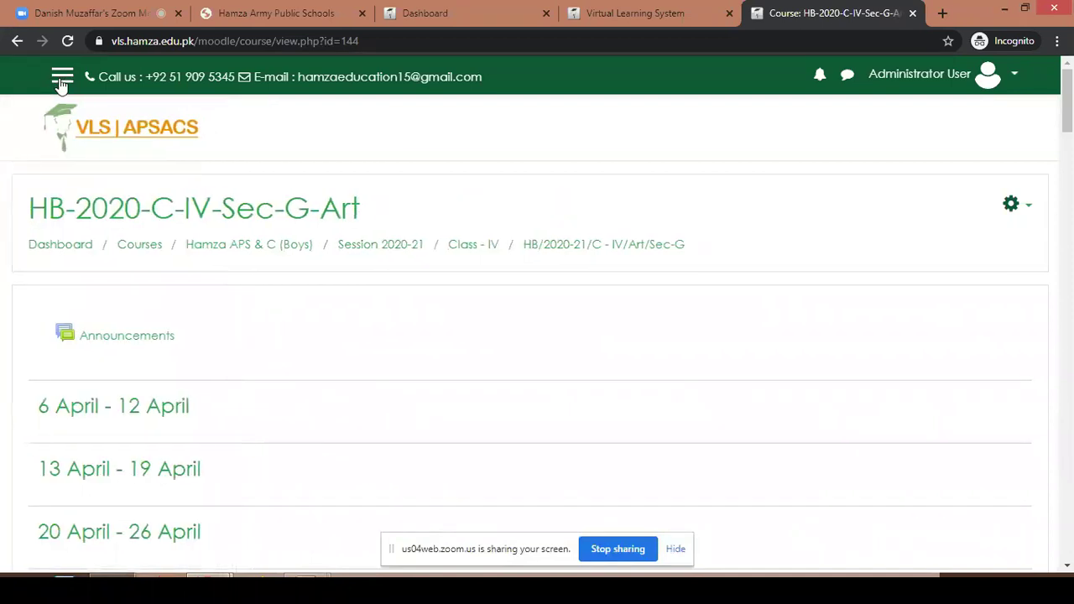
left_click(61, 82)
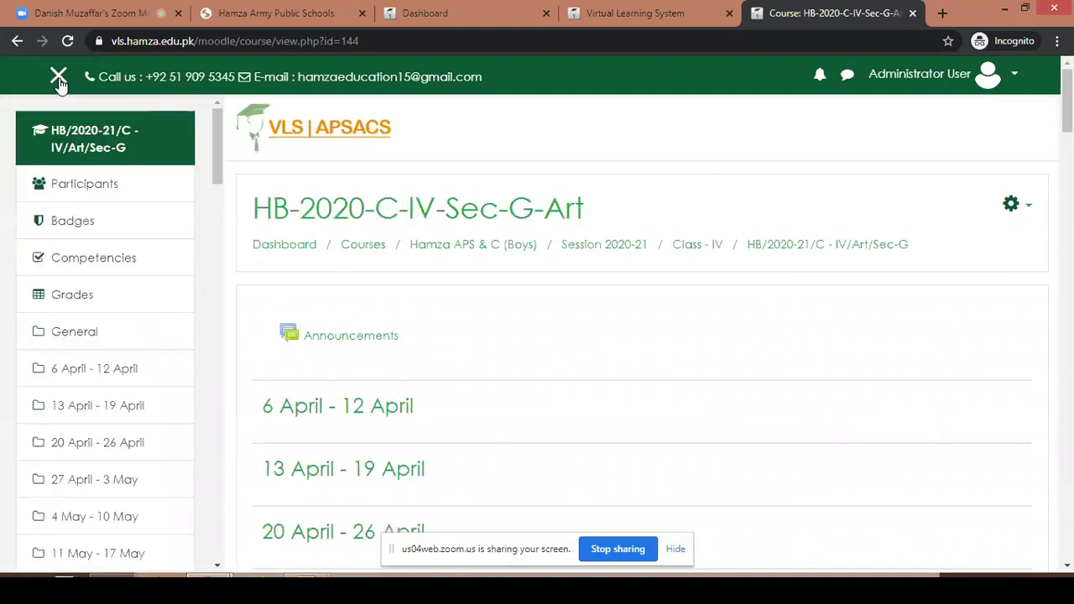
- Open the course's Participants page in a separate browser tab and highlight the number of participants
middle_click(74, 191)
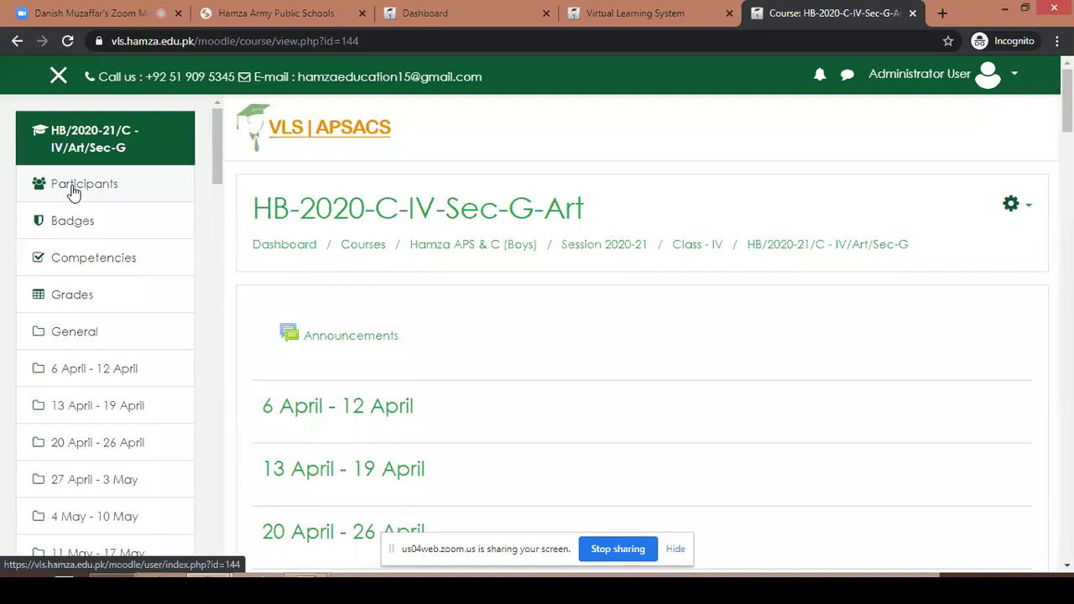
left_click(850, 14)
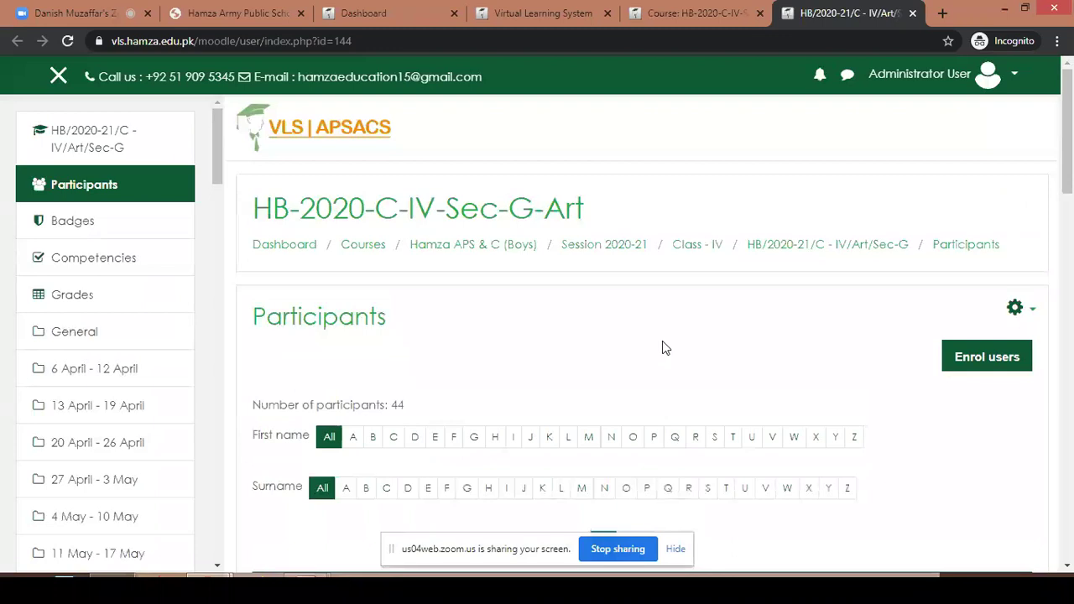
scroll(663, 344, "down", 1)
double_click(392, 327)
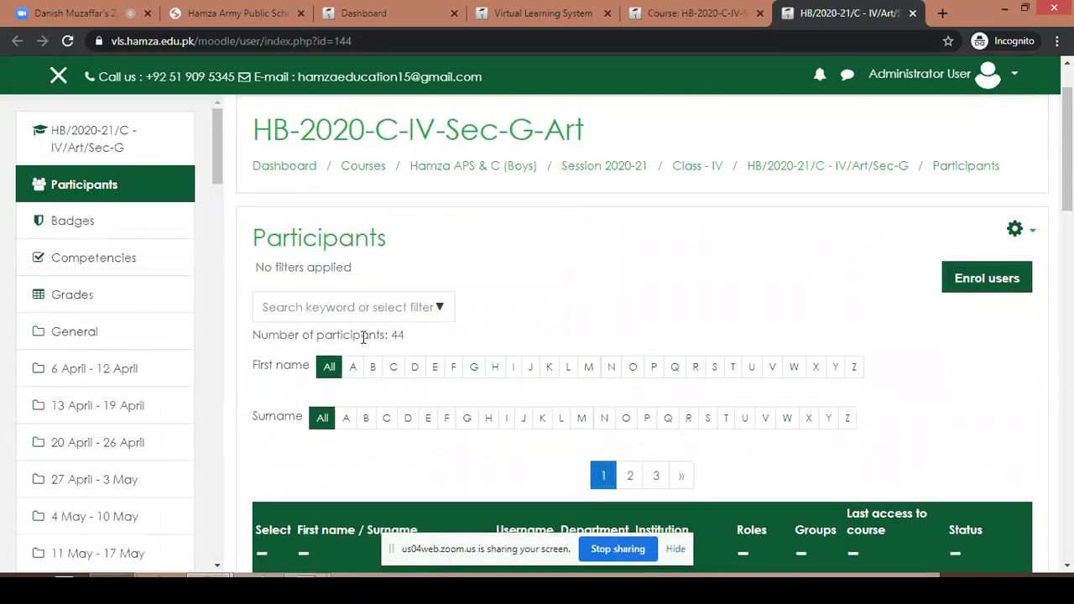
left_click(392, 335)
left_click(506, 337)
left_click_drag(392, 336, 410, 343)
- Look through the first page of enrolled participants and their roles, and show all participants on a single page
scroll(566, 326, "down", 1)
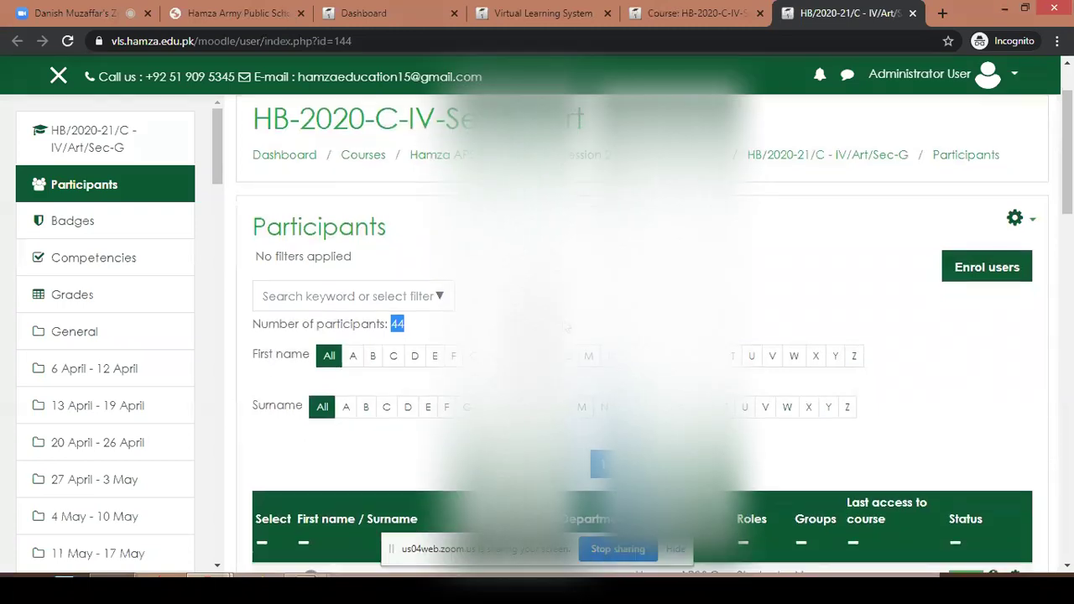
scroll(566, 328, "down", 2)
scroll(461, 317, "down", 2)
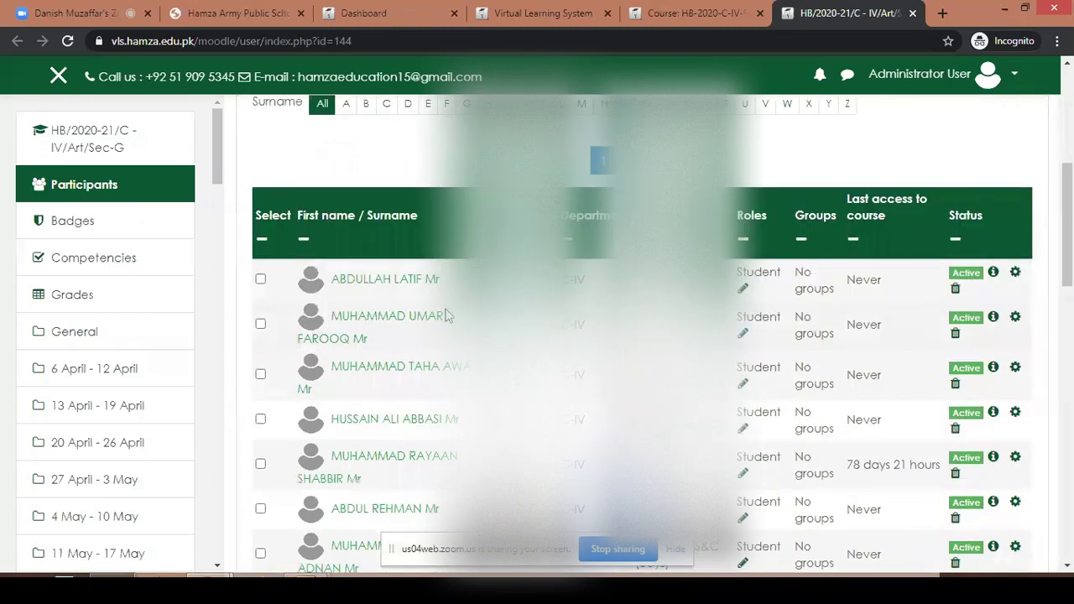
scroll(462, 302, "down", 1)
scroll(462, 303, "down", 1)
scroll(588, 299, "up", 2)
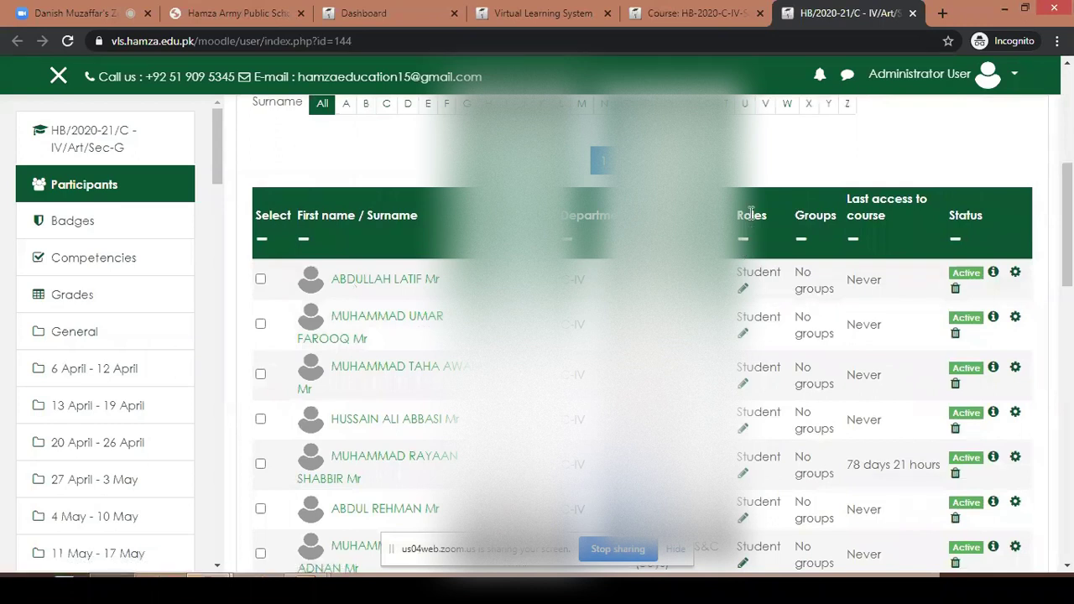
scroll(746, 314, "down", 9)
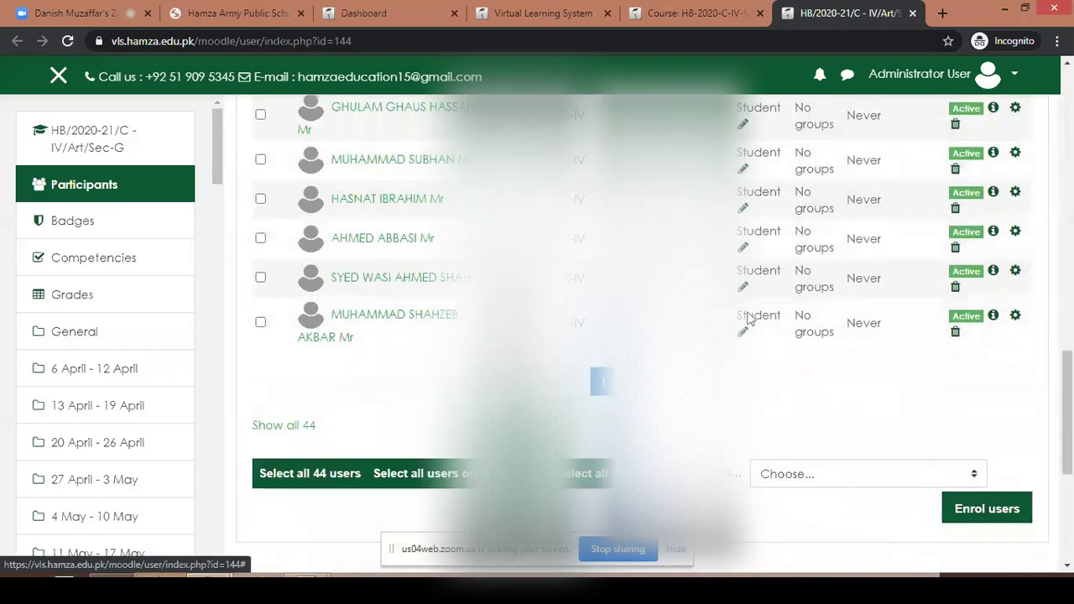
left_click(279, 429)
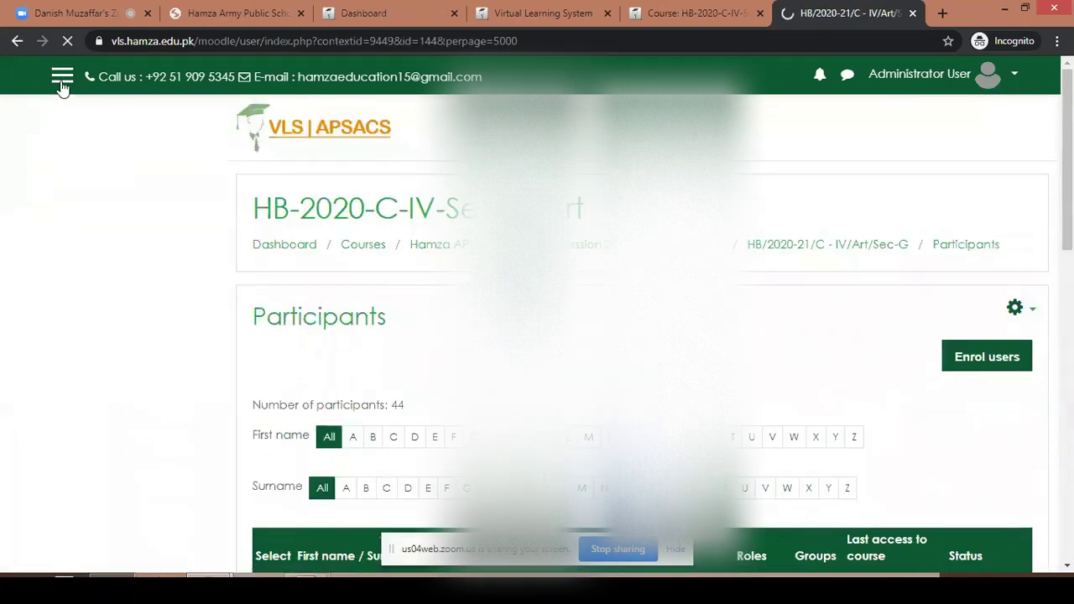
- Collapse the navigation drawer and examine the full participants list, including the username, department, institution, role and last access columns
scroll(464, 352, "down", 3)
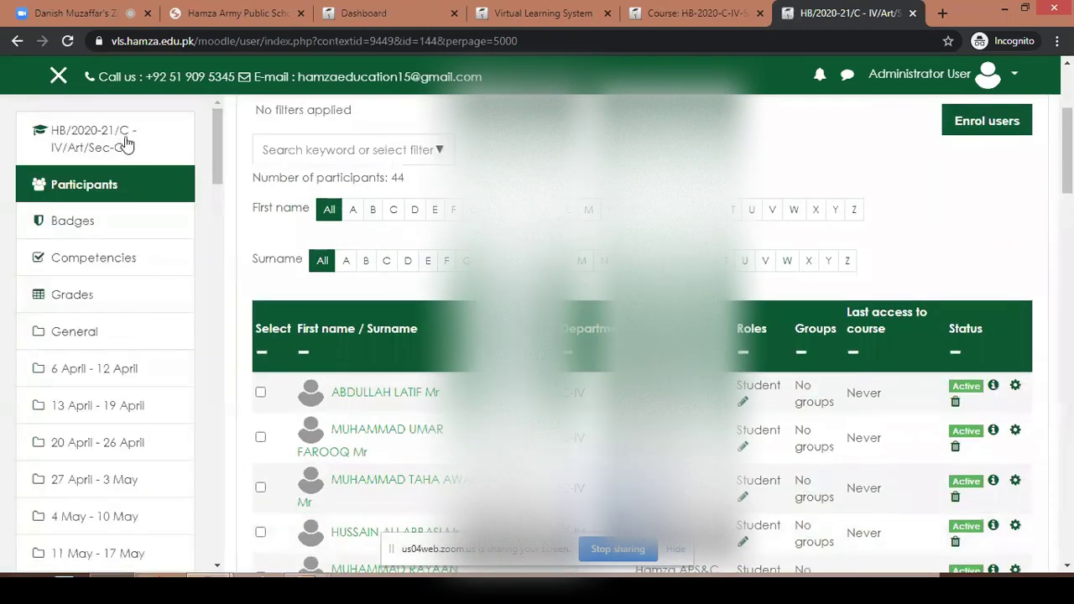
scroll(644, 288, "down", 2)
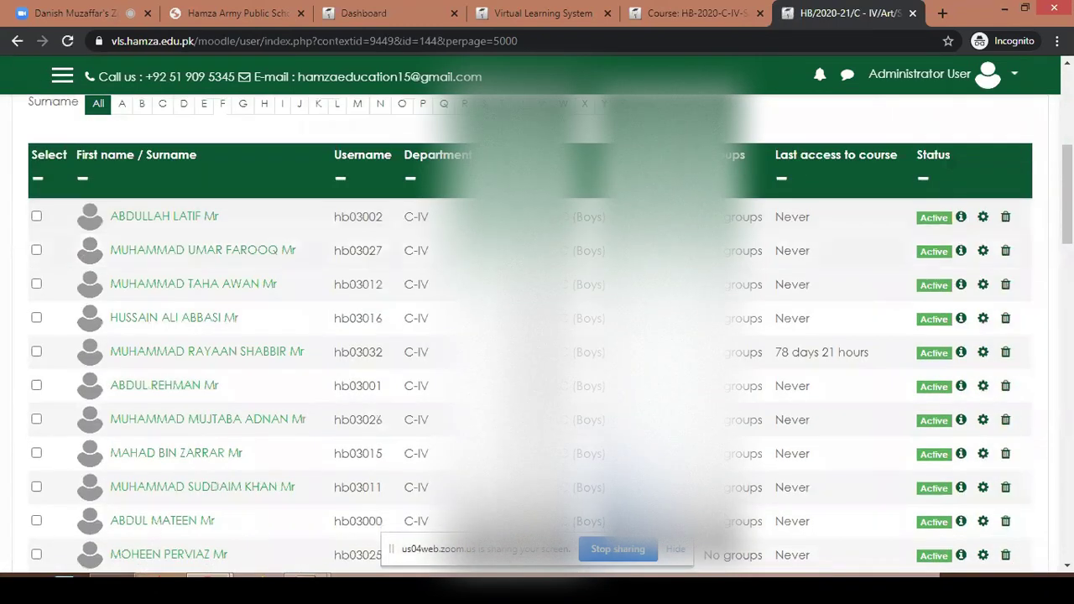
scroll(644, 288, "down", 2)
scroll(645, 288, "down", 8)
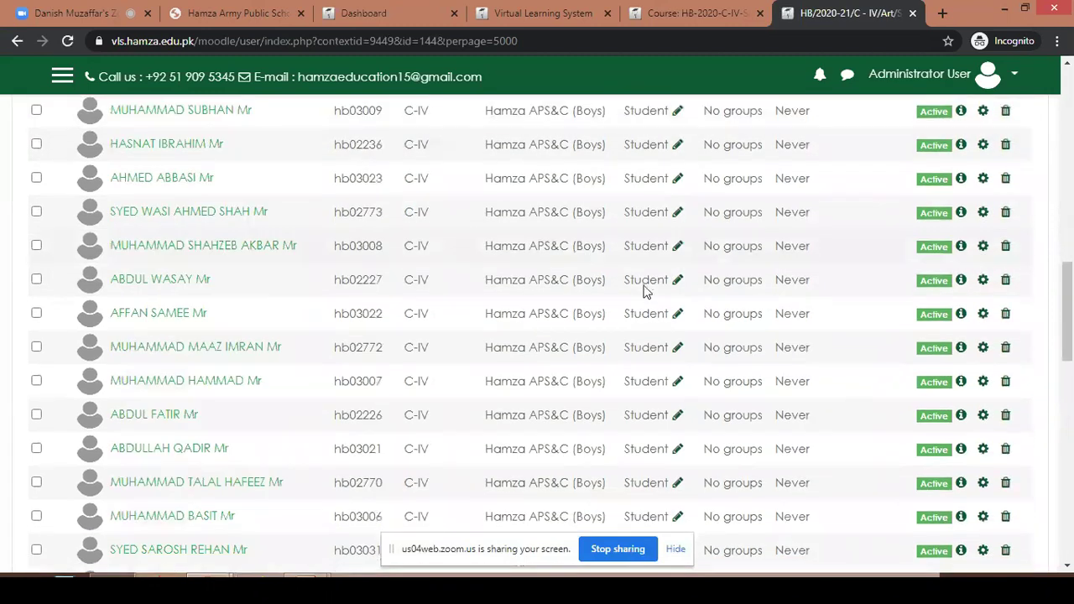
scroll(710, 328, "down", 4)
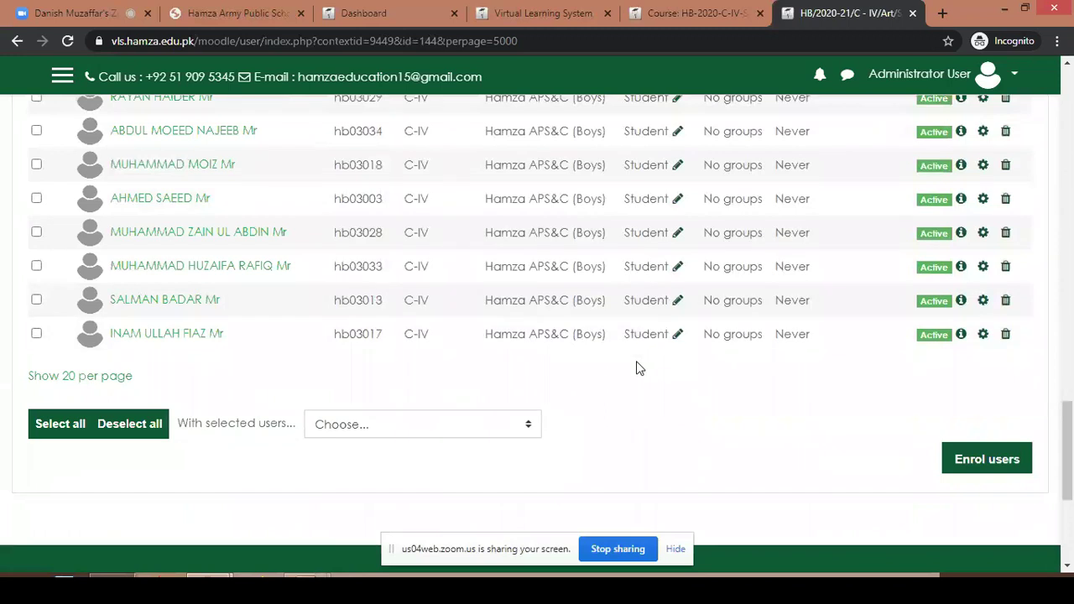
scroll(636, 368, "up", 8)
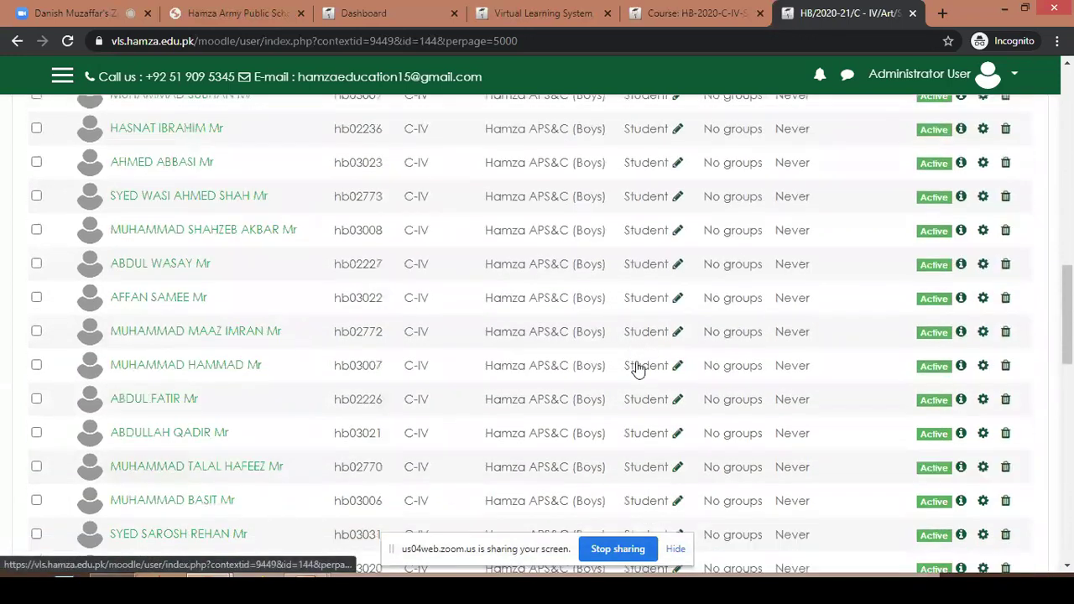
scroll(638, 369, "up", 6)
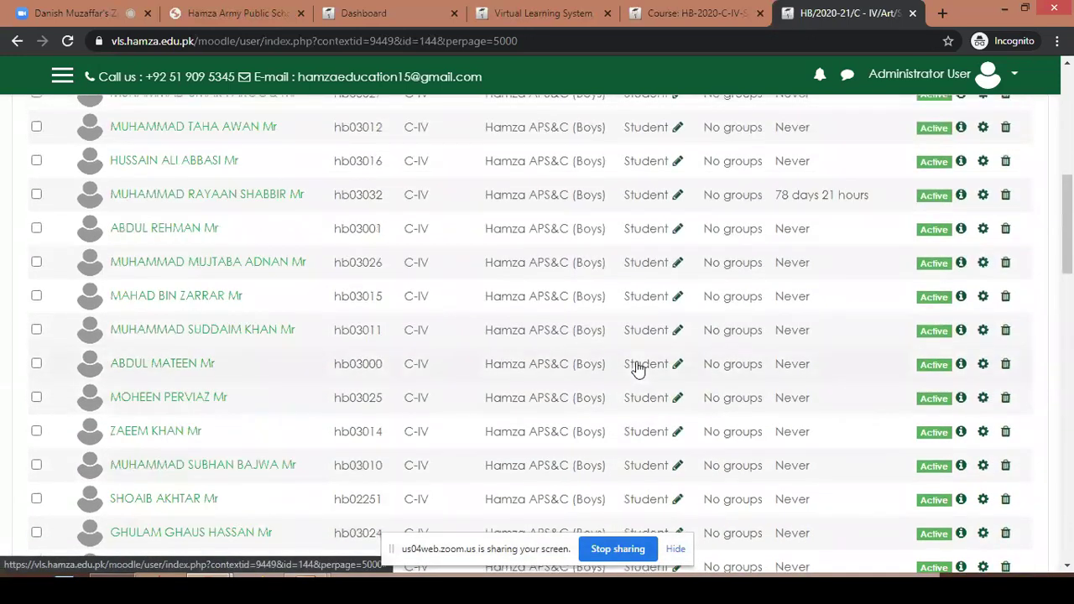
scroll(637, 368, "up", 1)
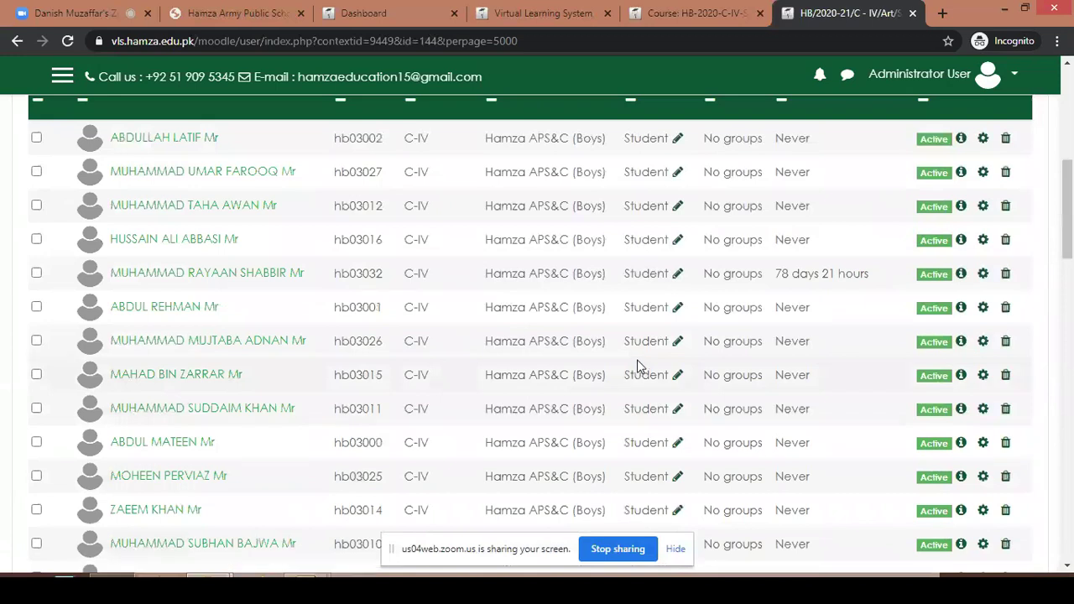
scroll(638, 367, "down", 2)
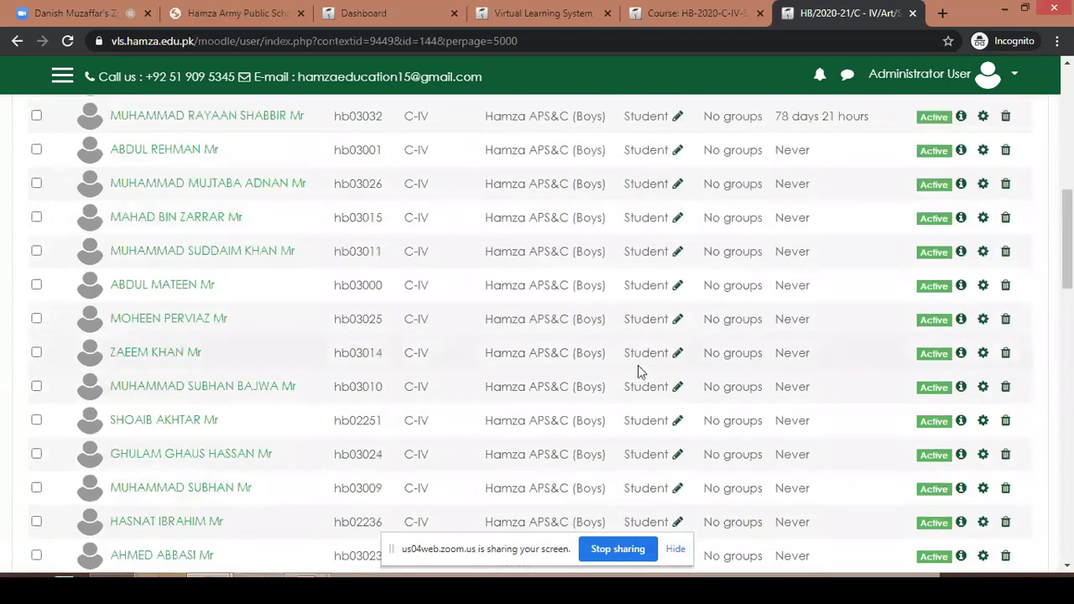
scroll(637, 370, "down", 4)
scroll(638, 369, "down", 5)
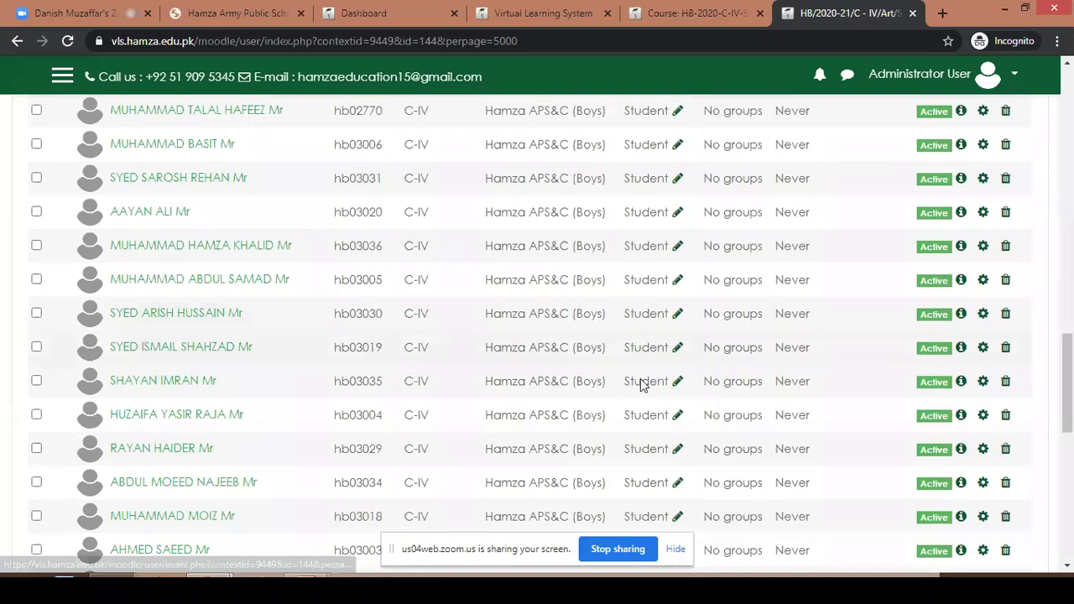
scroll(643, 384, "down", 3)
scroll(635, 411, "up", 12)
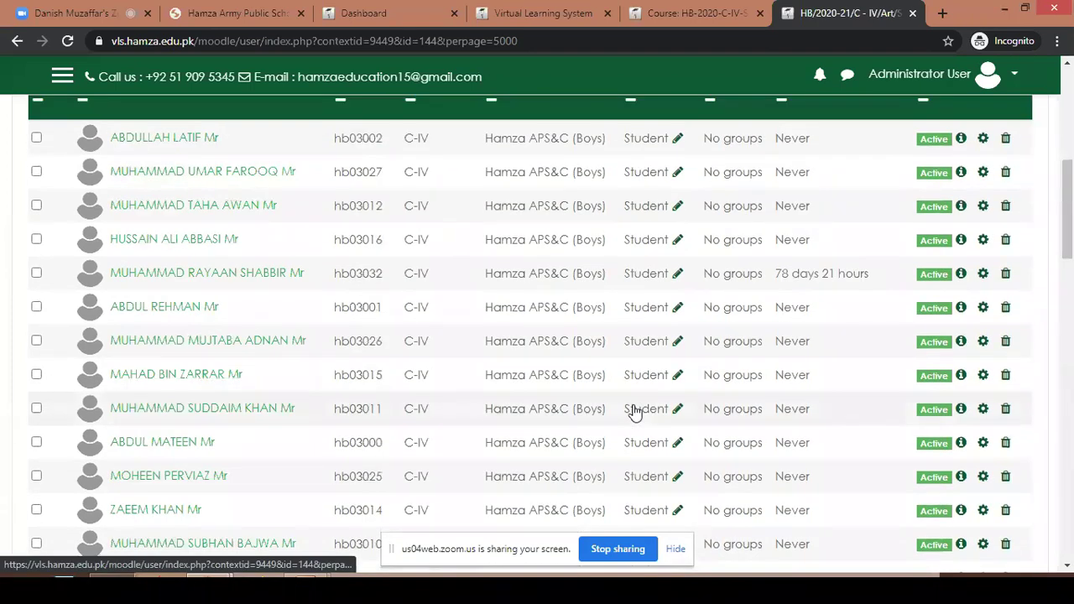
scroll(635, 411, "up", 3)
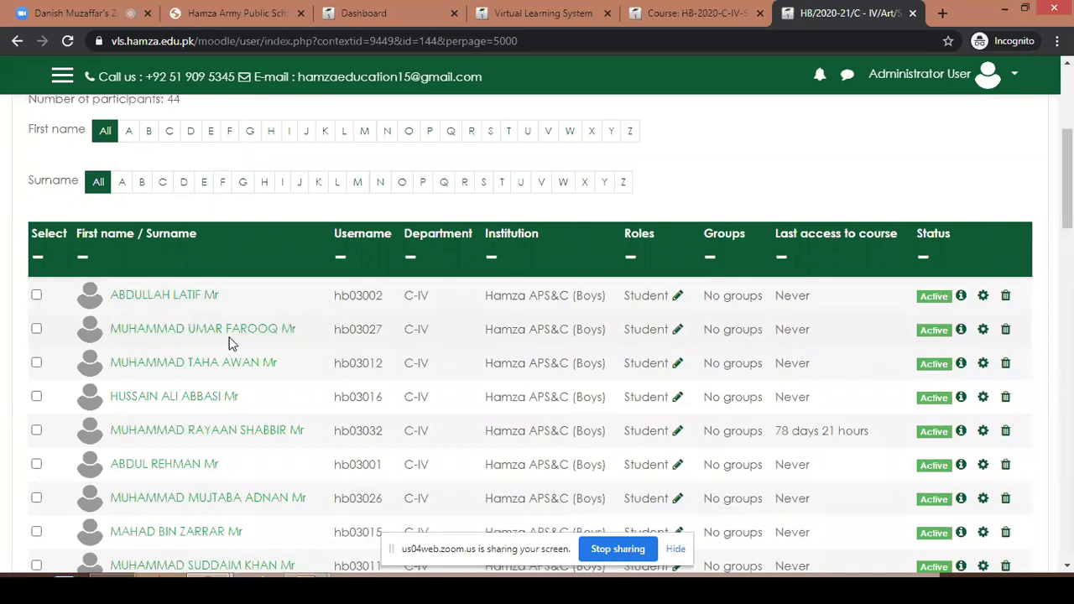
- Highlight the "Sec-G" part of the course title above the participants list to point out the section
scroll(459, 315, "up", 6)
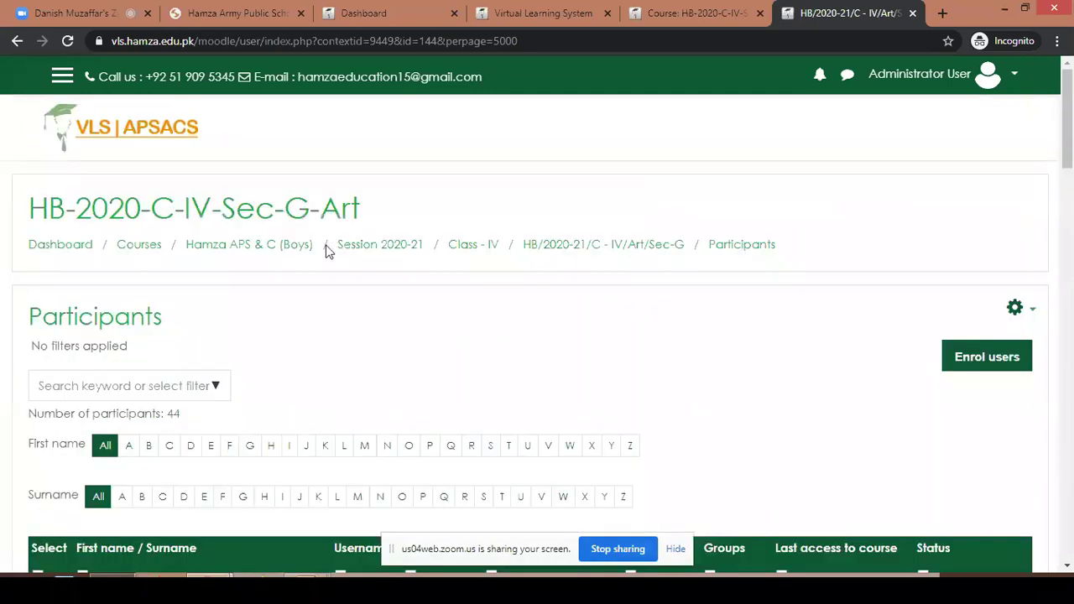
left_click_drag(307, 211, 222, 212)
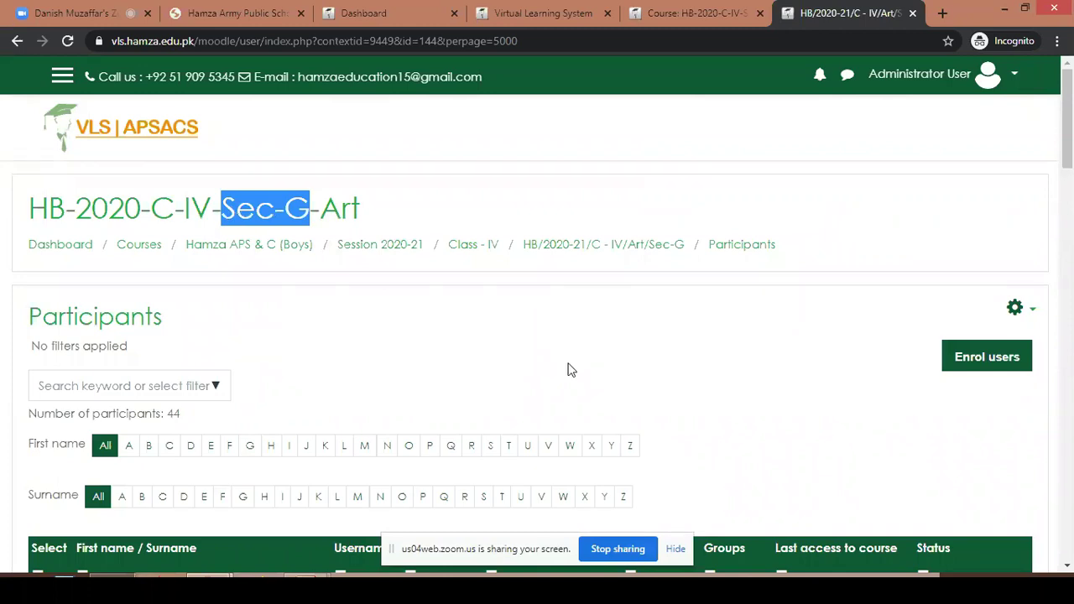
left_click(348, 332)
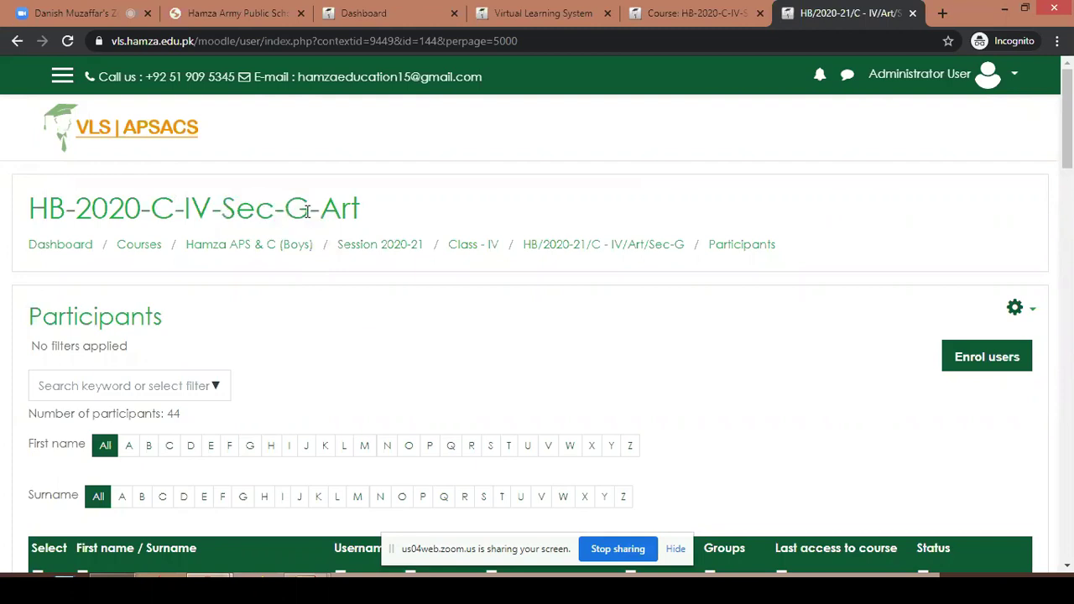
left_click_drag(308, 210, 233, 207)
left_click(506, 402)
- Review the section's enrolled students once more, from the table header down to the bulk selection and enrolment options
scroll(503, 411, "down", 3)
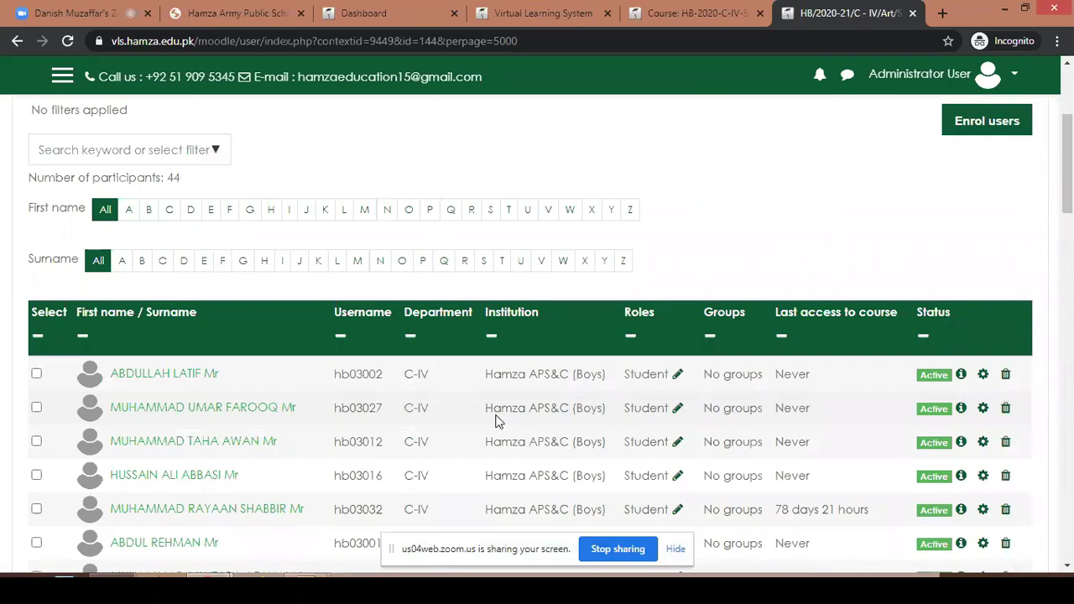
scroll(495, 421, "down", 2)
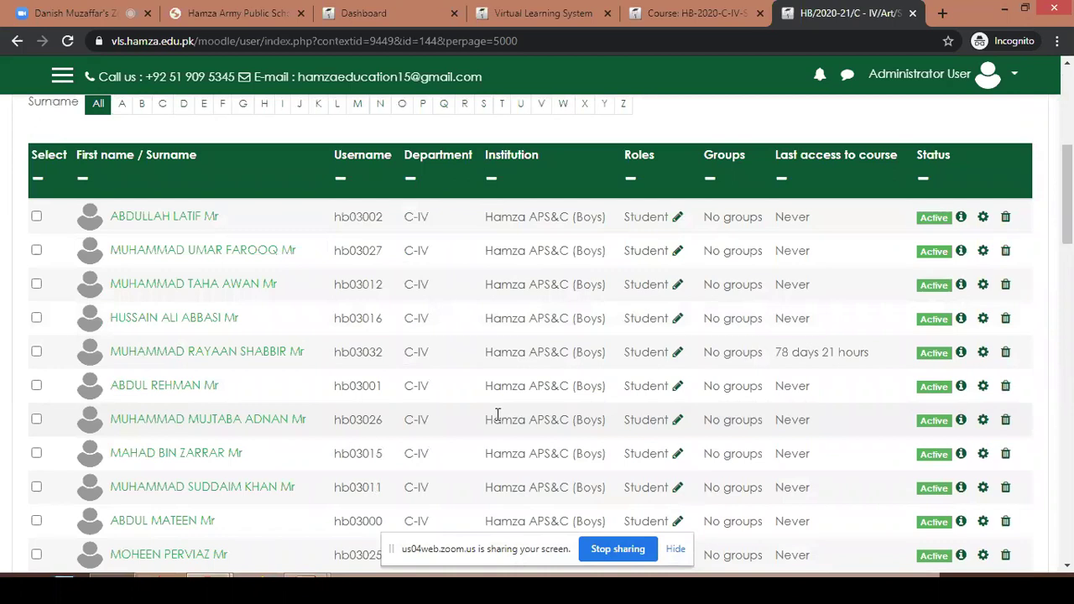
scroll(497, 417, "up", 3)
scroll(497, 422, "down", 4)
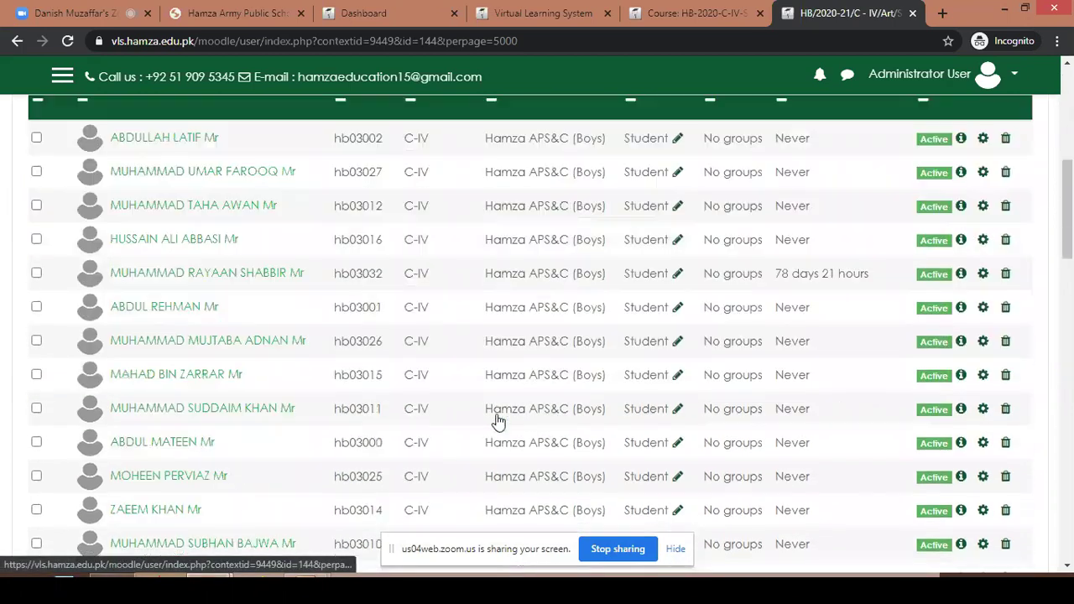
scroll(498, 422, "down", 2)
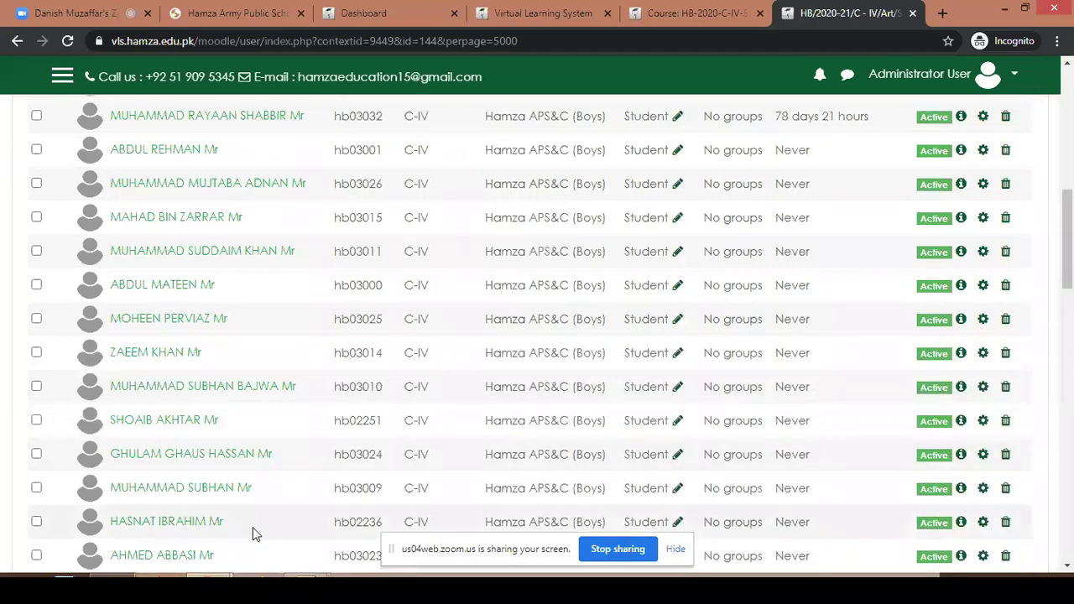
mouse_move(209, 586)
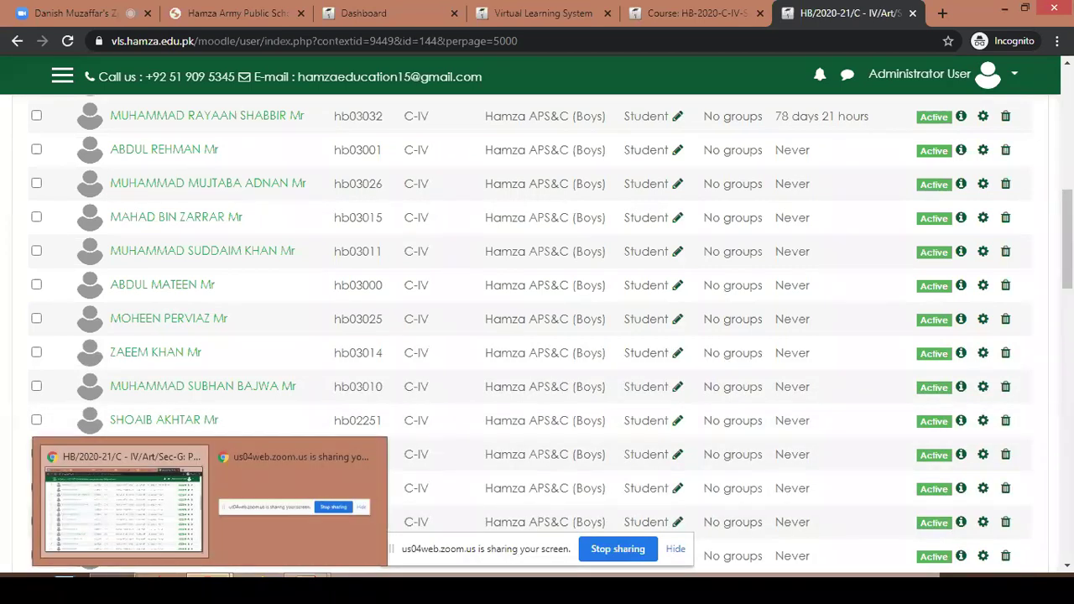
scroll(457, 395, "down", 1)
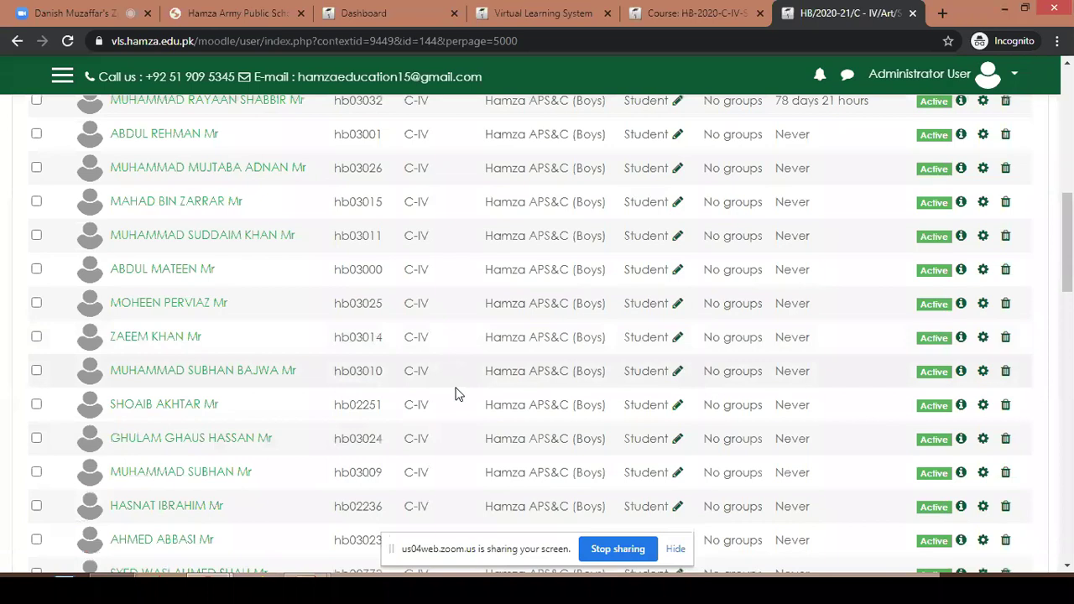
scroll(457, 394, "down", 2)
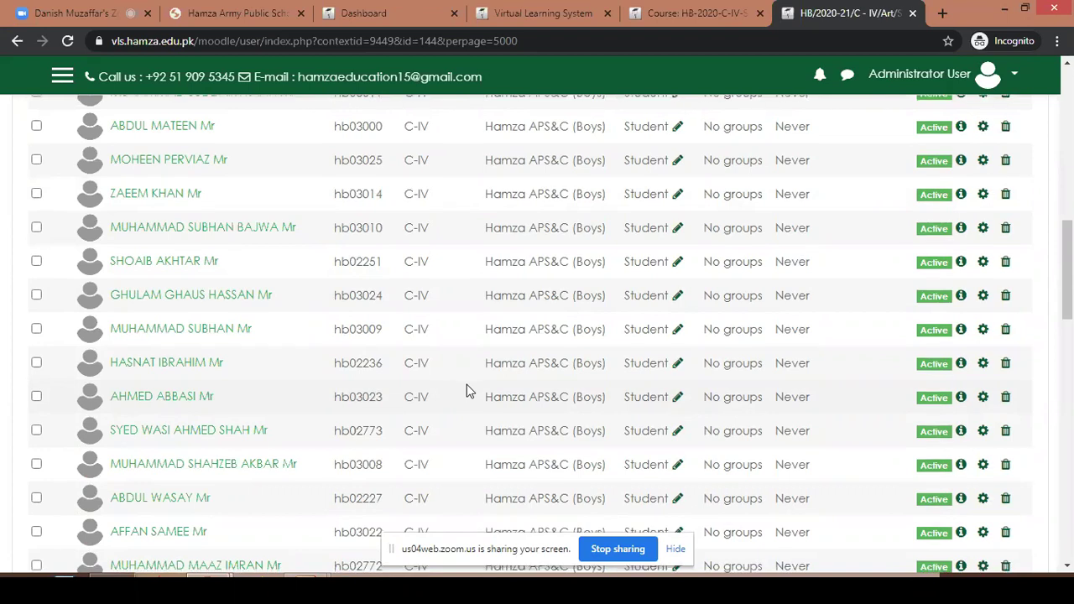
scroll(468, 388, "down", 5)
scroll(470, 387, "down", 5)
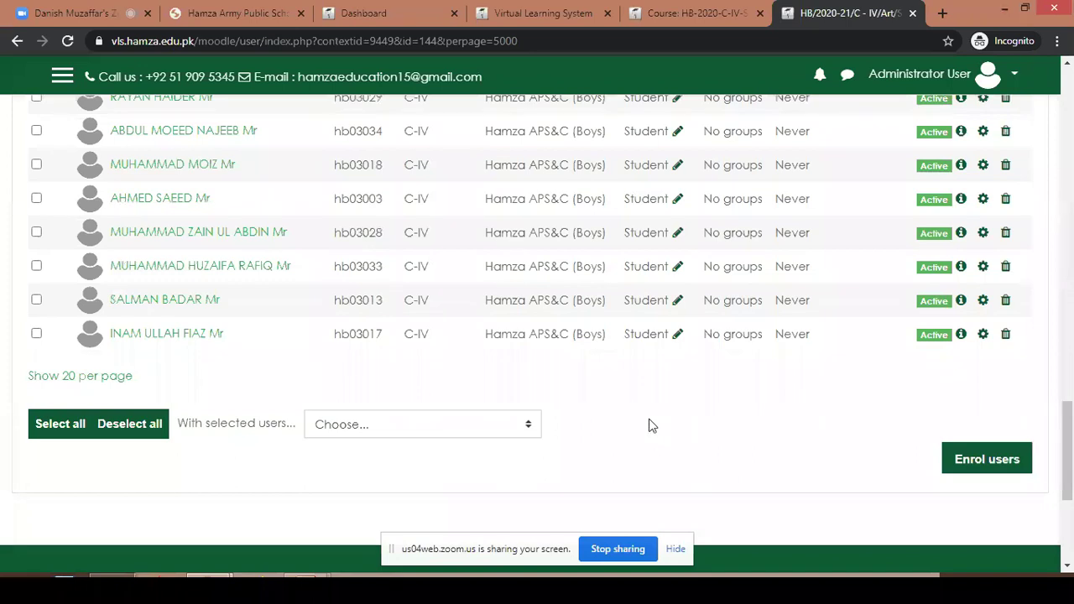
- Return to the top of the participants table, check the school website and the Zoom meeting, and come back to the participants page
scroll(653, 426, "up", 8)
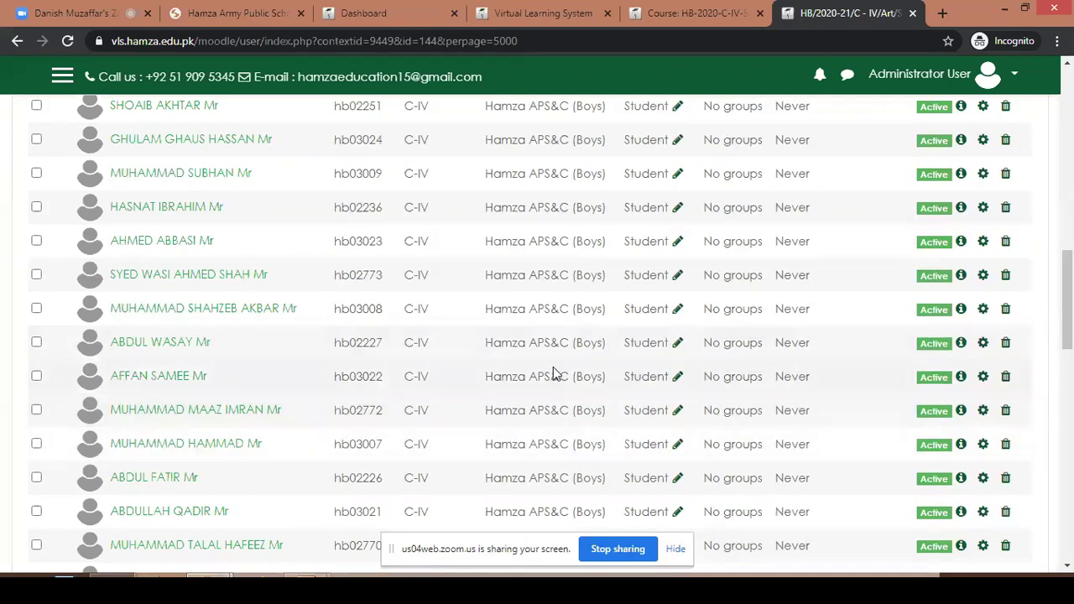
scroll(503, 370, "up", 3)
scroll(411, 367, "up", 4)
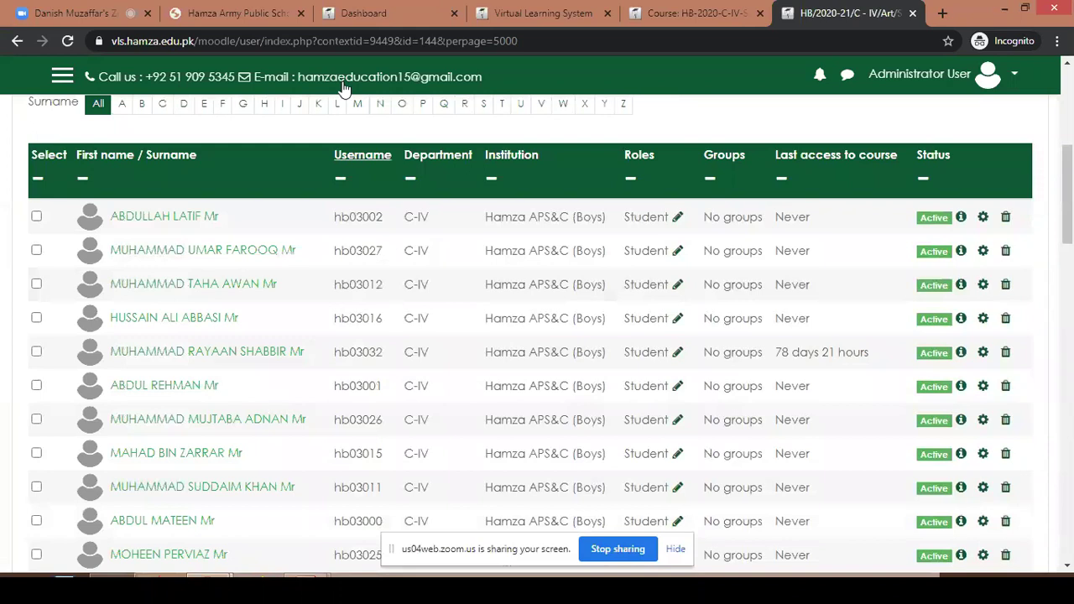
left_click(224, 6)
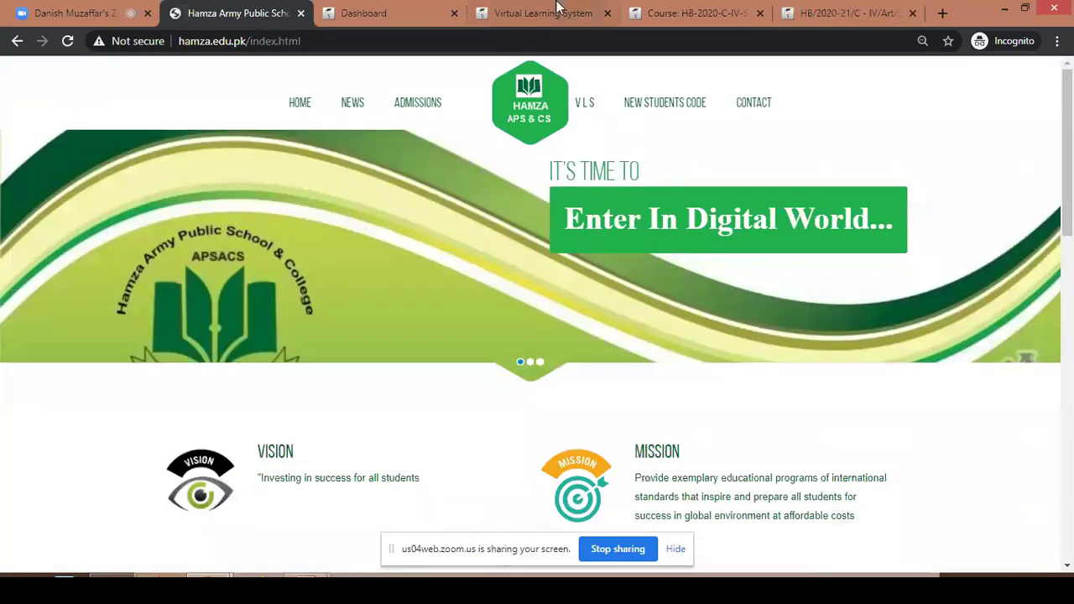
key("ctrl+1")
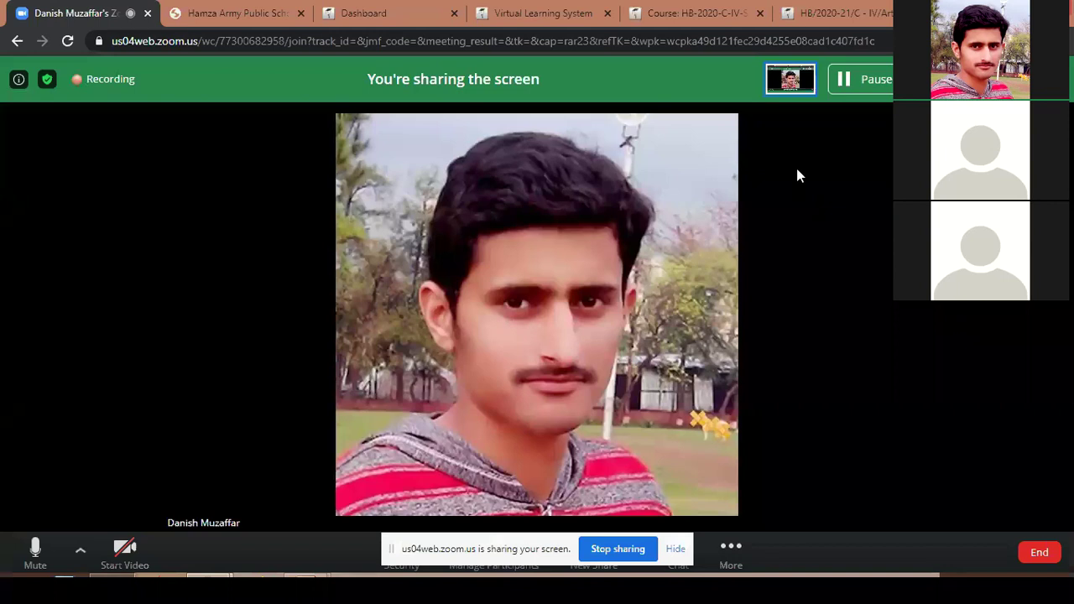
left_click(829, 12)
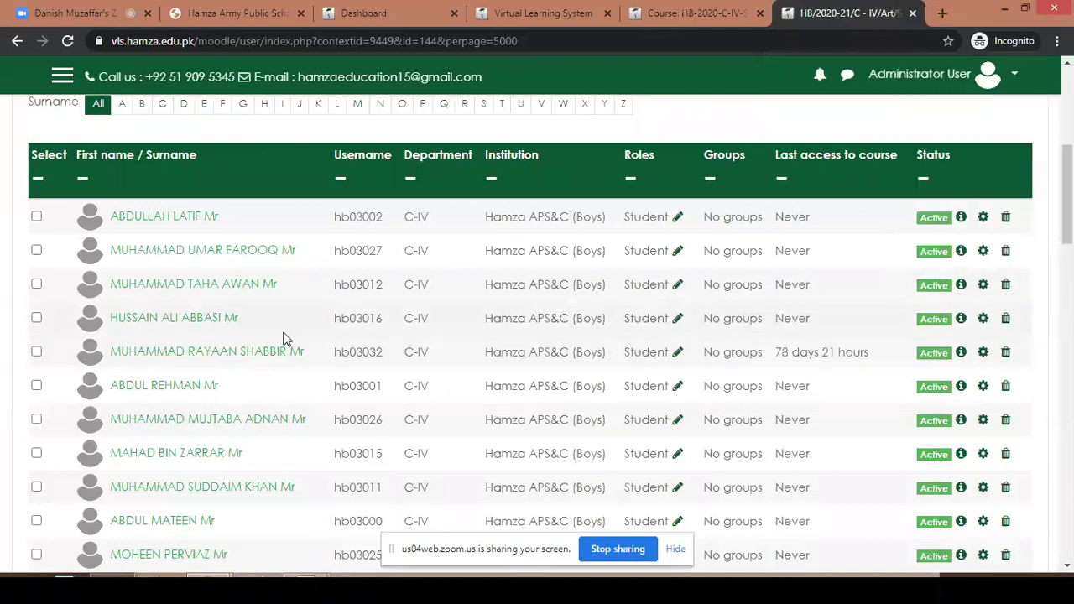
- Look through the enrolled students and highlight the course title HB-2020-C-IV-Sec-G-Art above the list to point it out
scroll(333, 341, "down", 3)
scroll(336, 340, "down", 8)
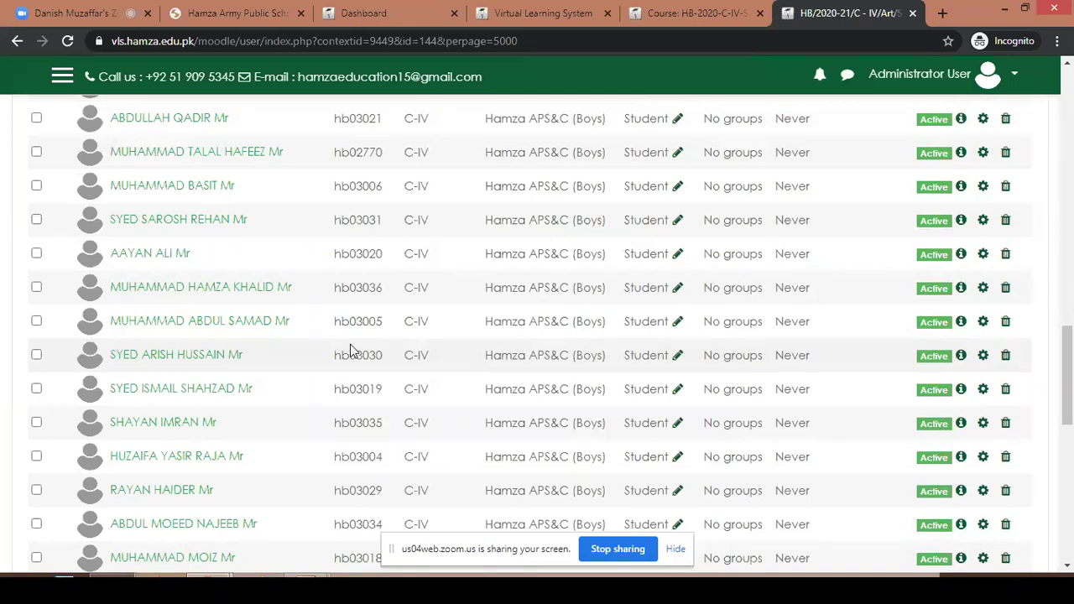
scroll(404, 334, "up", 9)
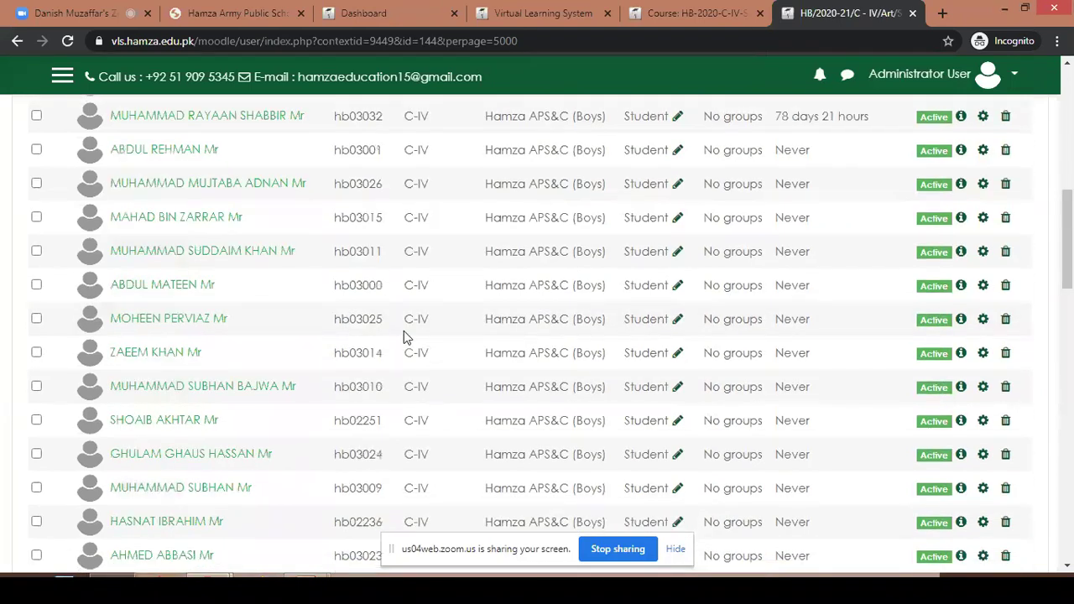
scroll(404, 331, "up", 6)
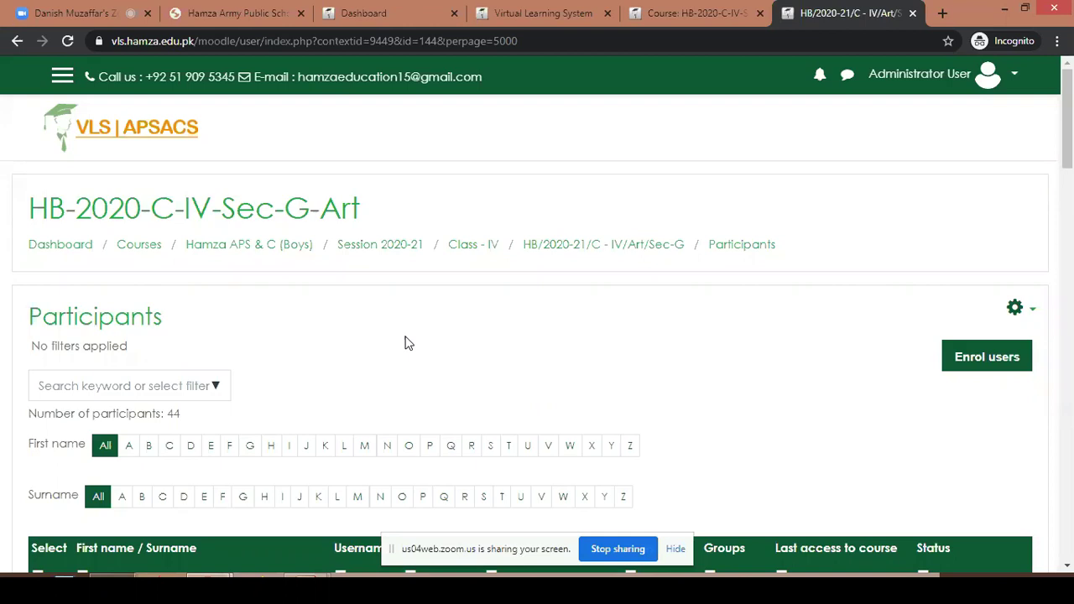
left_click_drag(31, 209, 361, 210)
left_click(372, 211)
triple_click(359, 215)
left_click(372, 217)
- Highlight the first listed student's username and compare the username column with the course title and participants header
scroll(347, 340, "down", 1)
scroll(342, 340, "down", 3)
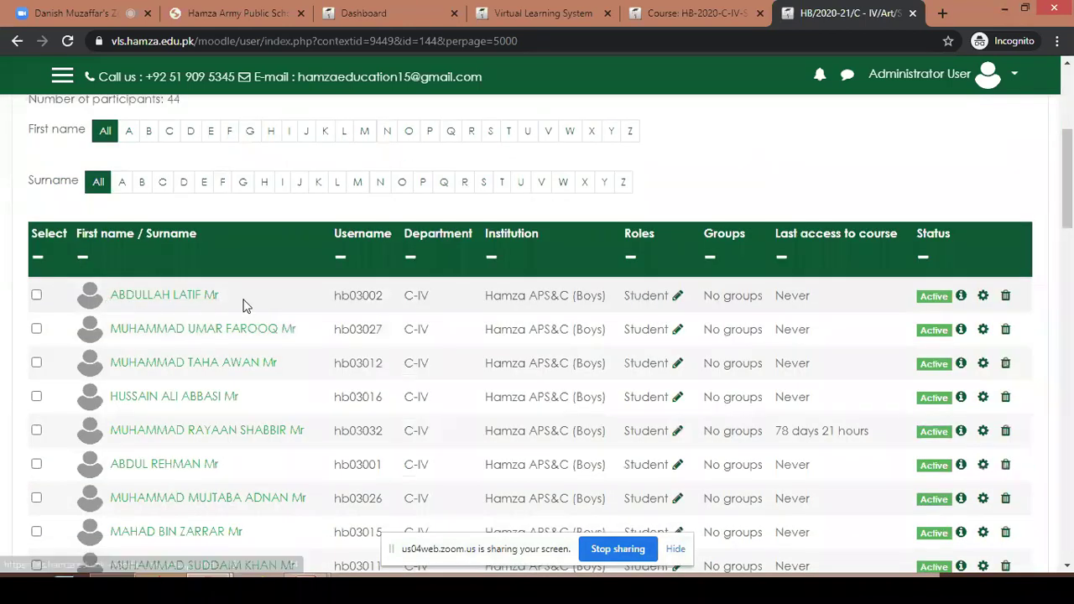
double_click(346, 297)
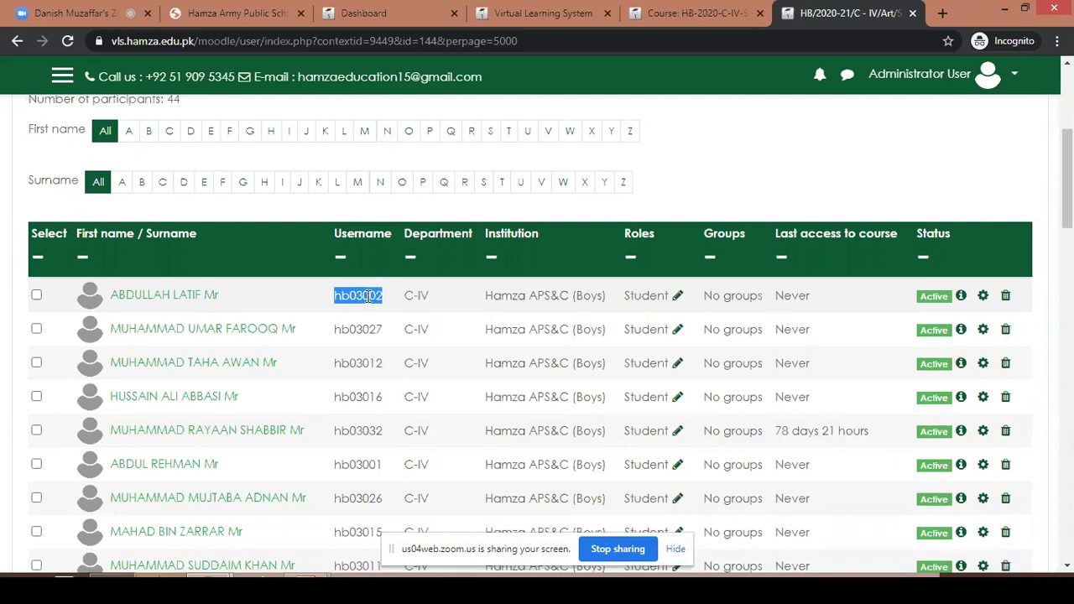
scroll(367, 298, "up", 4)
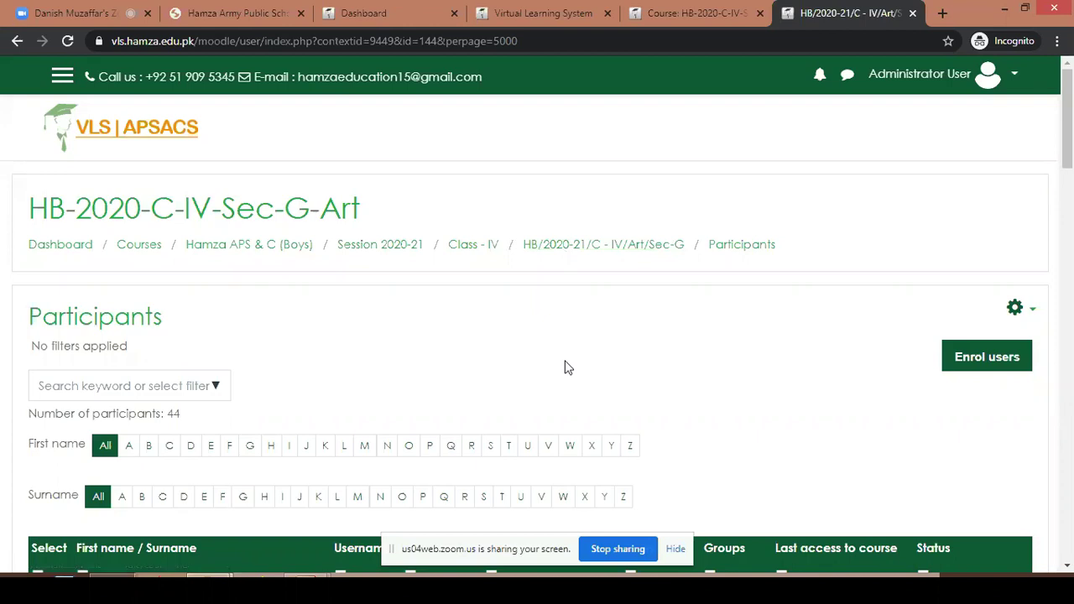
scroll(638, 367, "down", 2)
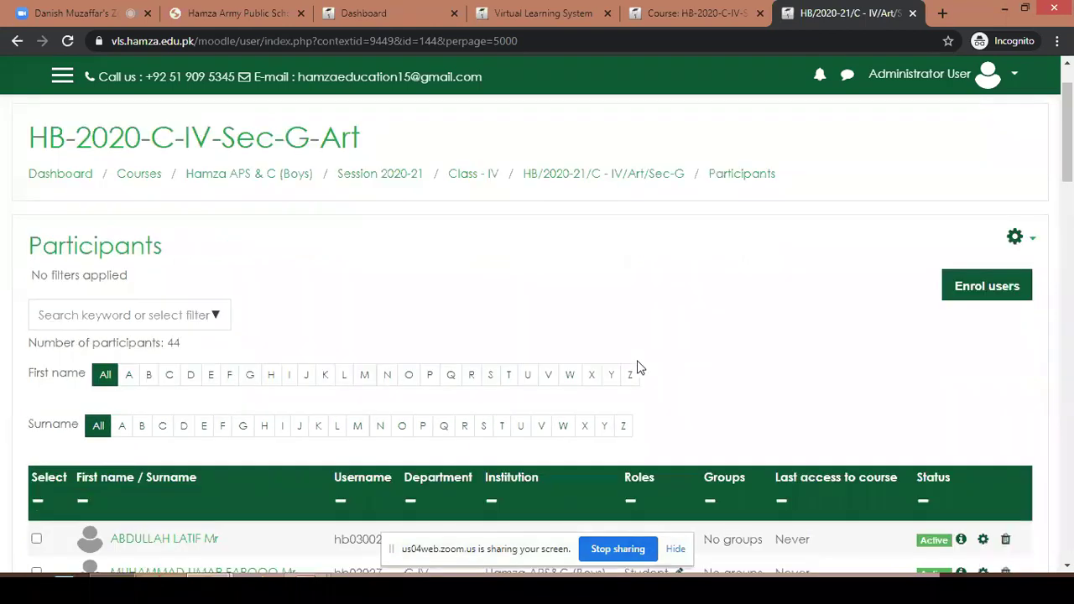
scroll(663, 356, "up", 2)
scroll(458, 367, "down", 2)
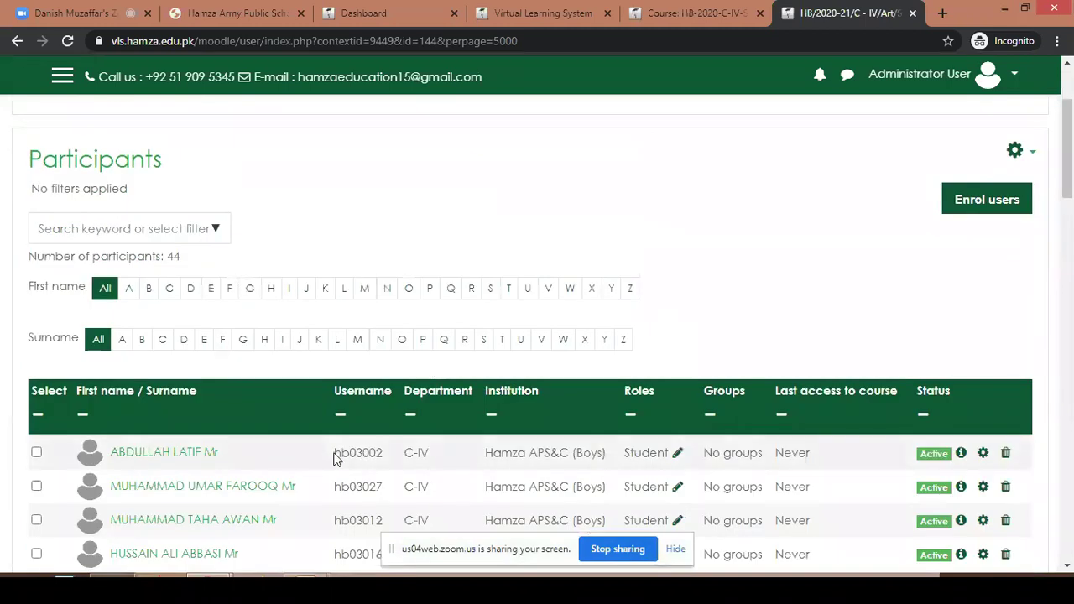
left_click_drag(338, 454, 391, 467)
scroll(230, 454, "up", 2)
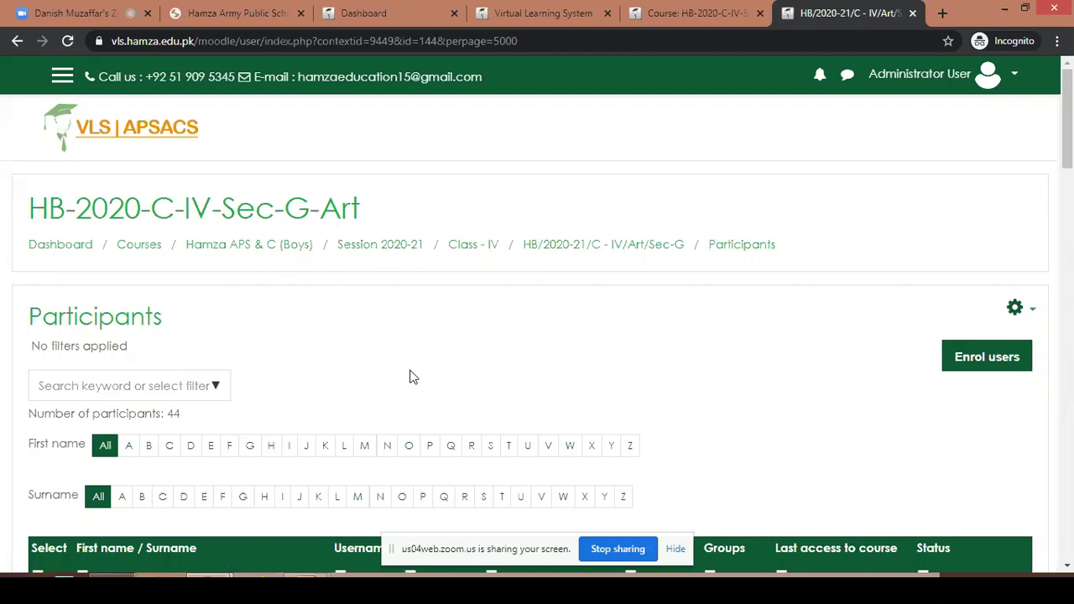
scroll(410, 378, "down", 4)
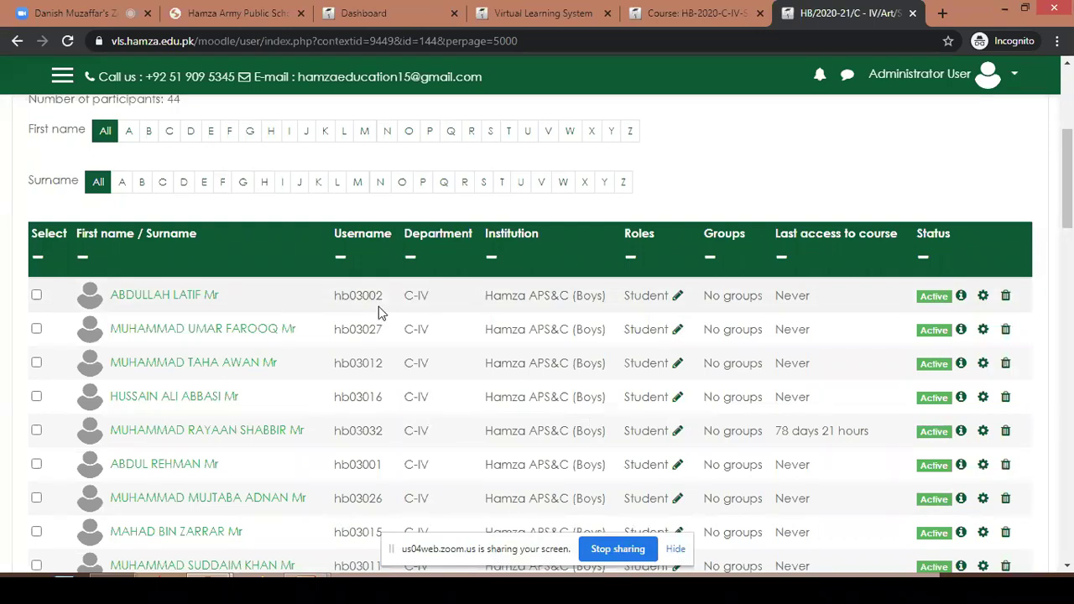
- Search for a student by username among the users available for enrolment, and cancel without enrolling anyone
scroll(391, 307, "up", 4)
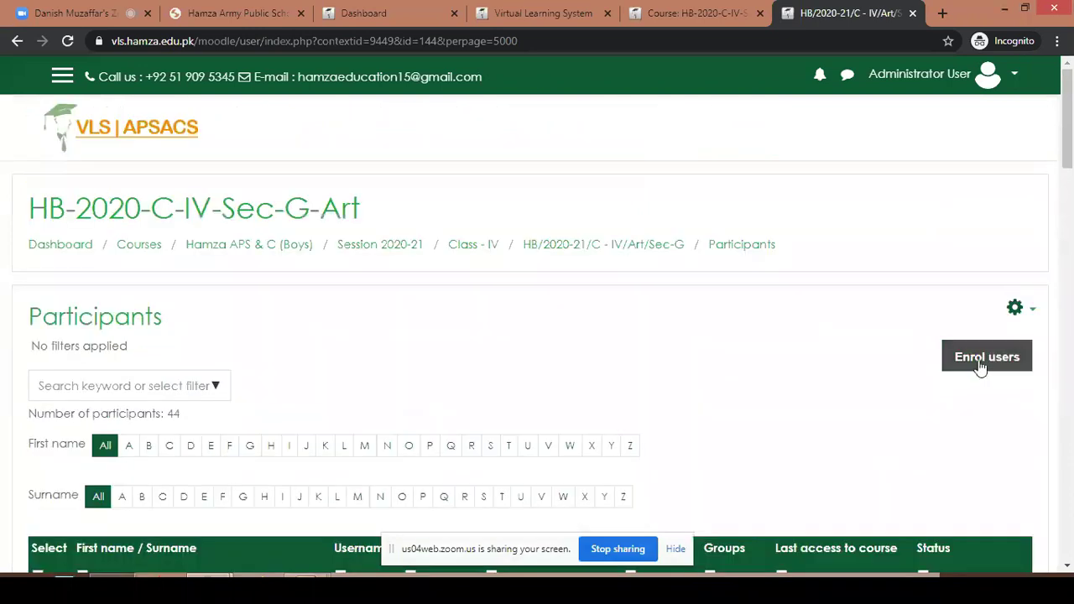
left_click(979, 363)
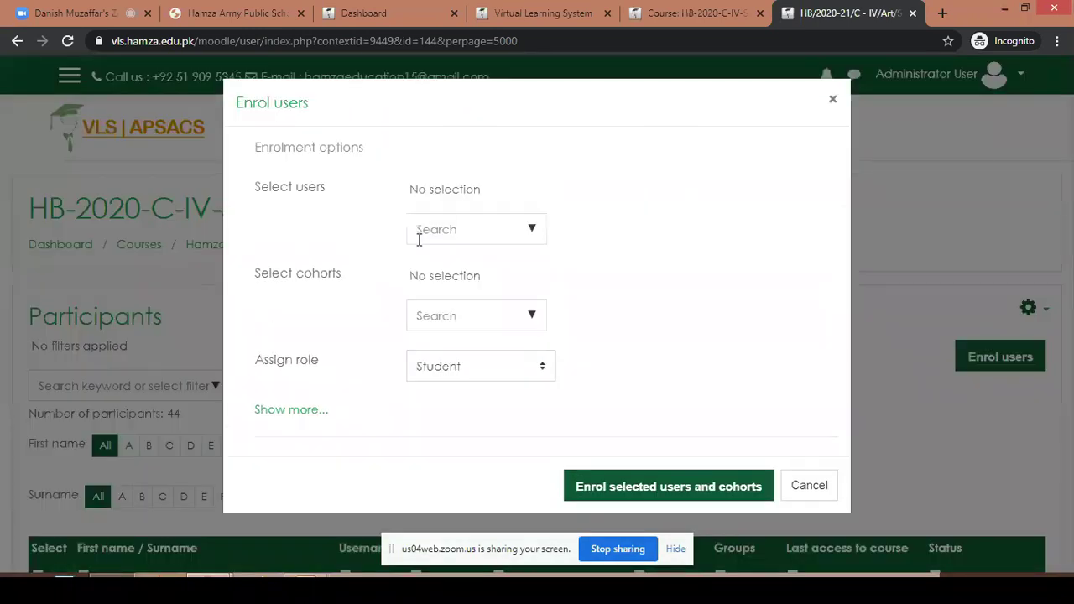
left_click(445, 232)
type("HB03003")
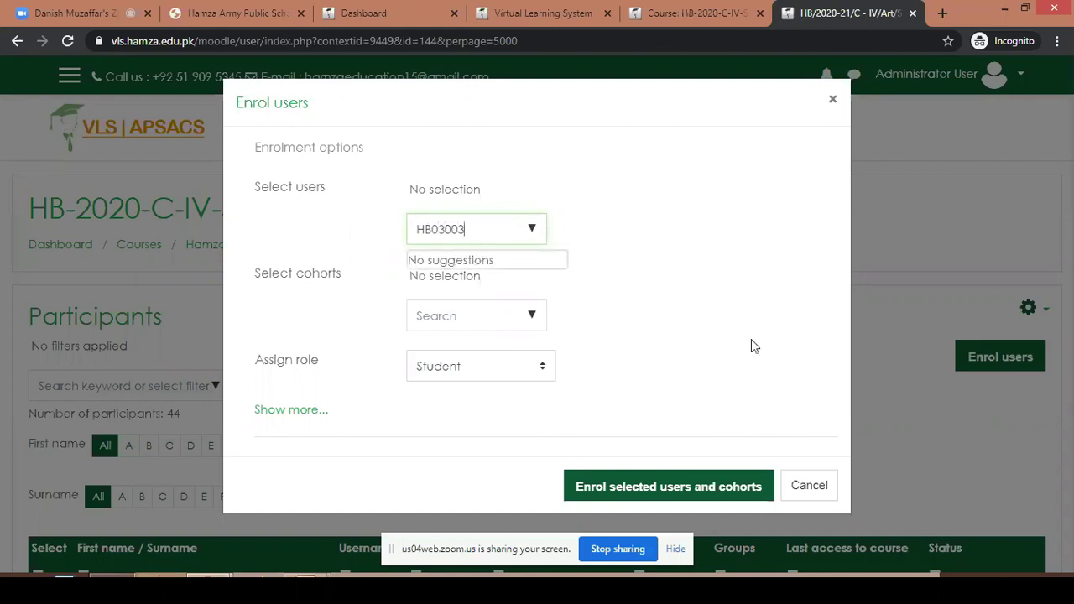
left_click(808, 490)
- Copy the first listed student's username, search for it in the Enrol users dialog, and cancel the enrolment
scroll(495, 367, "down", 4)
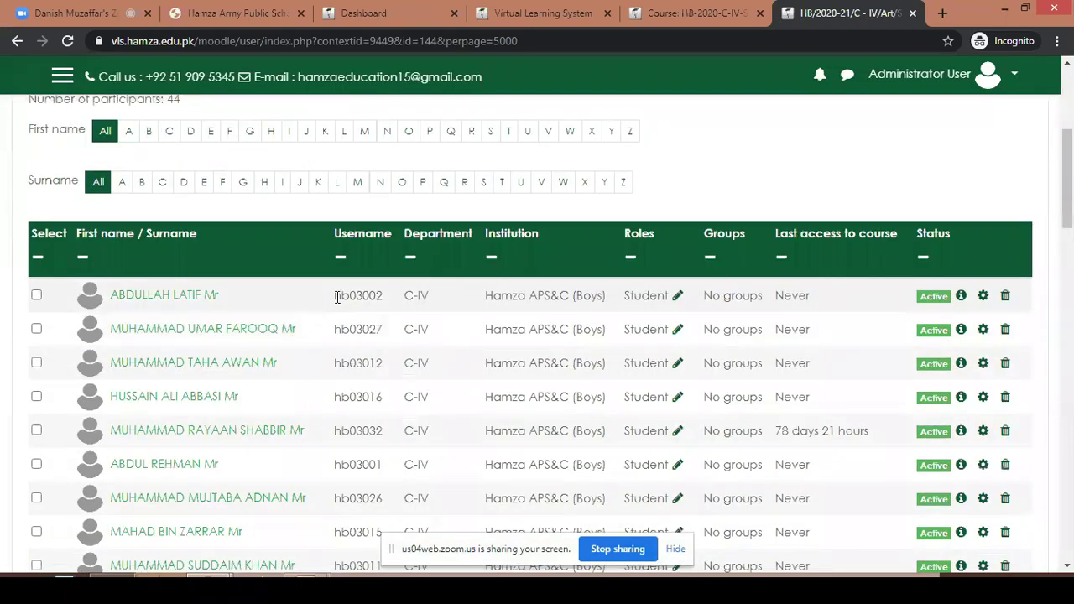
left_click_drag(337, 297, 389, 304)
key("ctrl+c")
scroll(395, 307, "up", 4)
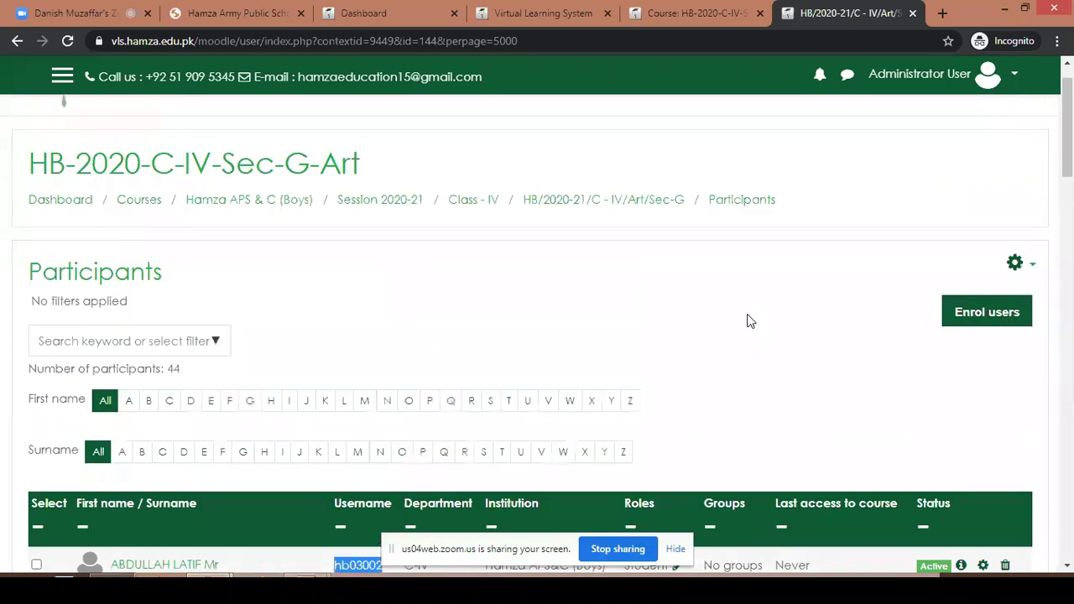
left_click(986, 356)
left_click(457, 232)
key("ctrl+v")
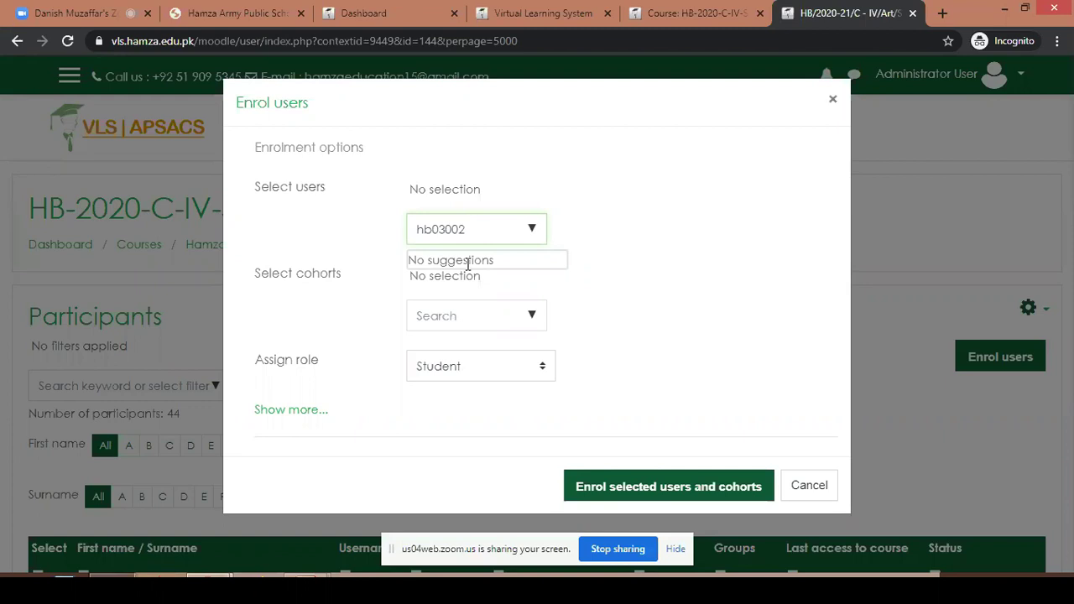
left_click(806, 491)
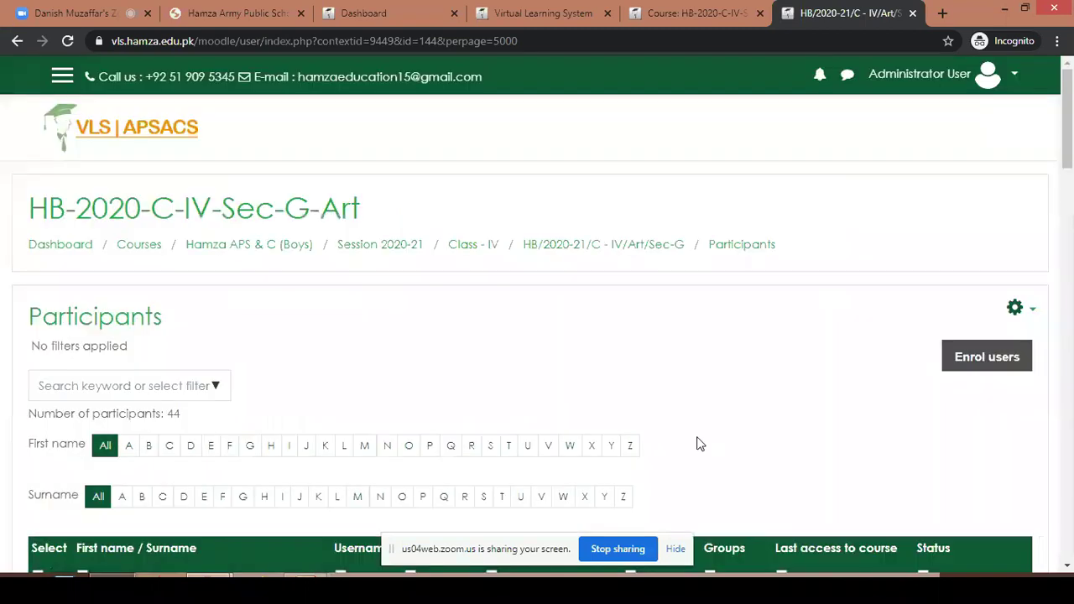
- Sort the course's participants list by username
scroll(702, 420, "down", 5)
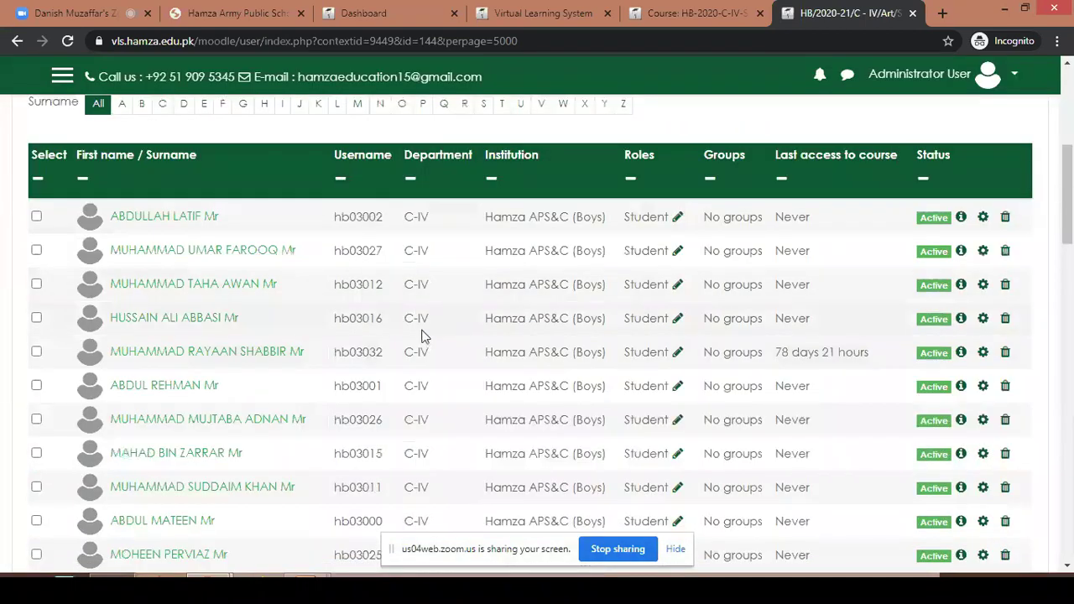
scroll(423, 336, "down", 2)
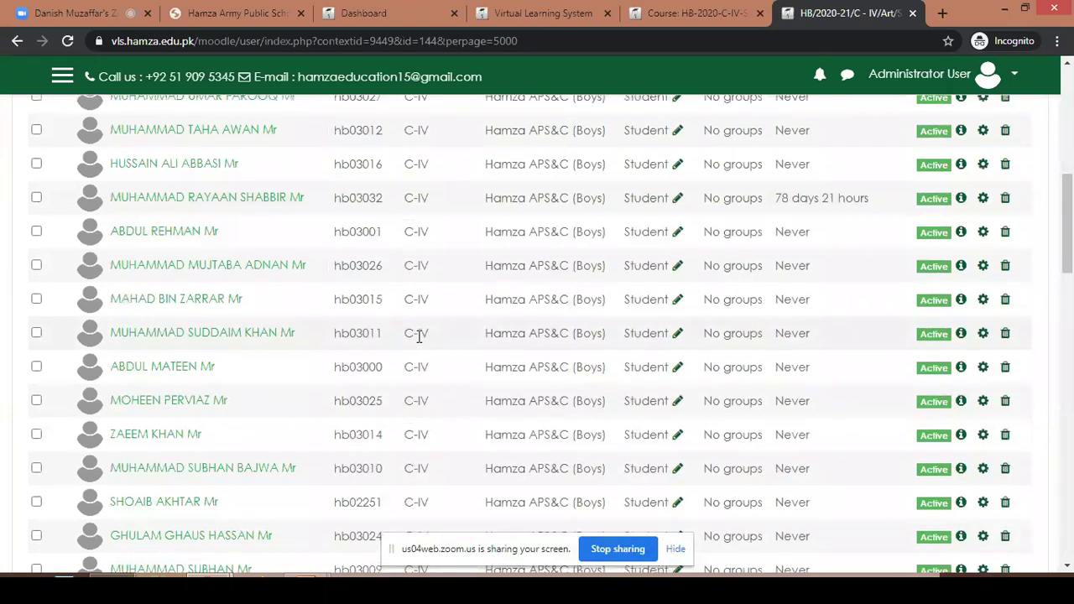
scroll(420, 335, "up", 4)
left_click(359, 317)
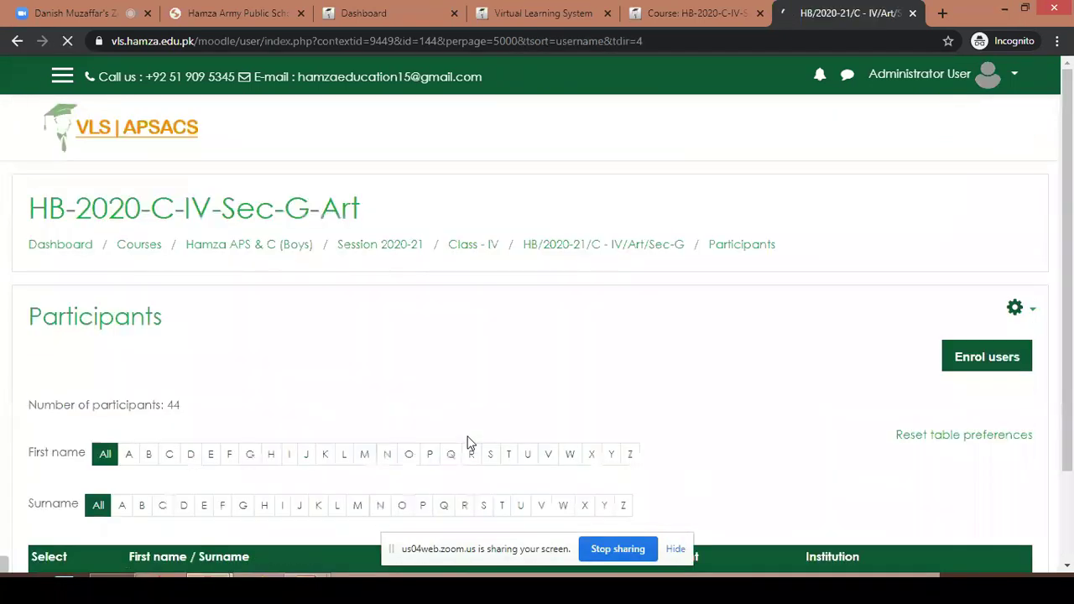
- Search the users available for enrolment with the first student's copied username, its last digit changed to 5, and close the dialog without enrolling
scroll(468, 443, "down", 5)
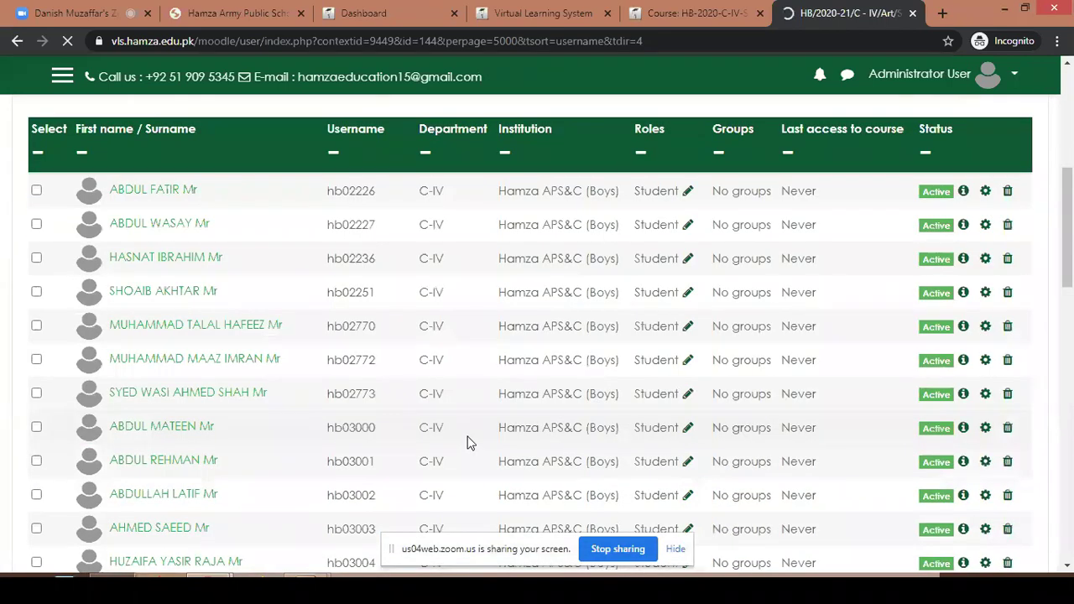
double_click(330, 190)
key("ctrl+c")
scroll(710, 268, "up", 5)
left_click(976, 324)
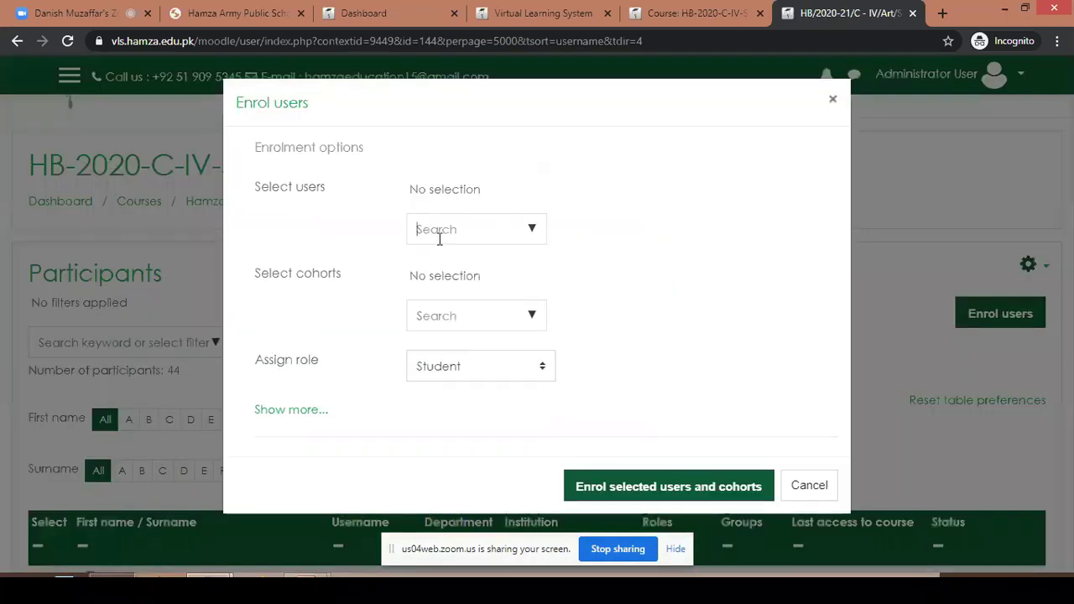
key("ctrl+v")
type("5")
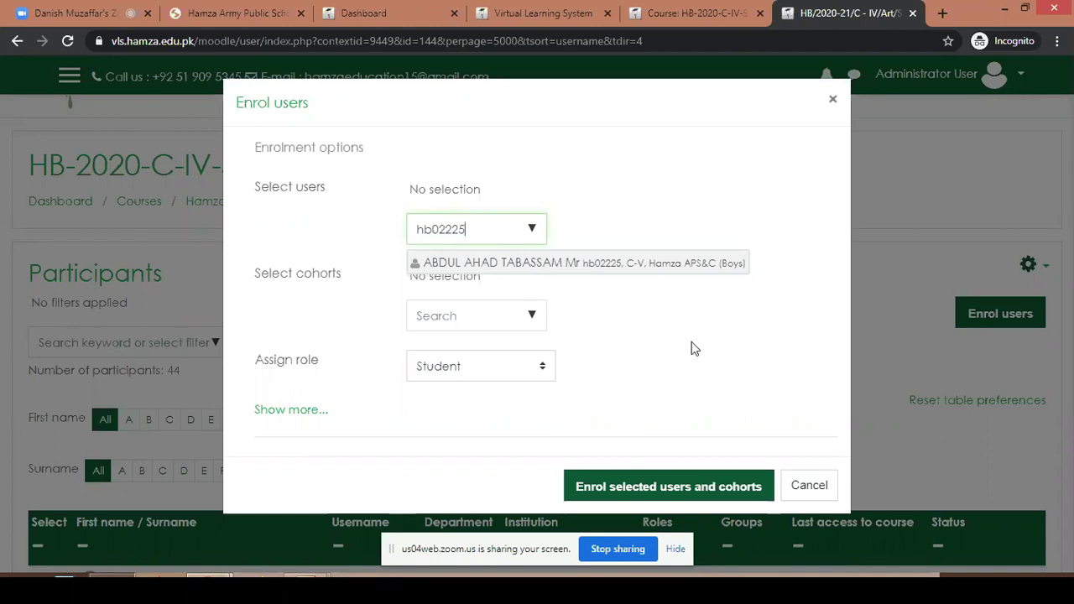
left_click(609, 344)
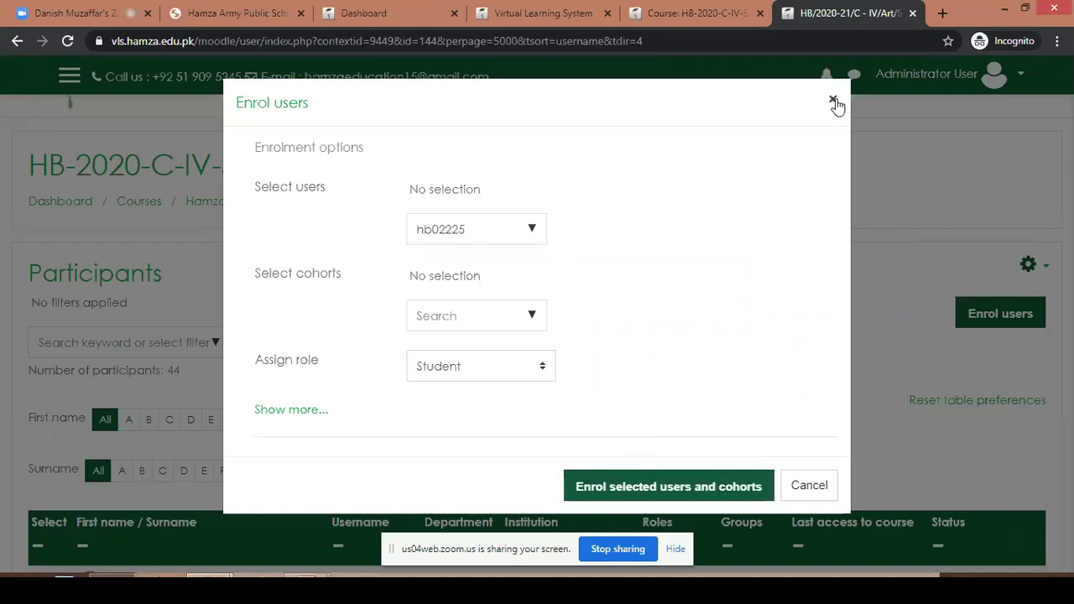
key("Escape")
- Review the participants list sorted by username, from the name filters down through the students' rows
scroll(542, 389, "down", 3)
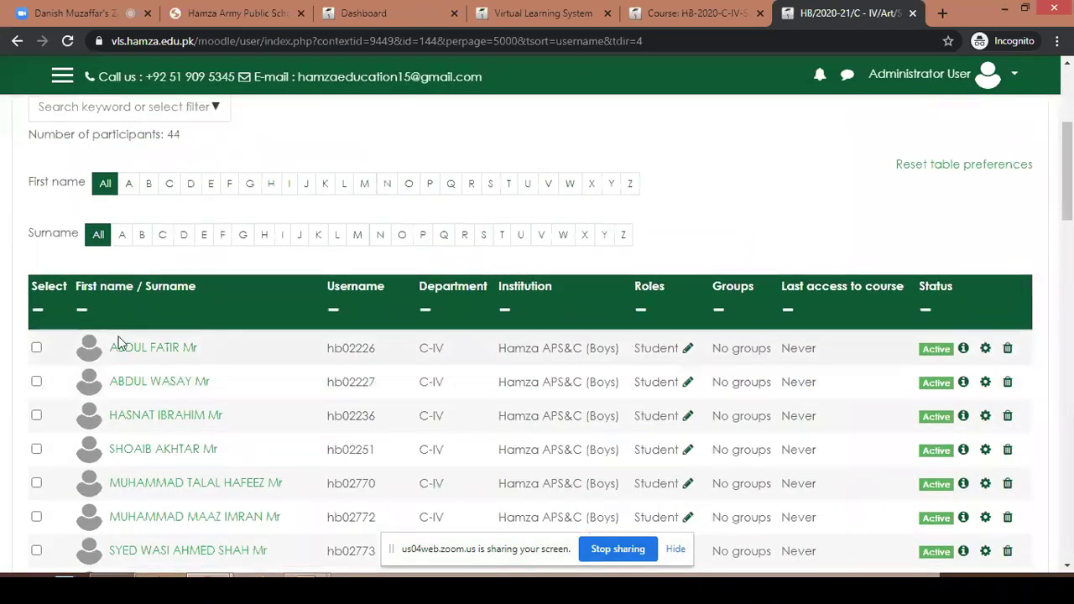
scroll(361, 454, "up", 2)
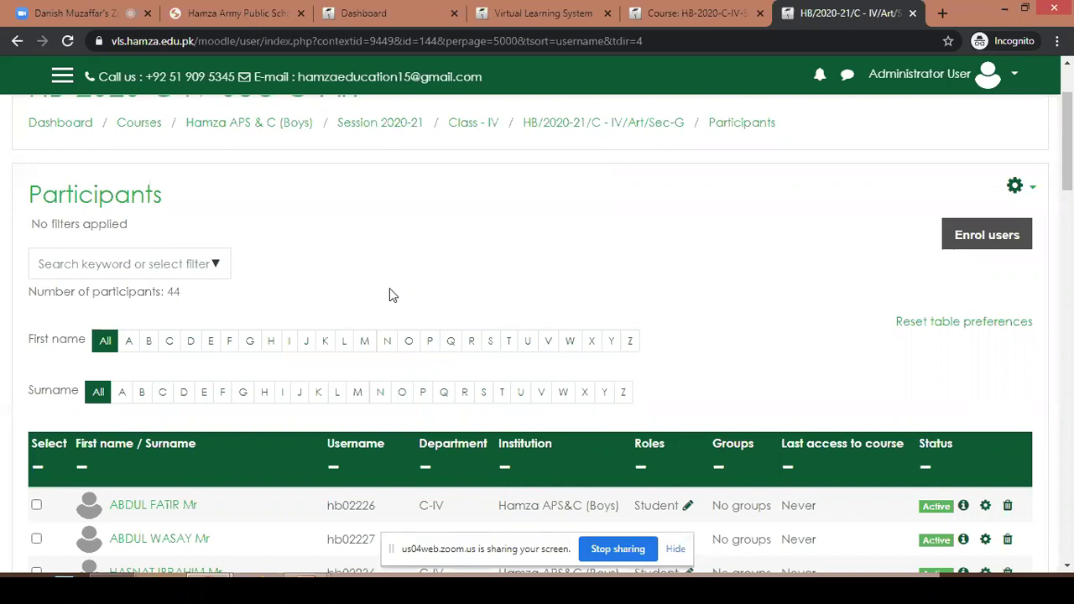
scroll(361, 260, "down", 5)
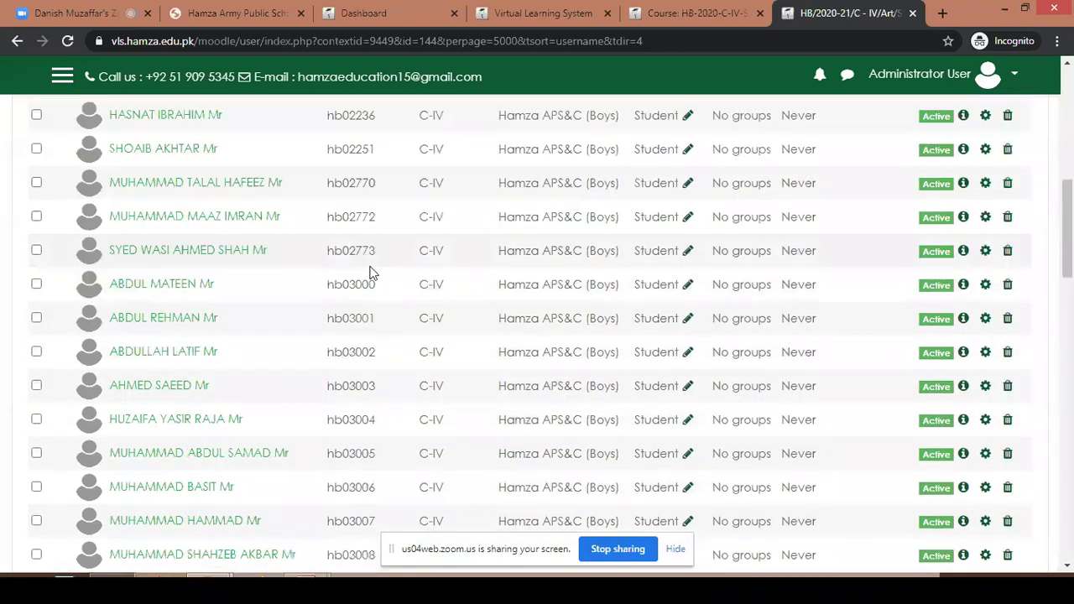
scroll(370, 277, "up", 5)
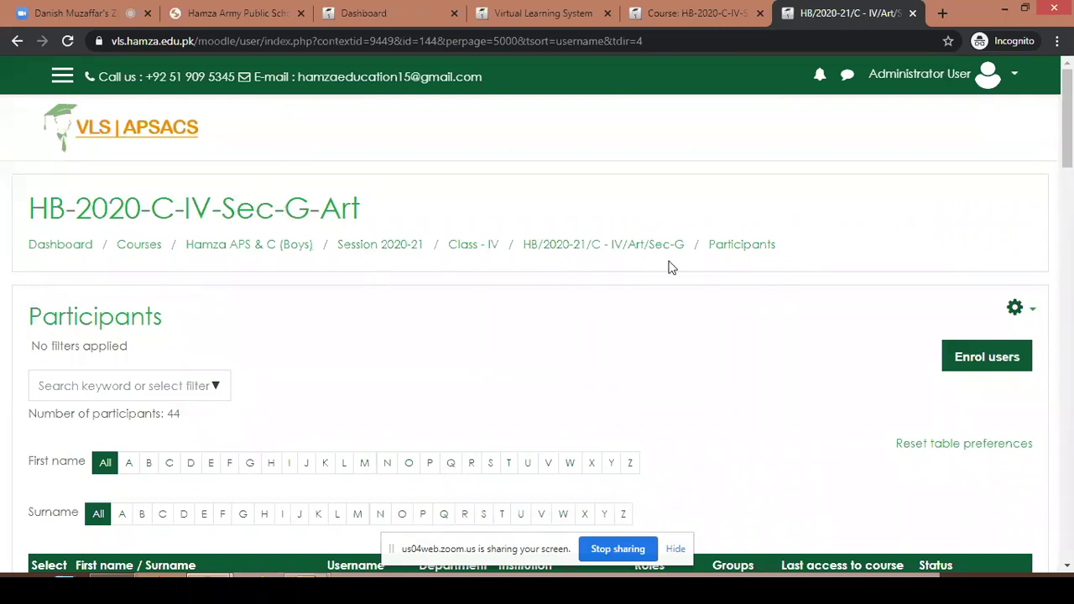
- Open the course page HB/2020-21/C - IV/Art/Sec-G and expand its navigation drawer
left_click(620, 253)
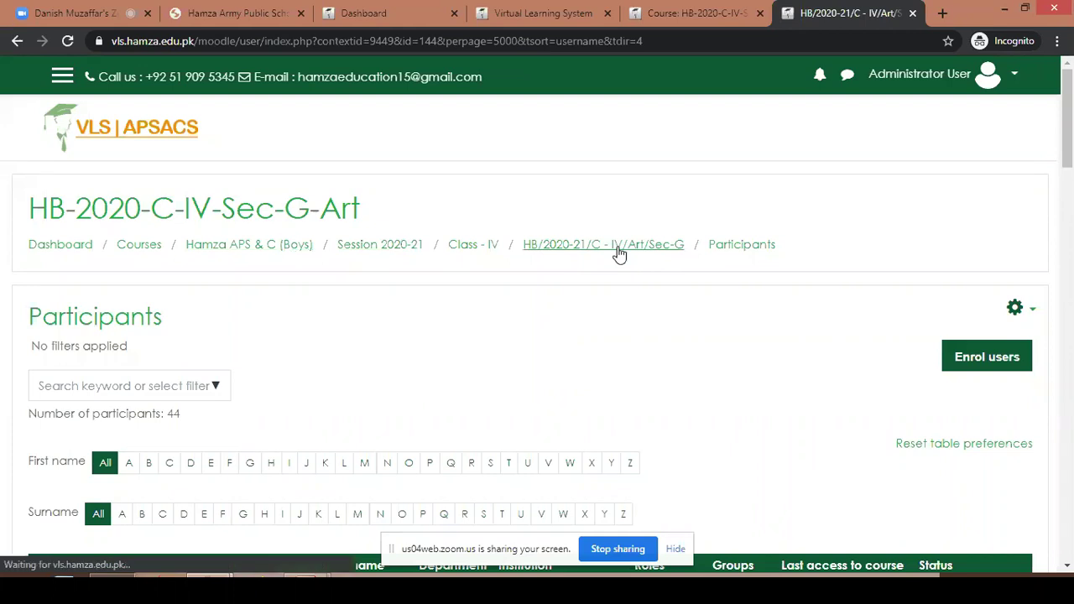
left_click(63, 78)
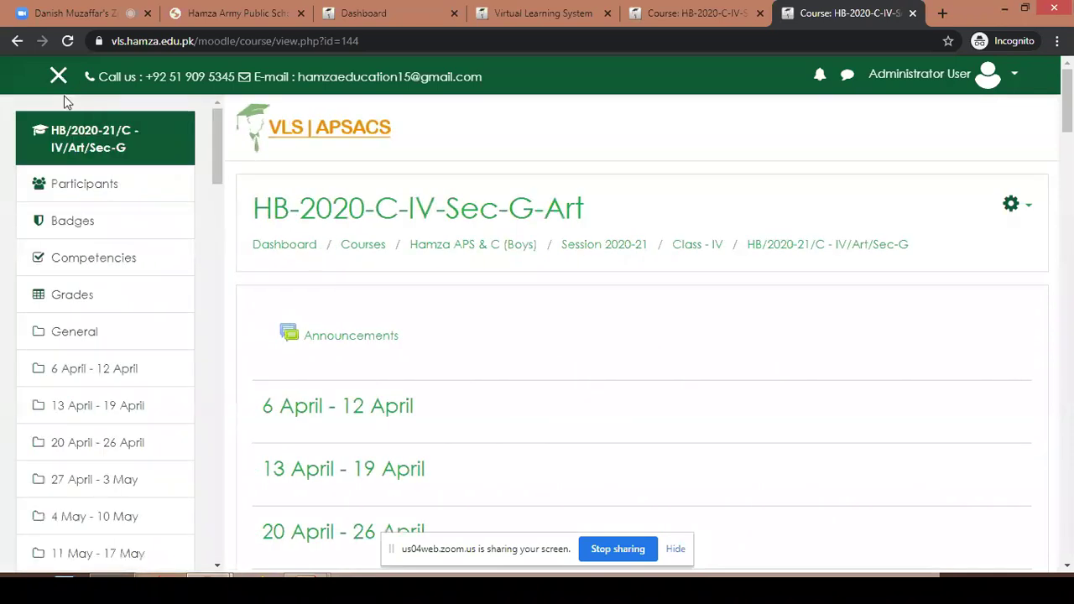
- Collapse the navigation drawer and review the course's weekly sections from 6 April - 12 April through 29 March - 4 April
left_click(84, 140)
left_click(57, 77)
scroll(621, 424, "down", 1)
scroll(604, 403, "down", 2)
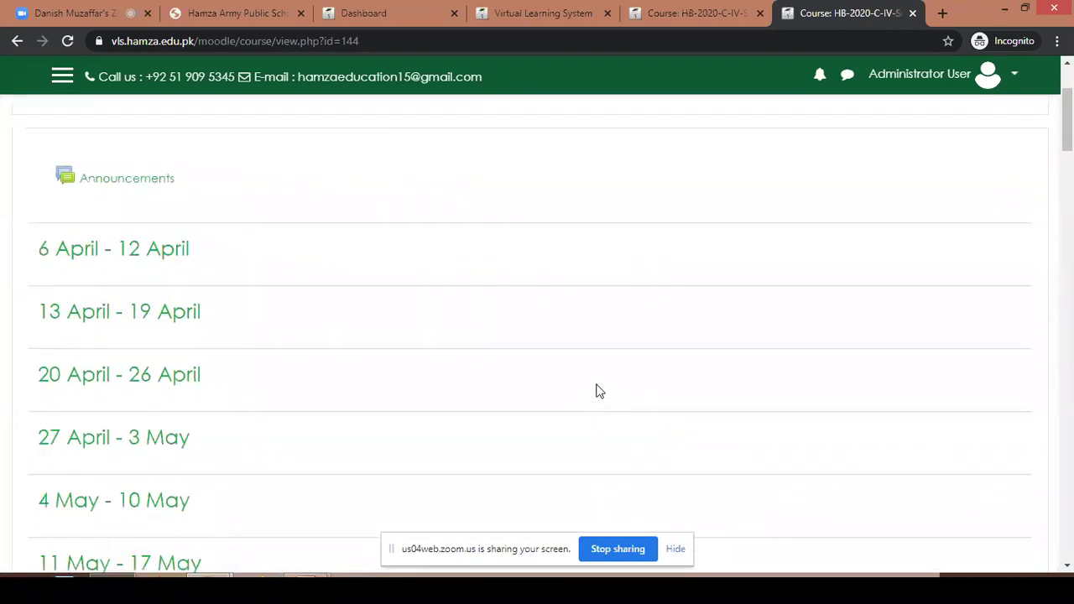
scroll(470, 355, "up", 2)
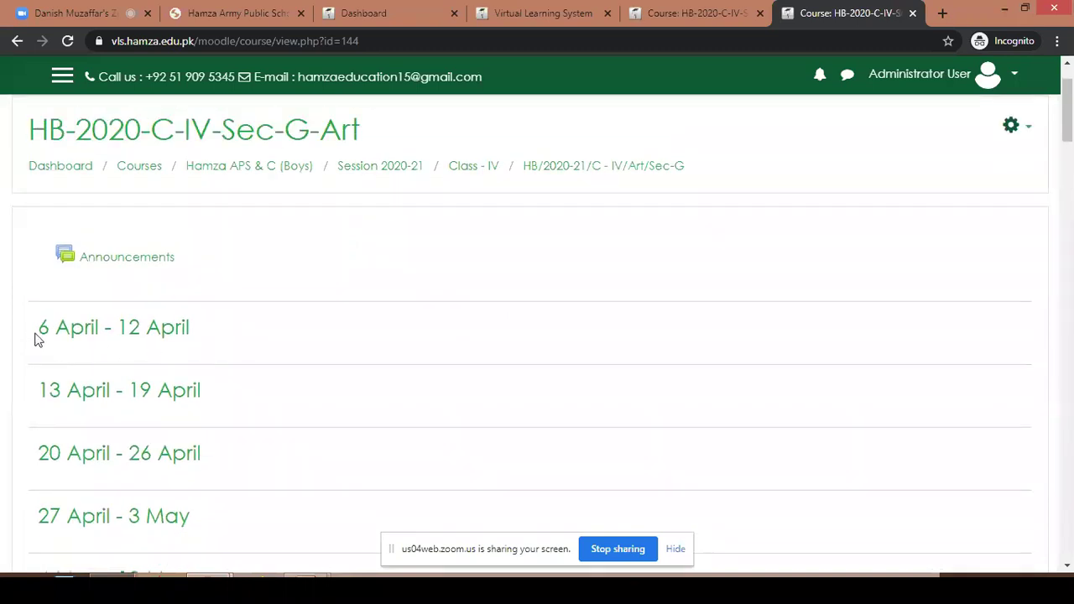
scroll(36, 339, "down", 2)
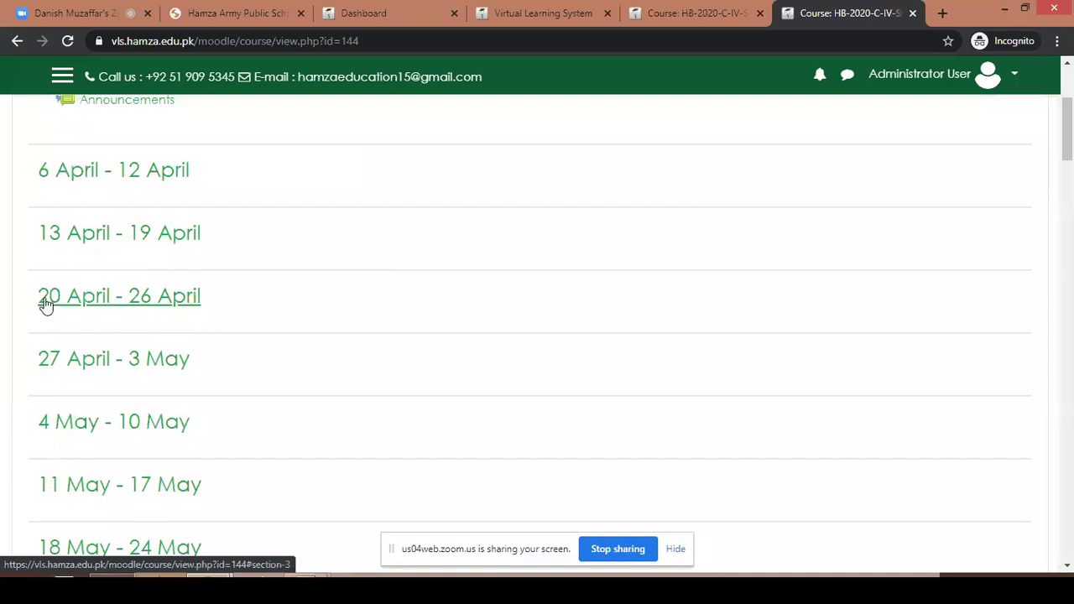
scroll(149, 303, "down", 1)
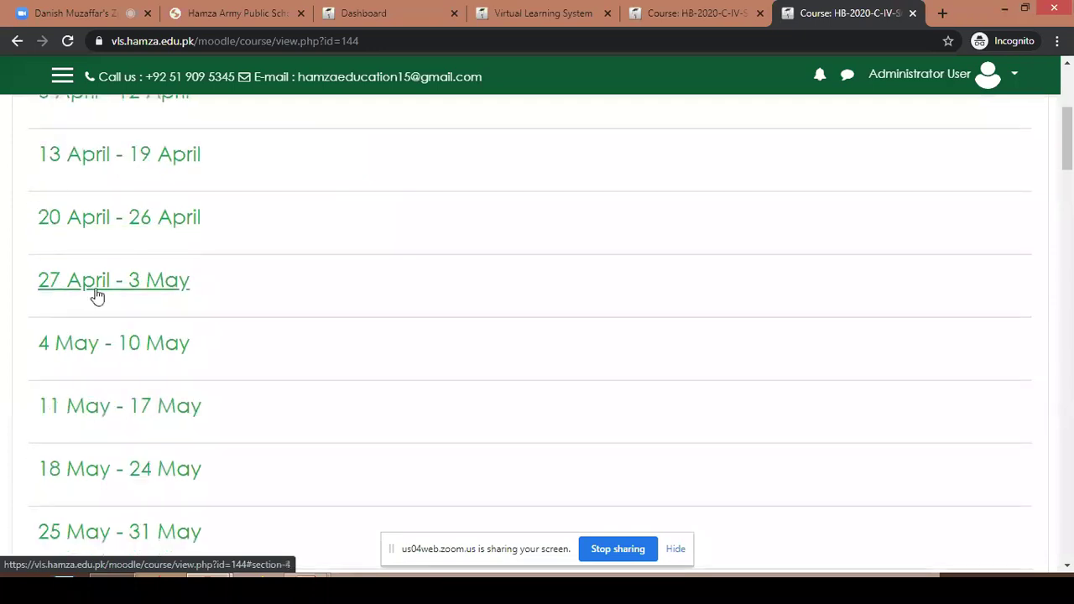
scroll(242, 425, "down", 6)
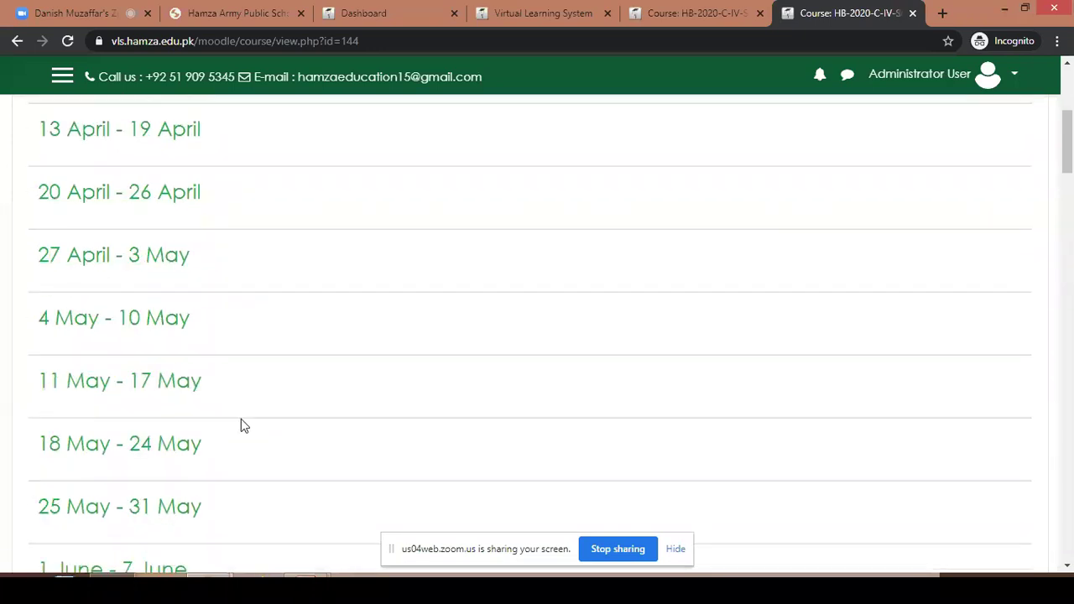
scroll(247, 427, "down", 14)
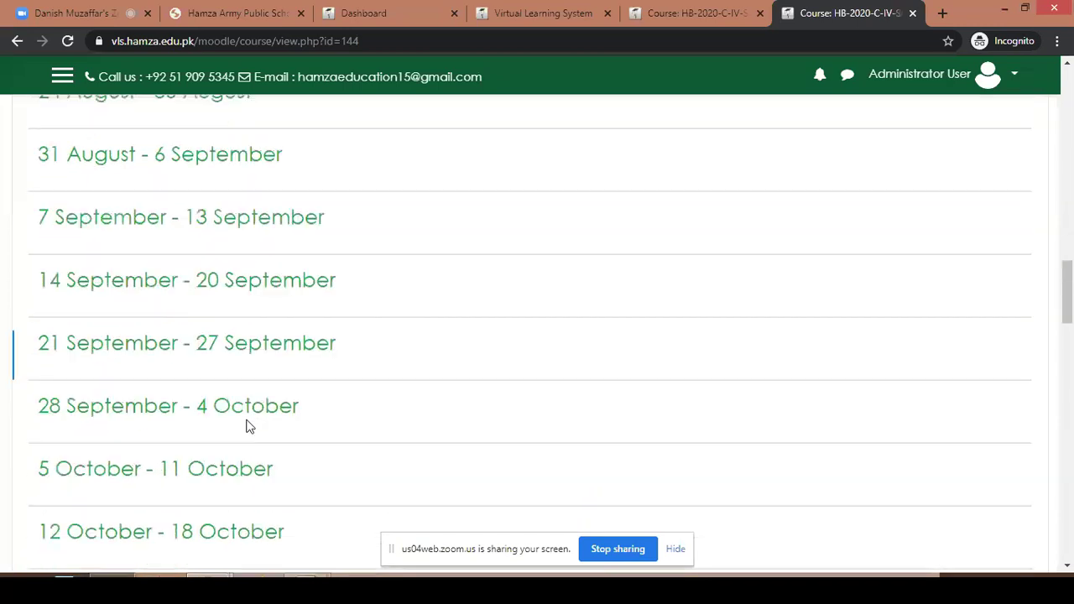
scroll(250, 428, "down", 18)
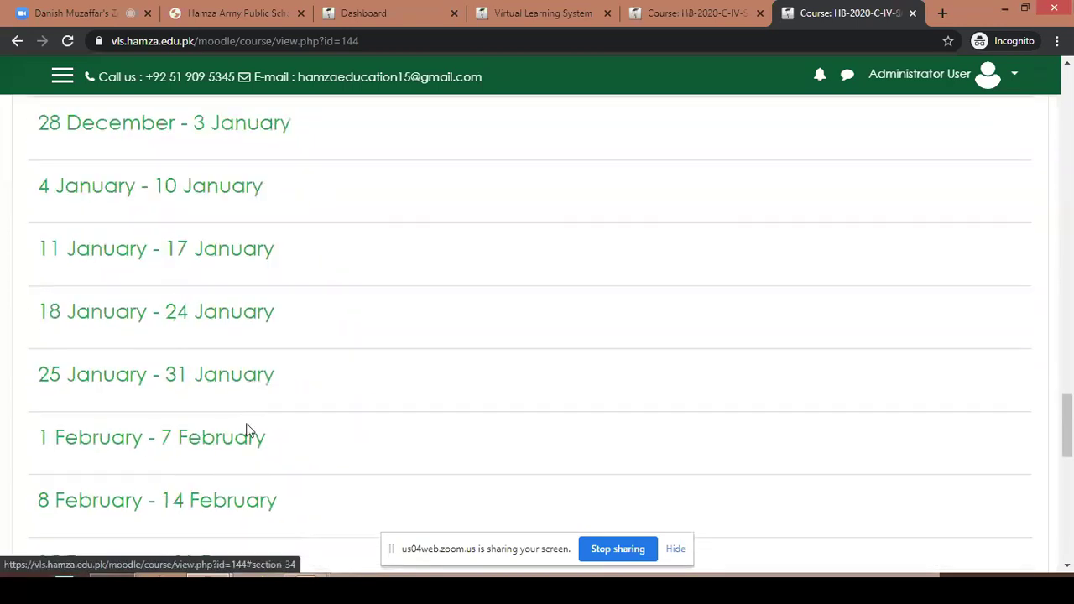
scroll(252, 426, "up", 2)
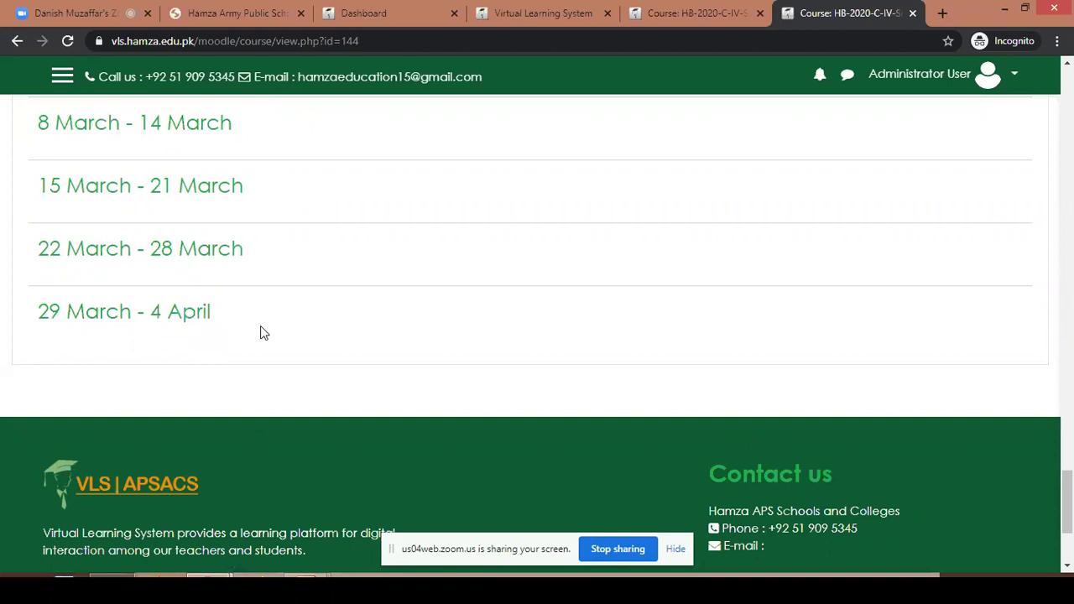
scroll(263, 333, "up", 13)
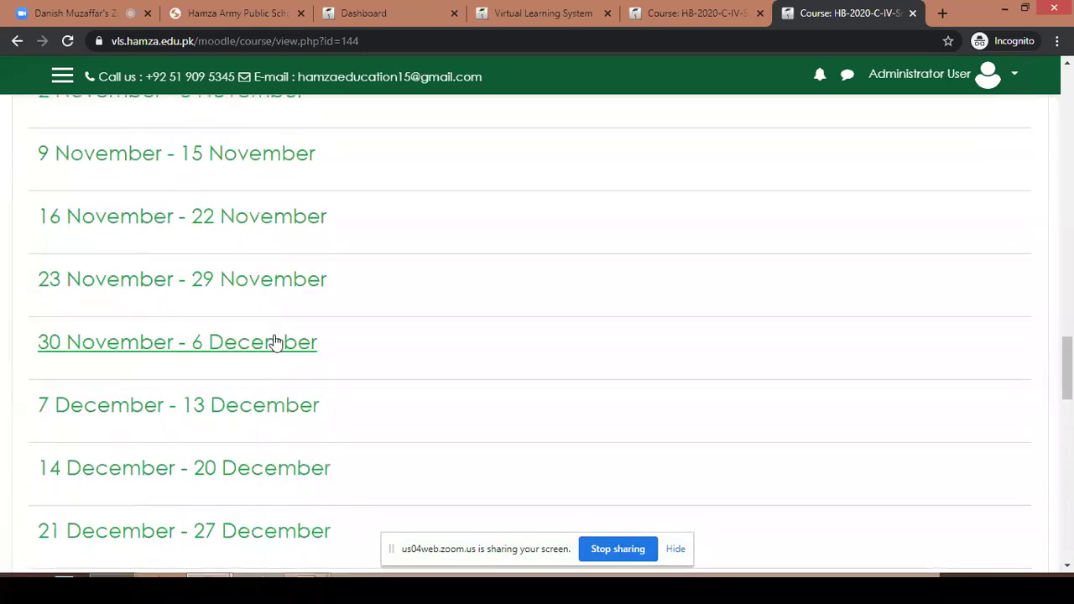
scroll(360, 343, "up", 11)
scroll(359, 343, "down", 4)
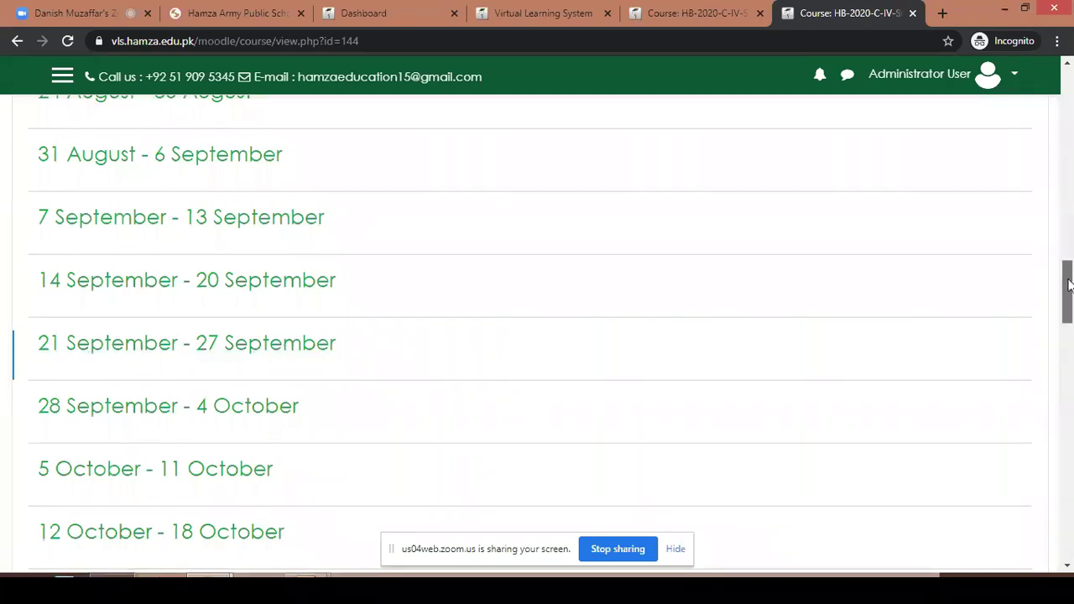
left_click_drag(1070, 286, 1067, 91)
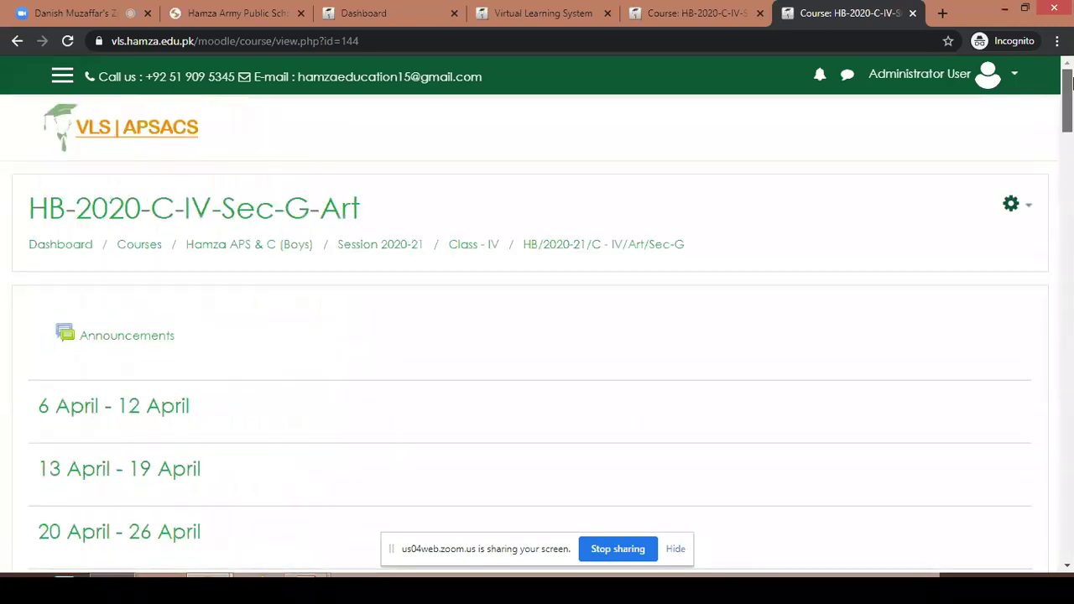
- Turn editing on for the HB-2020-C-IV-Sec-G-Art course
left_click(1032, 209)
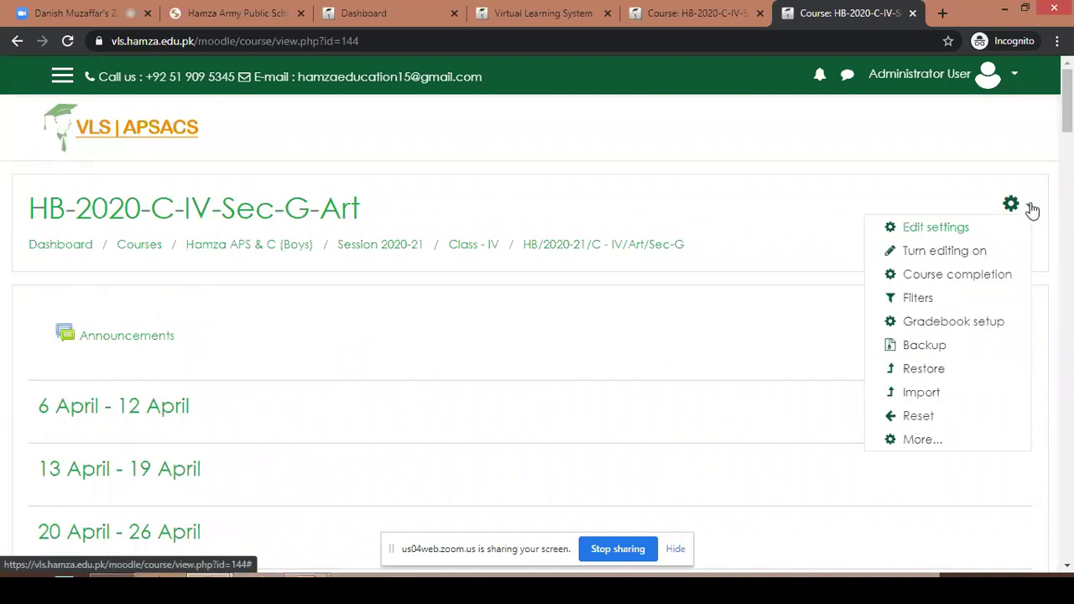
left_click(857, 202)
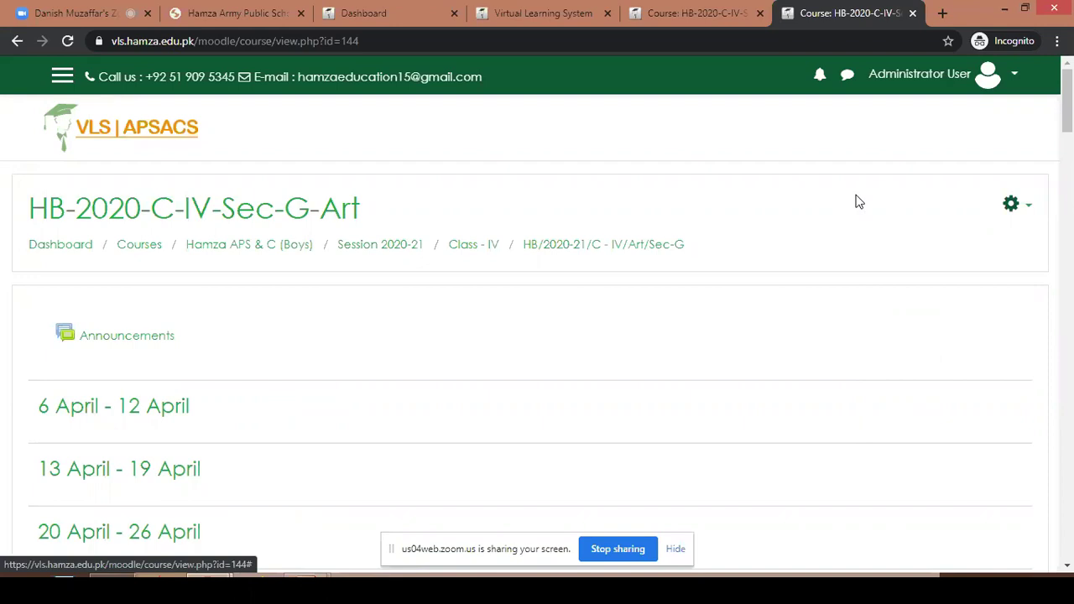
left_click(1030, 210)
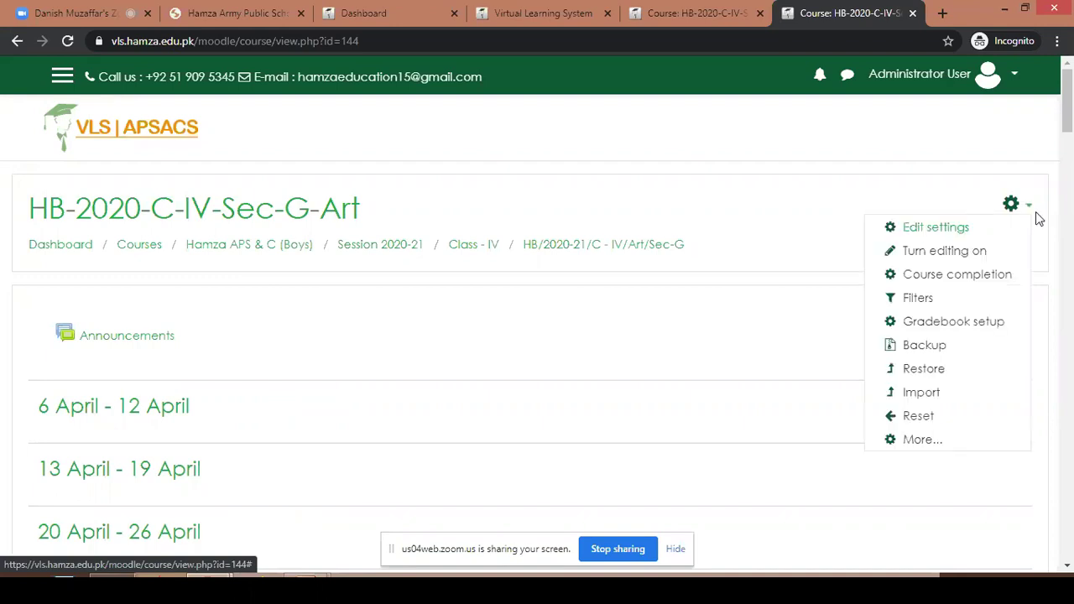
left_click(942, 259)
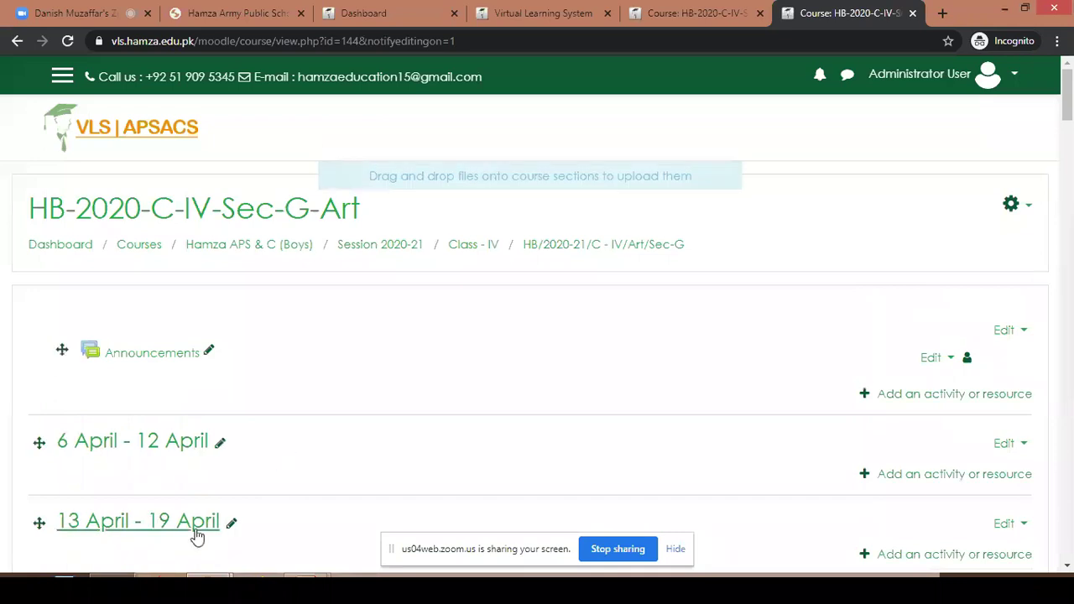
- Switch to the Zoom meeting, show its participants list, and return to the course page in editing mode
left_click(48, 8)
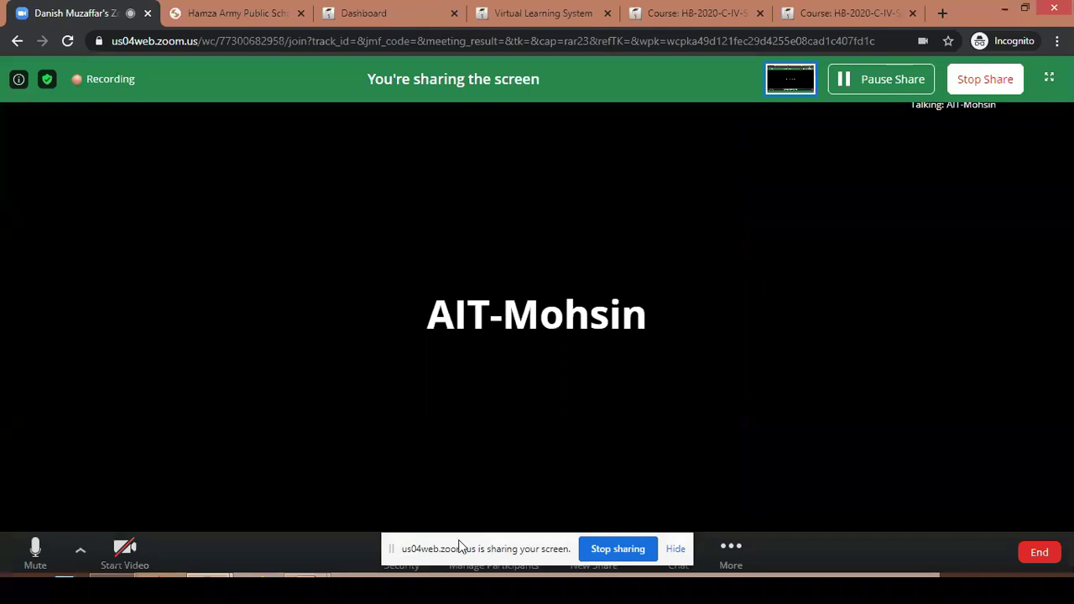
left_click(481, 571)
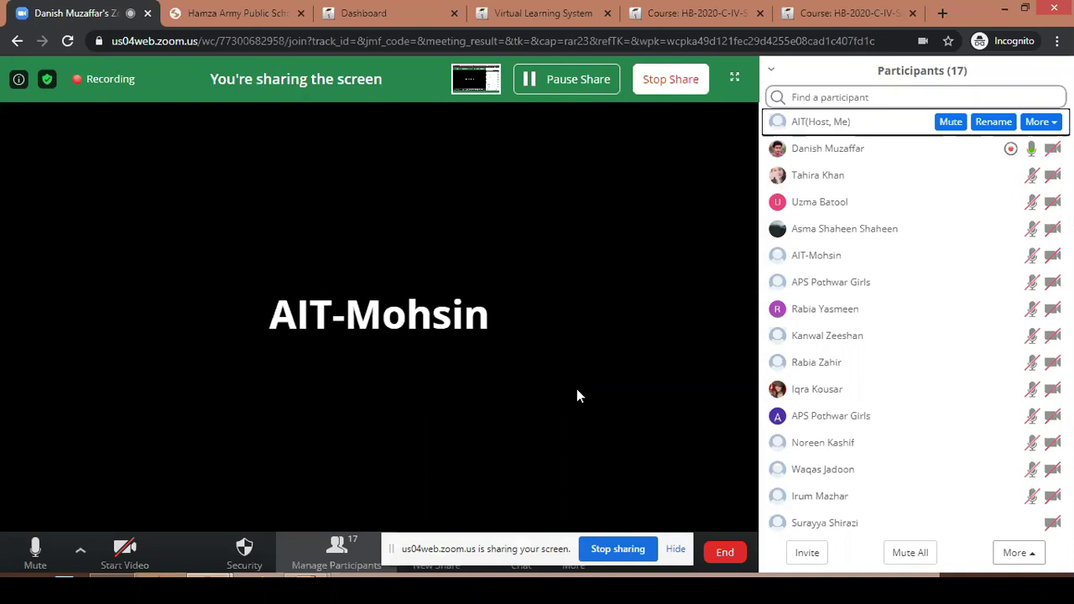
key("ctrl+shift+Tab")
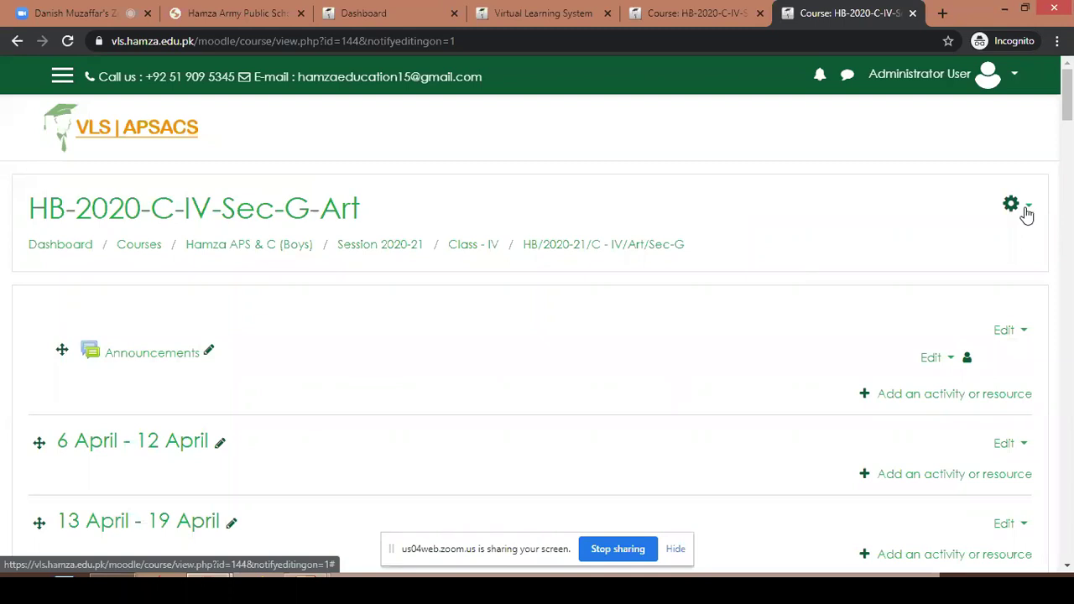
- Open the activity and resource chooser for the 21 September - 27 September section
scroll(232, 367, "down", 1)
scroll(137, 308, "down", 3)
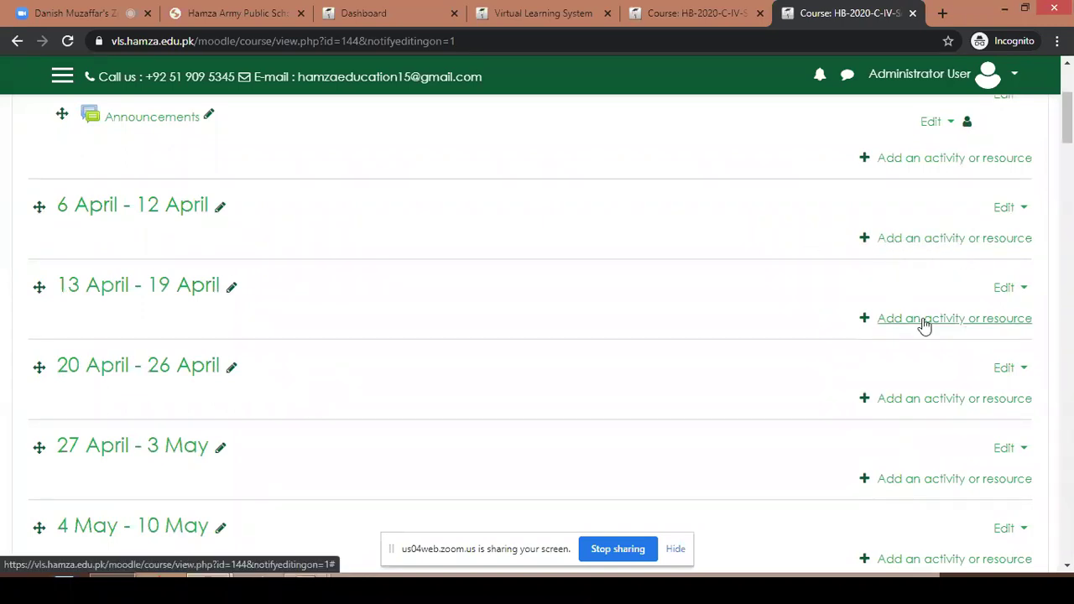
scroll(926, 328, "down", 5)
scroll(926, 334, "down", 14)
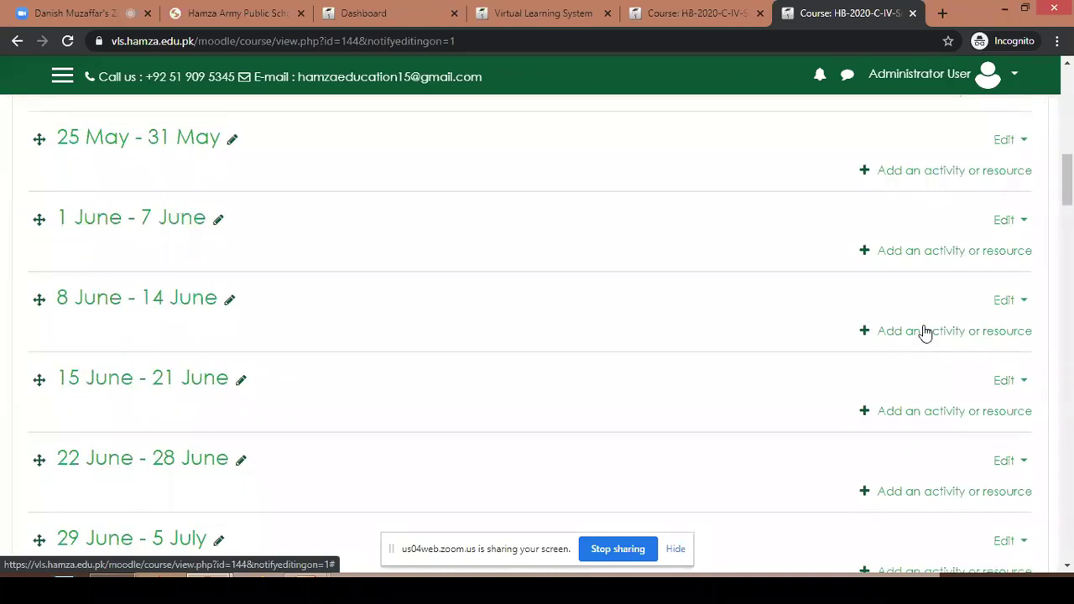
scroll(926, 334, "down", 3)
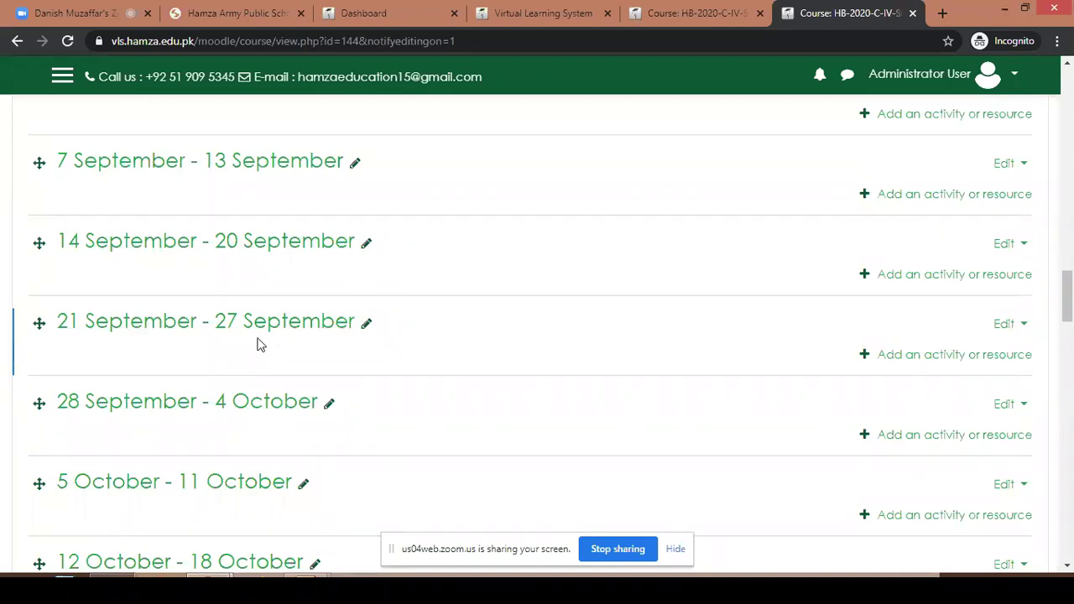
scroll(261, 344, "up", 2)
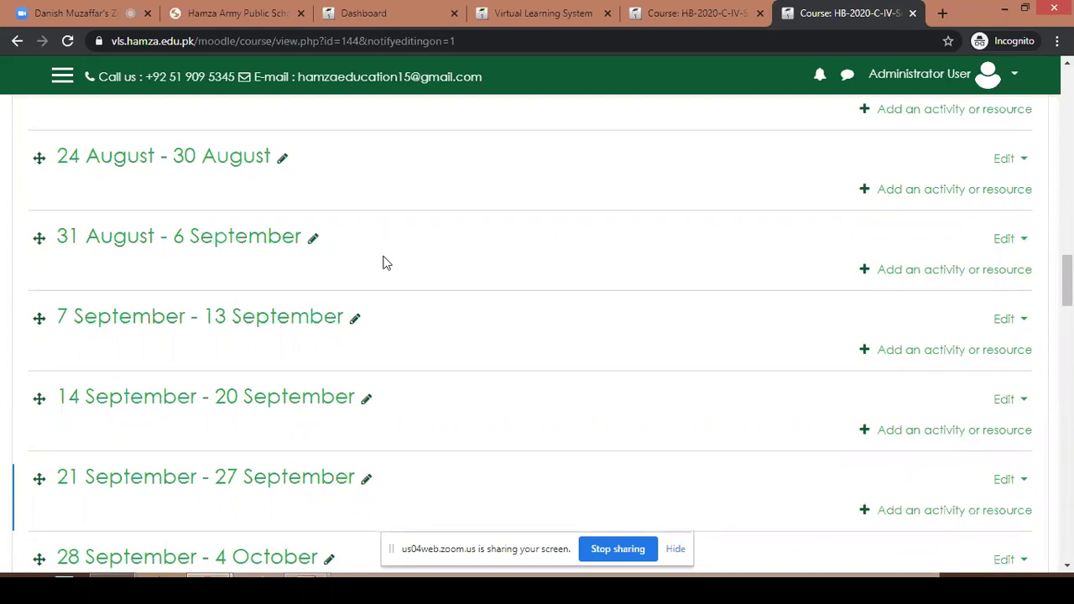
scroll(171, 262, "down", 3)
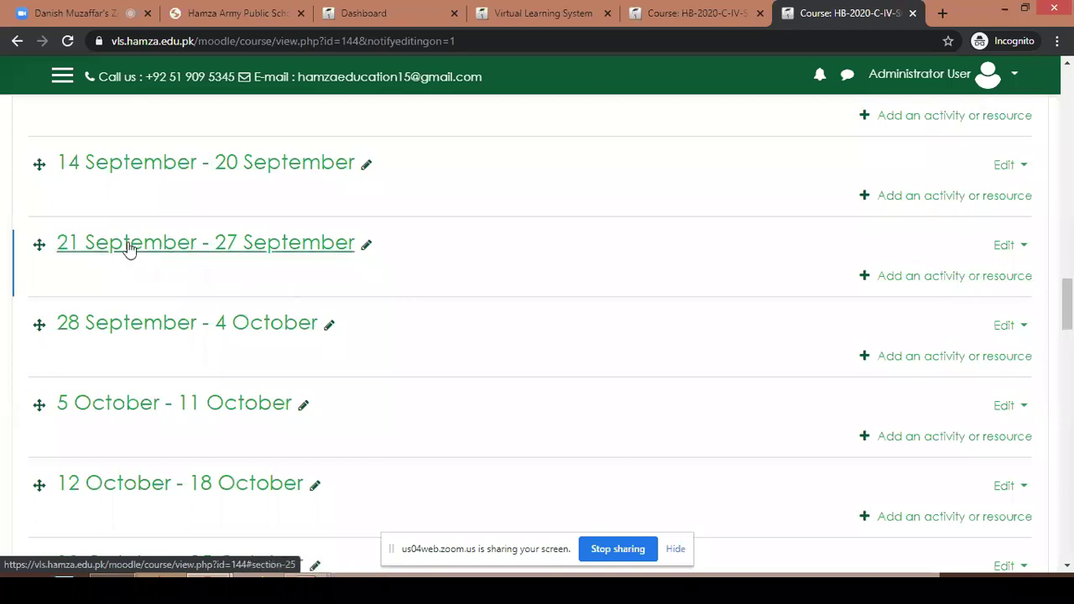
left_click(965, 282)
- Review the chooser's Activities and Resources groups, from Assignment down to URL, highlighting each group heading
left_click_drag(508, 220, 498, 192)
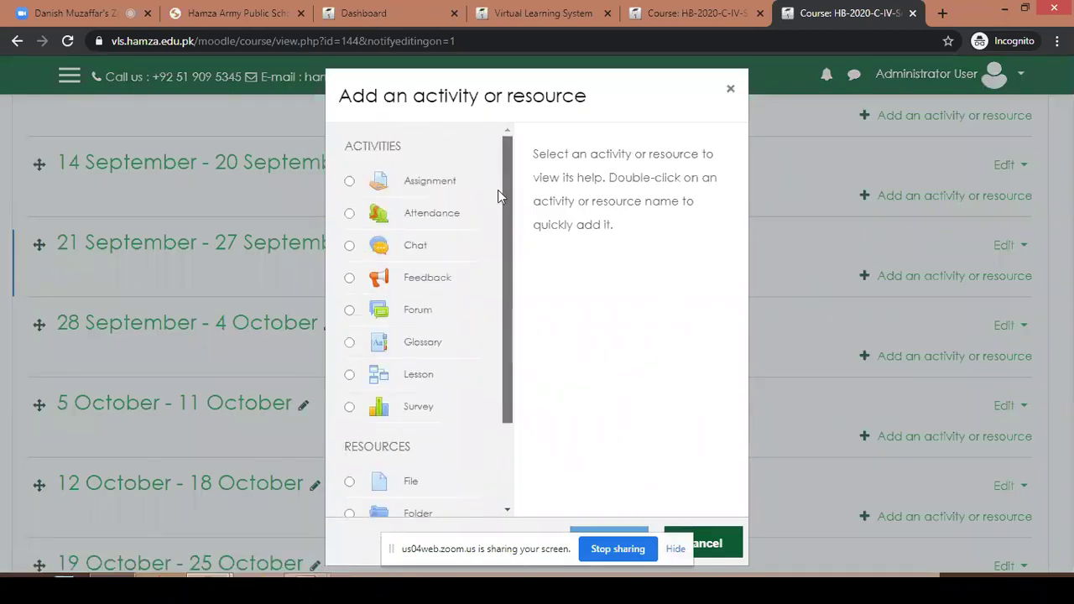
left_click_drag(342, 149, 402, 149)
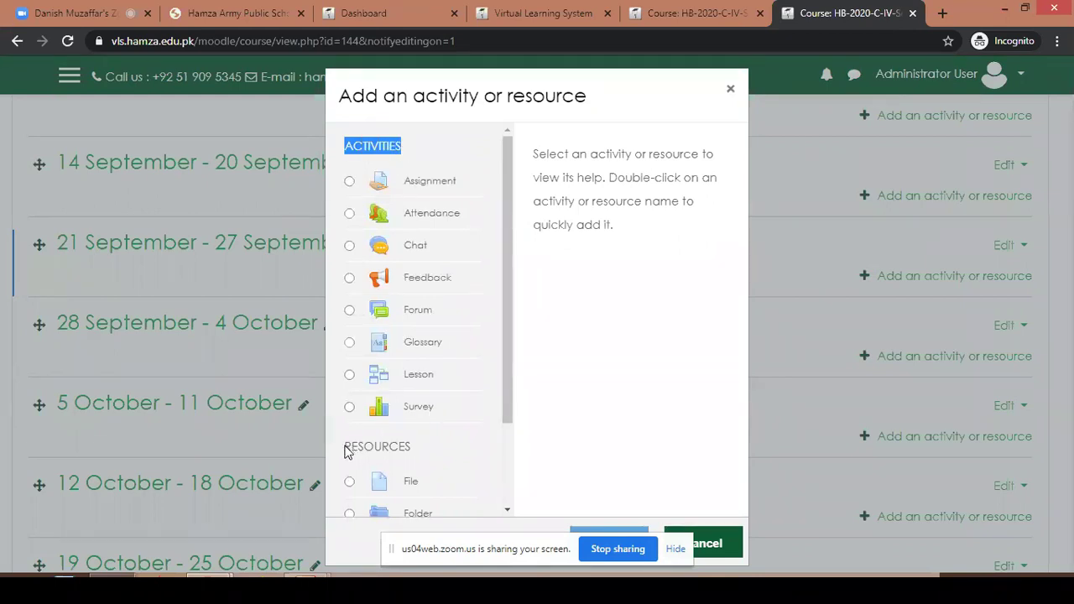
left_click_drag(344, 448, 420, 459)
left_click_drag(348, 148, 408, 152)
left_click_drag(506, 199, 504, 216)
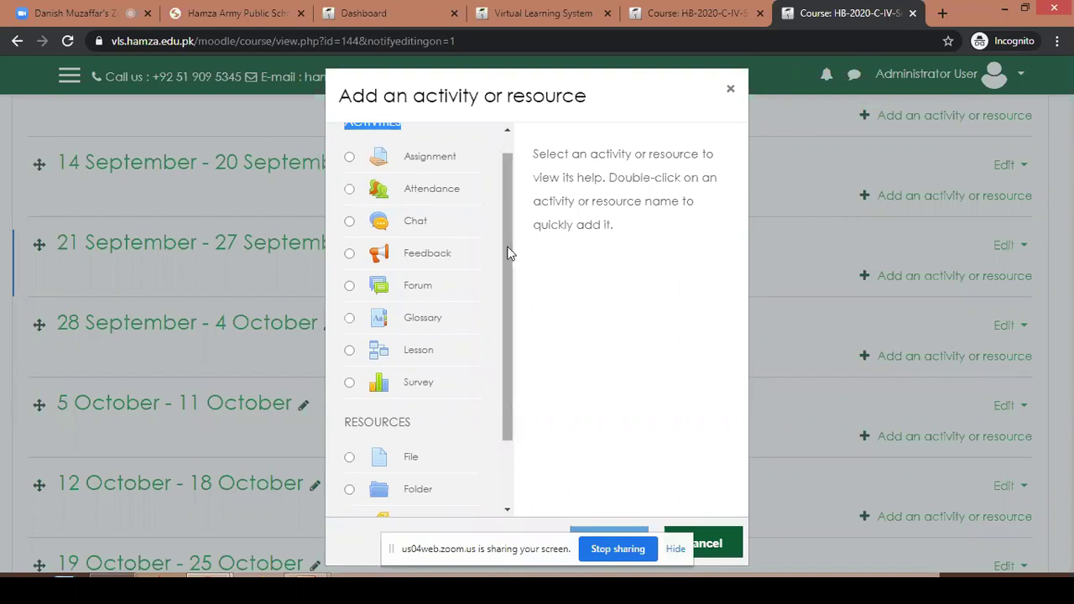
left_click_drag(508, 252, 509, 377)
left_click_drag(341, 342, 501, 364)
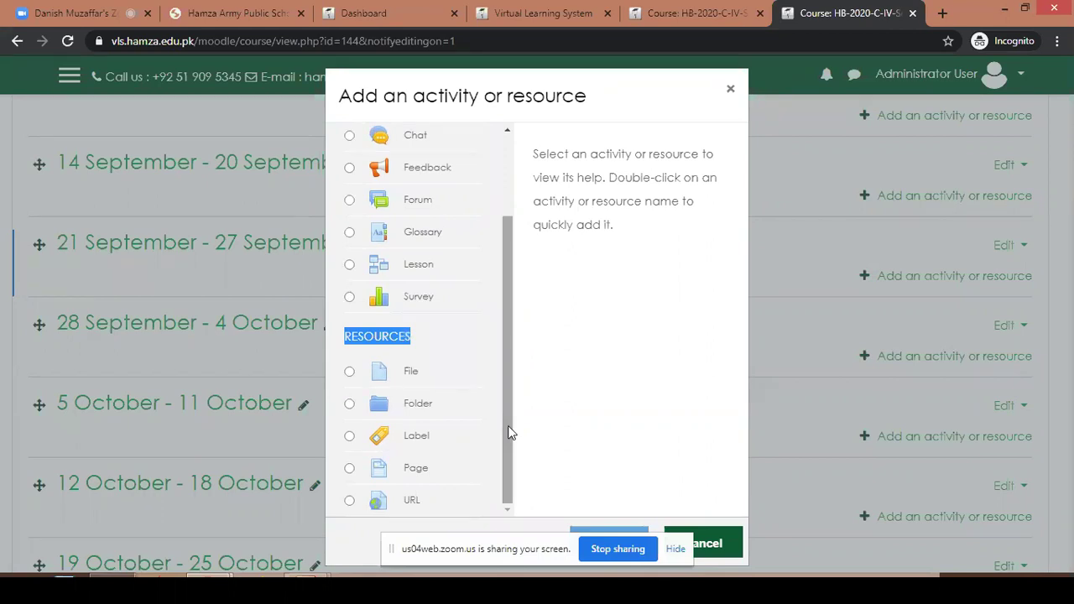
left_click(540, 406)
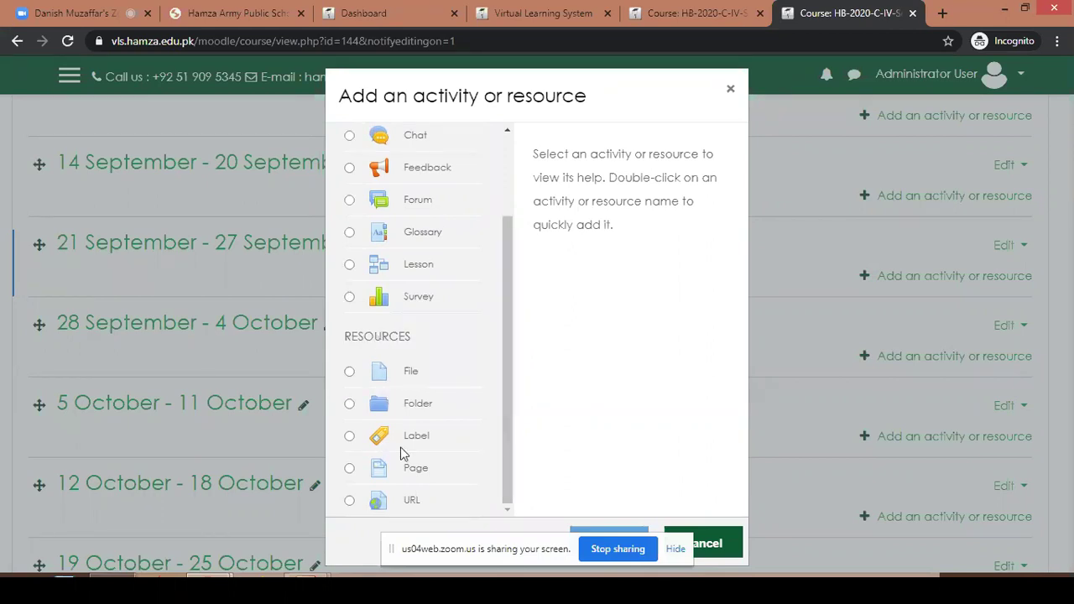
left_click_drag(510, 300, 511, 211)
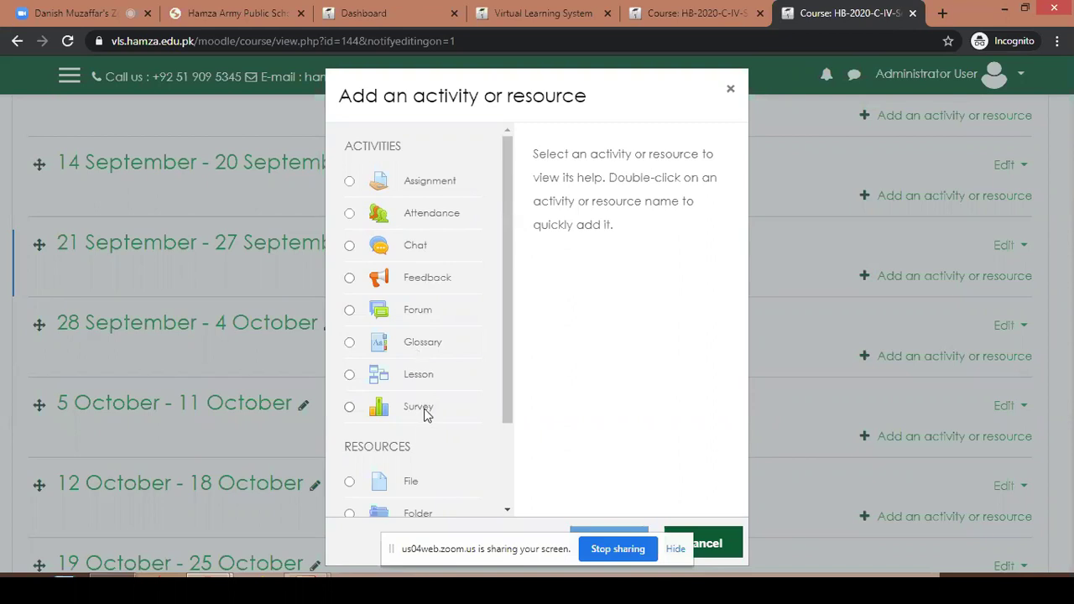
- View the help descriptions of the Assignment, Attendance, Chat, Feedback, Forum and Glossary activities, reselect Assignment, and show the resource types
left_click(432, 188)
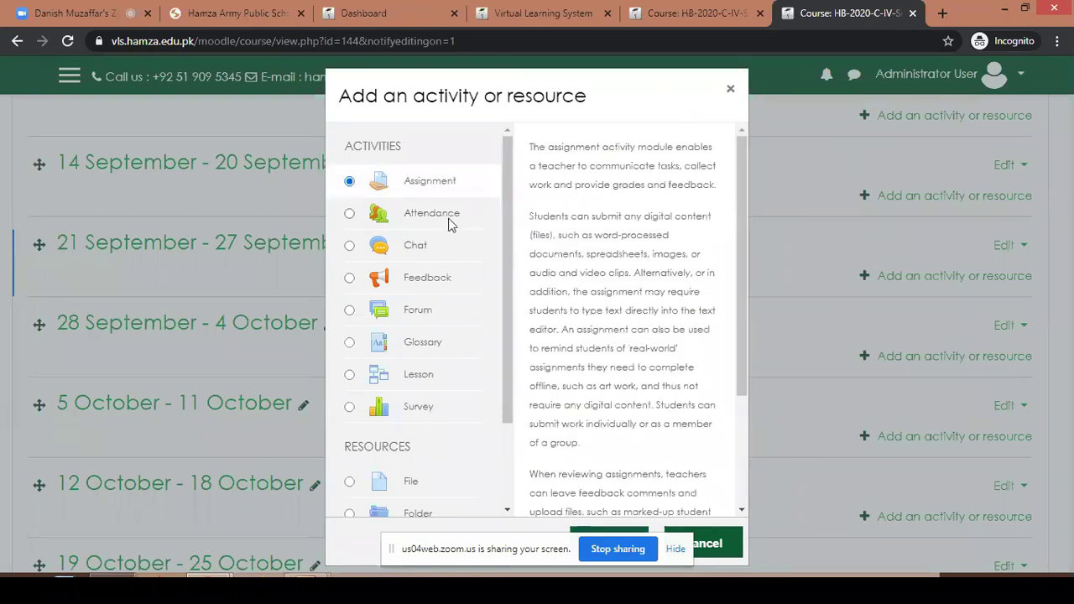
left_click(350, 215)
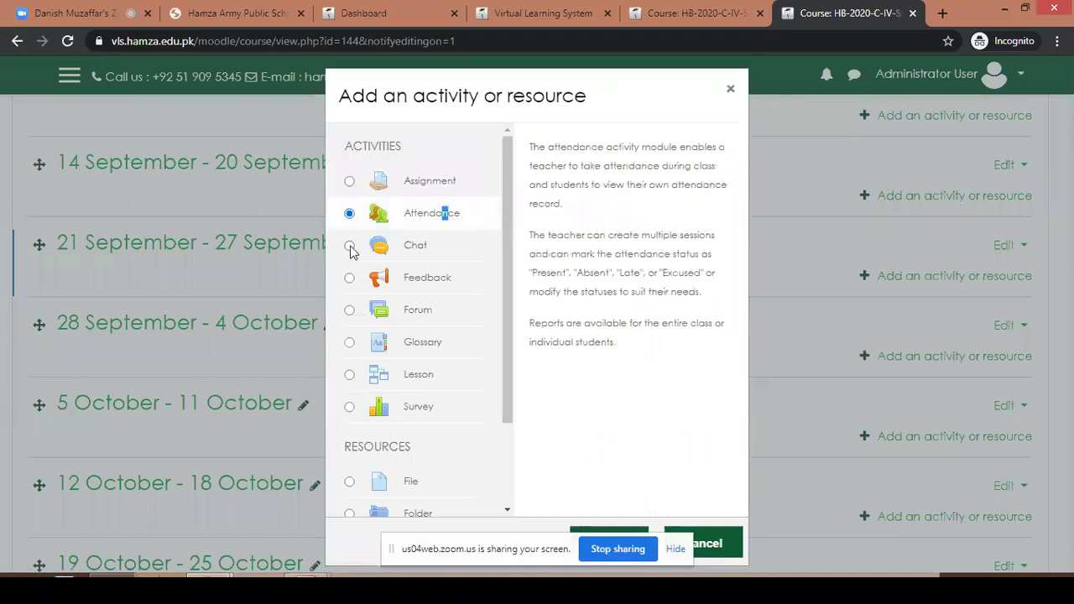
left_click(350, 248)
left_click(350, 279)
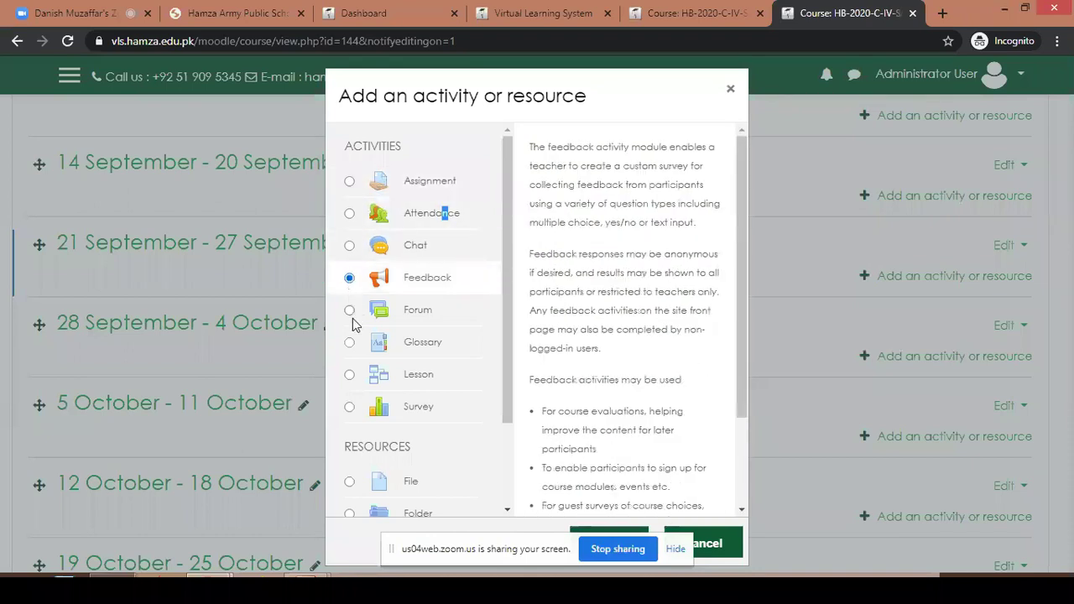
left_click(351, 311)
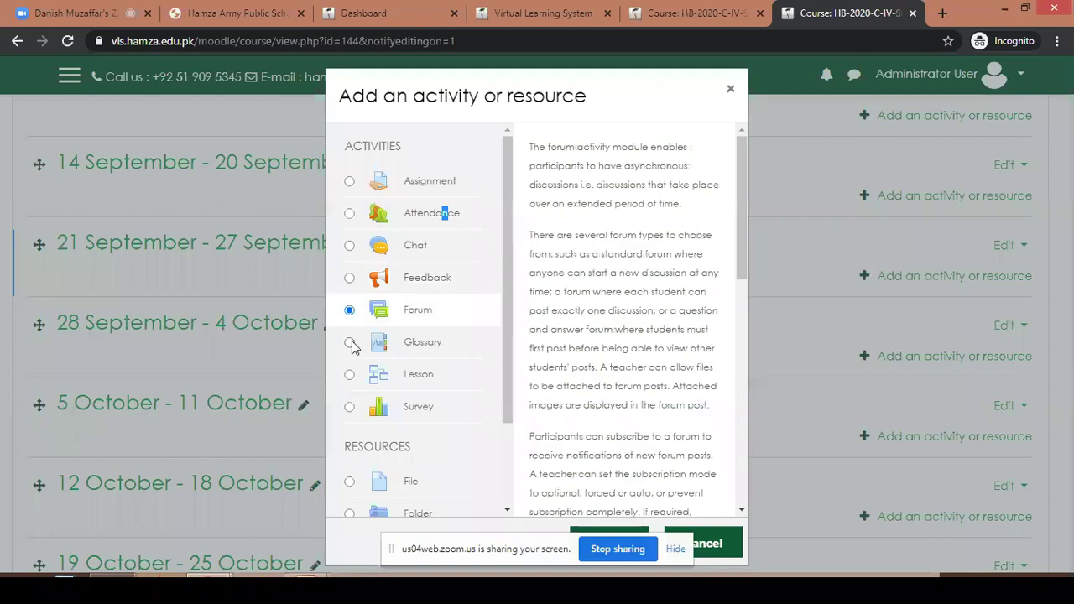
left_click(350, 344)
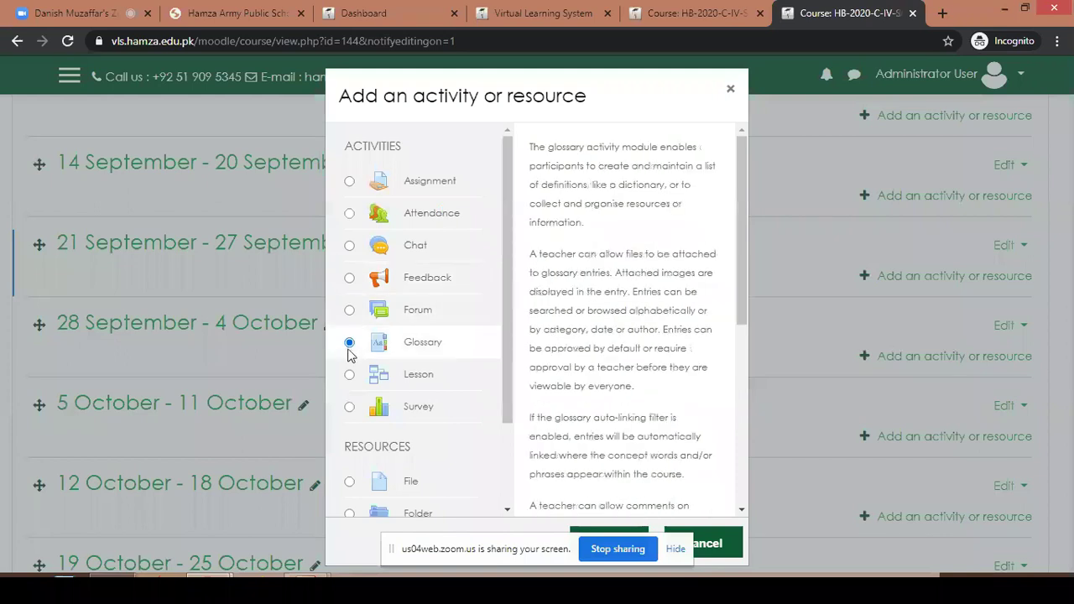
left_click(351, 181)
left_click_drag(506, 208, 520, 349)
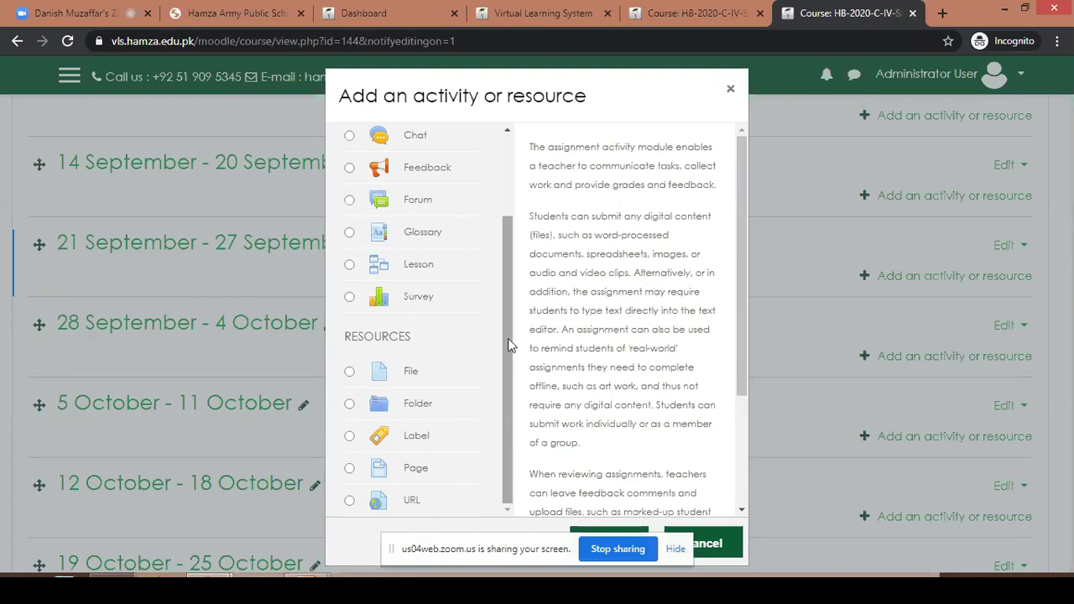
- Add a File resource to the 21 September - 27 September section, hiding the screen-sharing notice that covers the chooser's controls
scroll(508, 344, "up", 3)
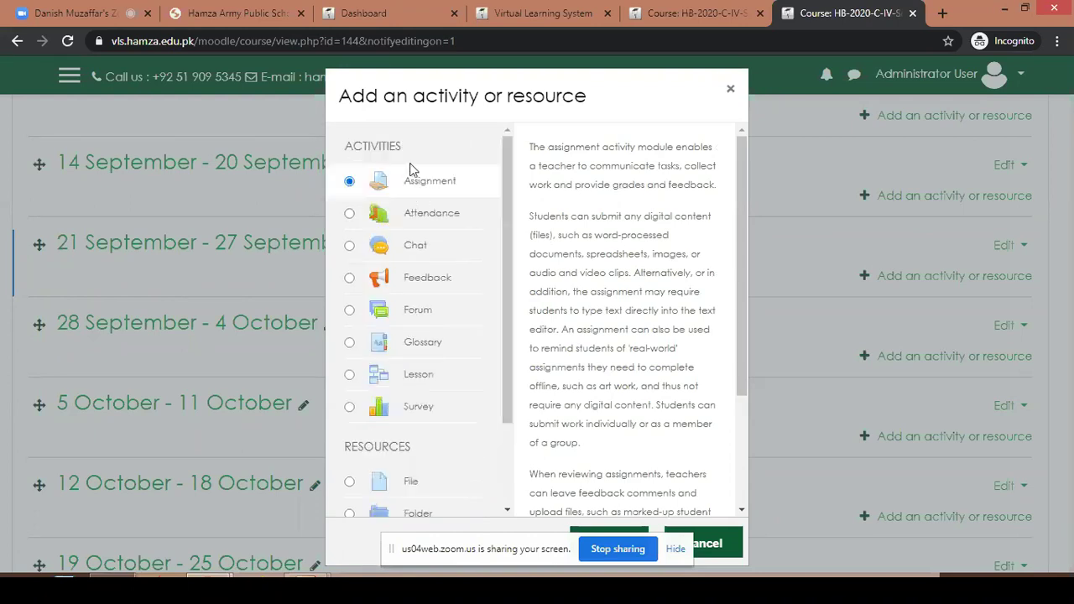
scroll(502, 361, "down", 2)
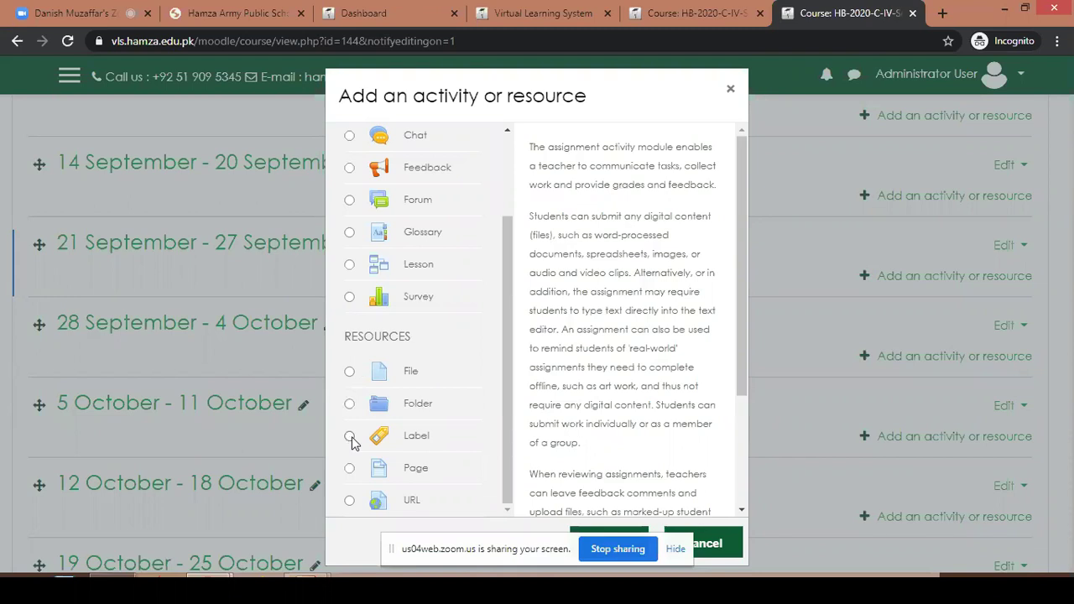
left_click(349, 371)
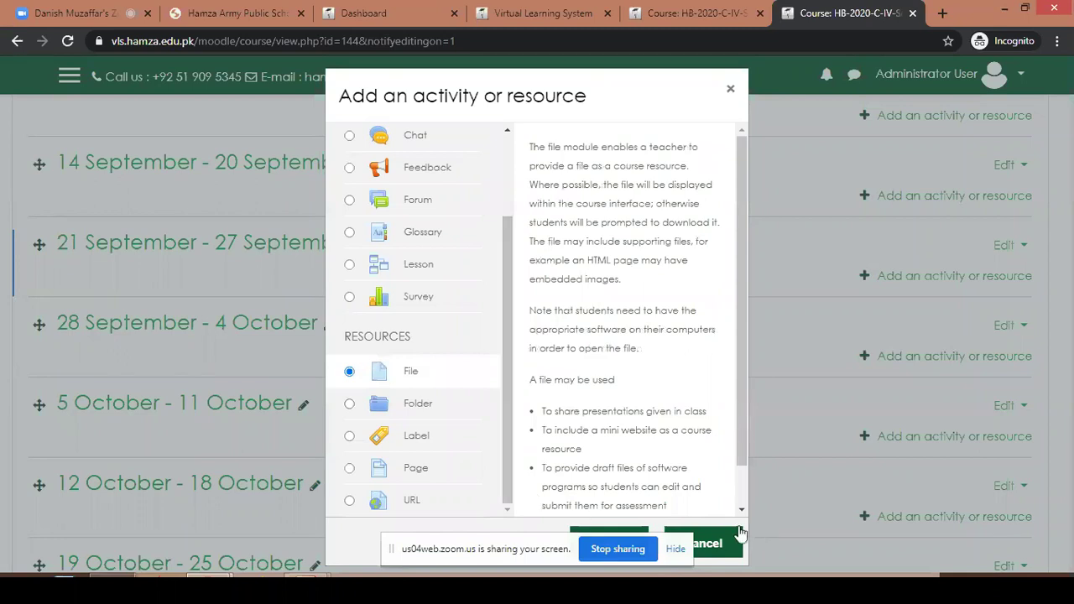
left_click(677, 550)
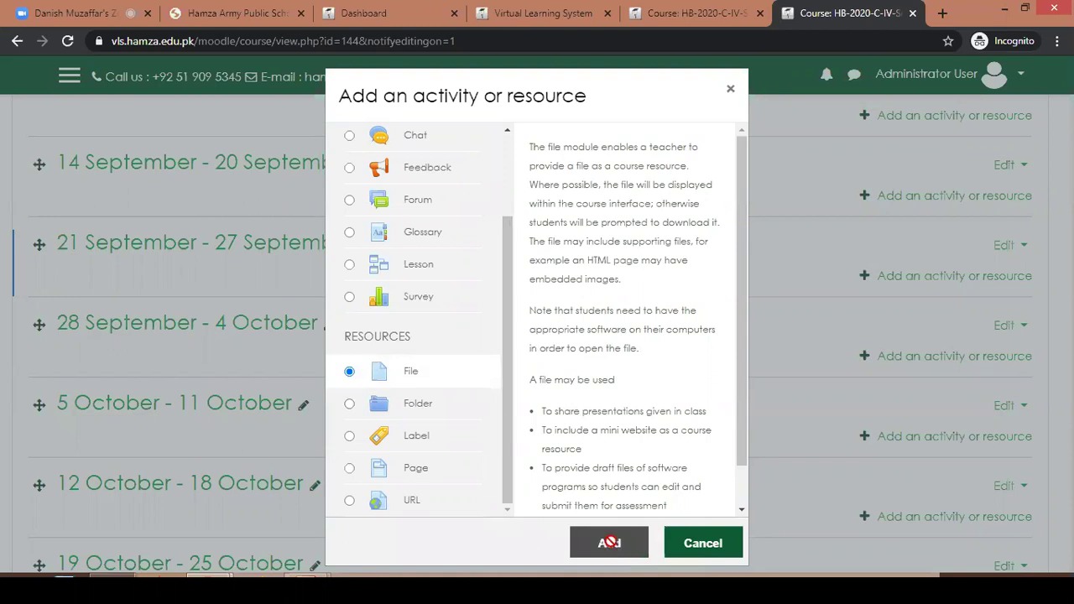
left_click(610, 545)
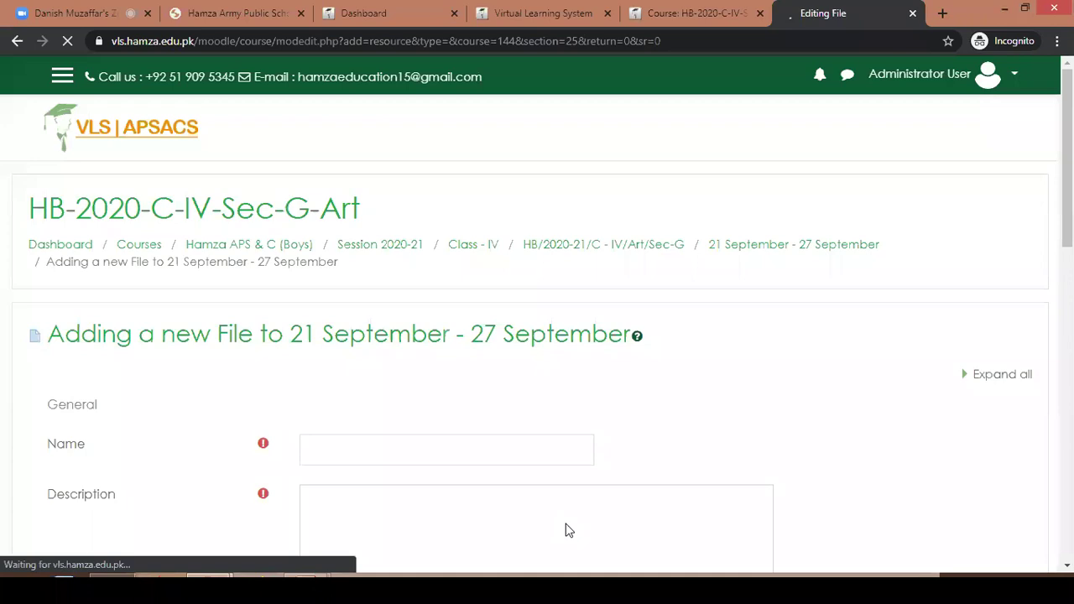
- Name the new file resource "Class work 26-Sep-2020"
type("Ch 4")
key("BackSpace")
key("BackSpace")
key("BackSpace")
key("BackSpace")
type("Class work")
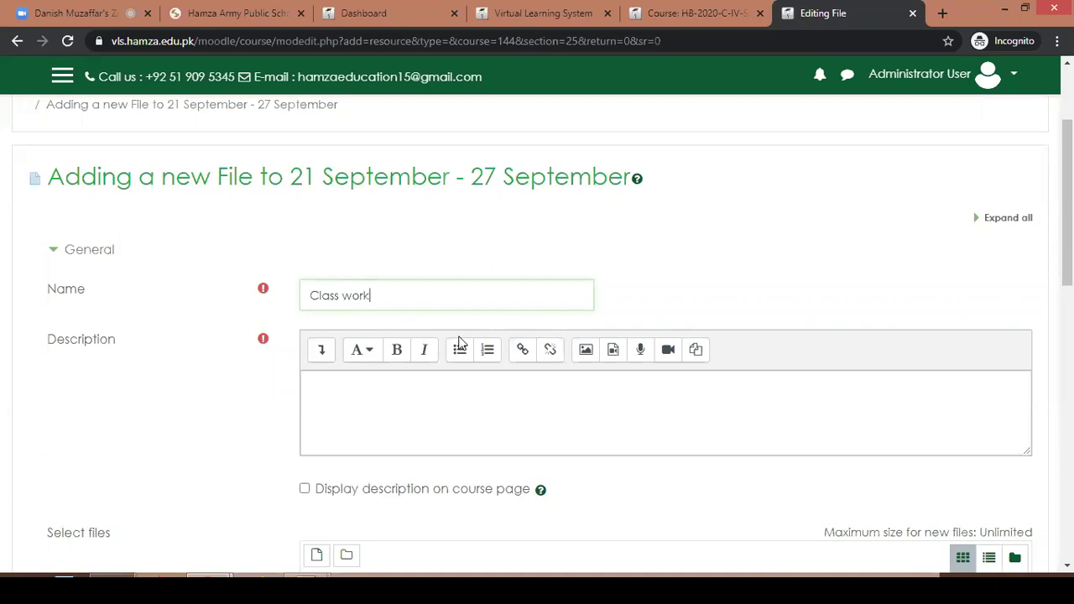
type(" 26-Sep-2020")
- Copy the resource's full name into its Description
left_click_drag(462, 296, 311, 328)
key("ctrl+c")
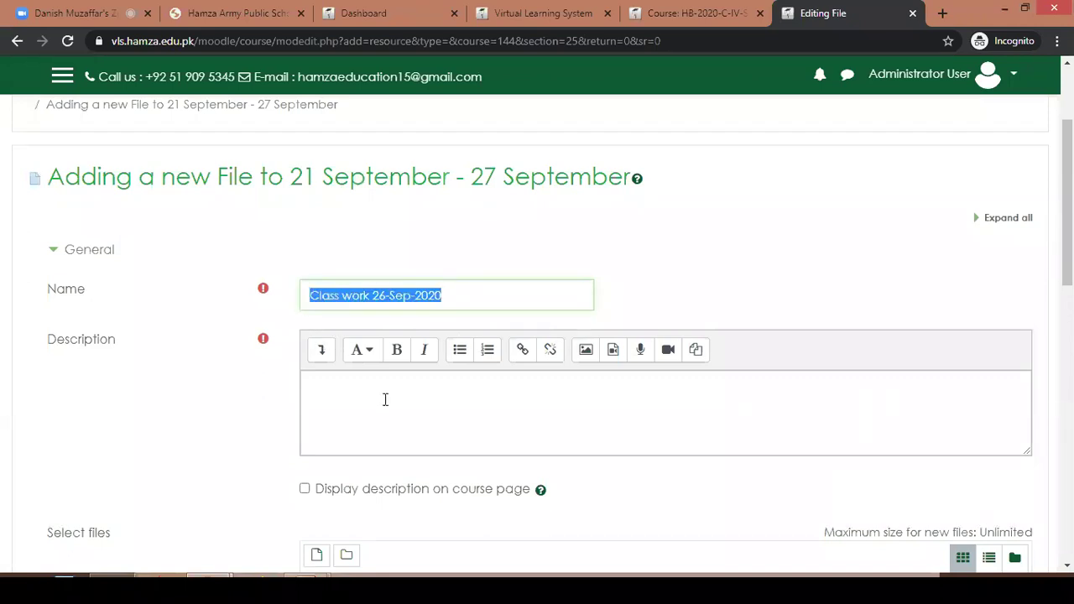
left_click(386, 401)
key("ctrl+v")
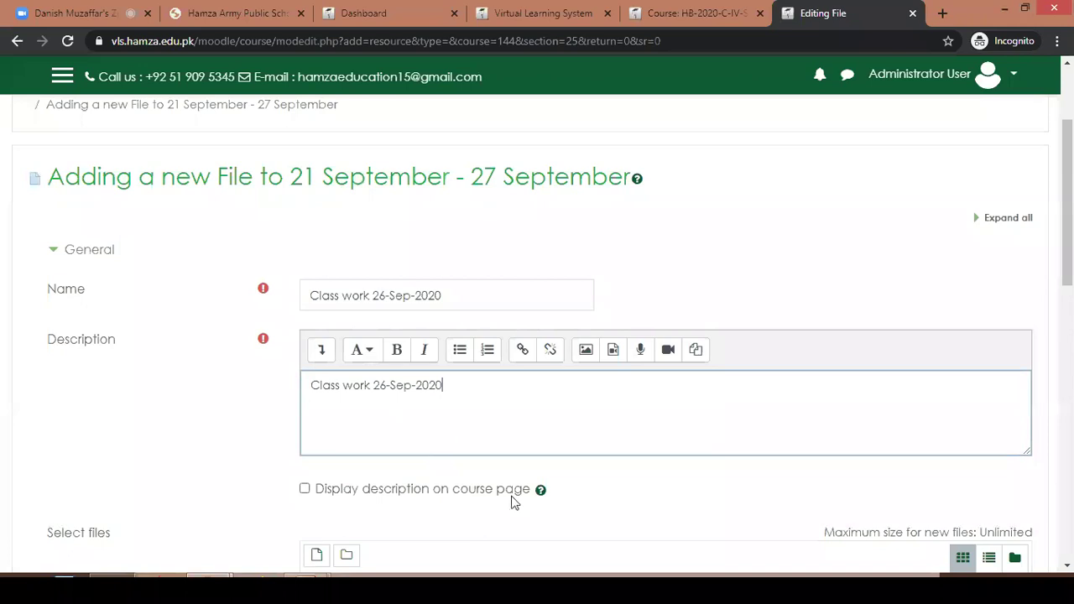
- Insert a line reading "Drawing of Vegatable" above the class work line in the description
key("Return")
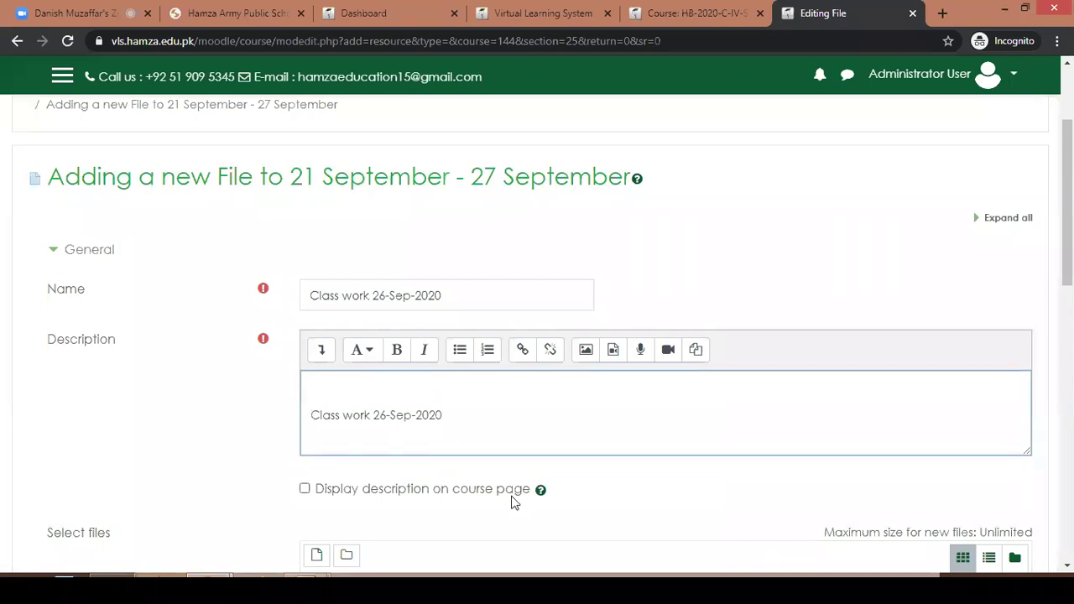
scroll(454, 371, "up", 2)
scroll(454, 371, "down", 3)
scroll(454, 371, "up", 1)
scroll(457, 394, "up", 1)
type("Drawing of Vegatable")
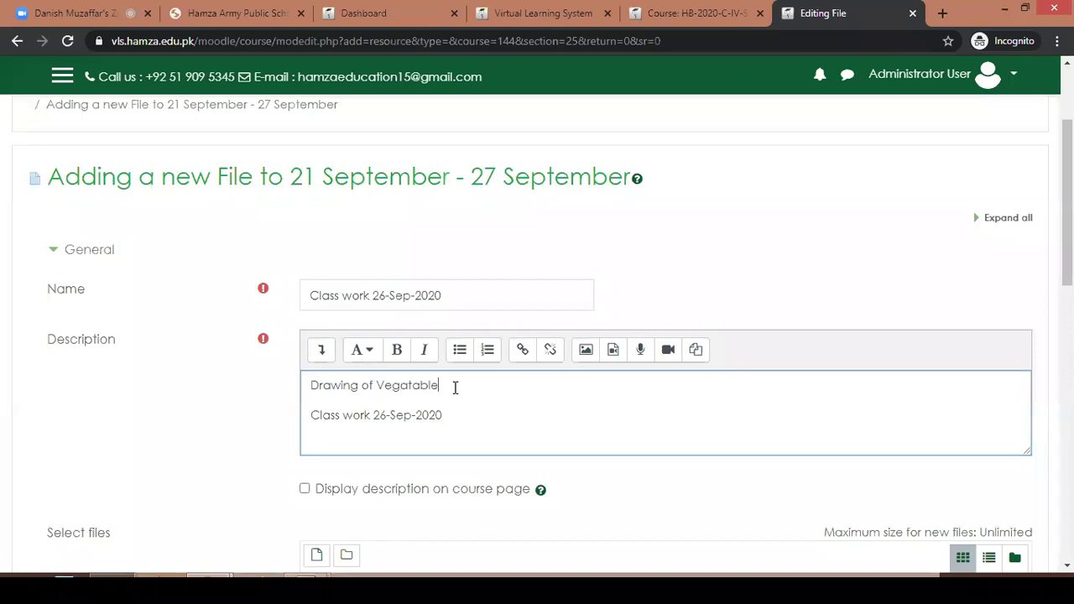
- Edit the description's first line to read "Drawing of 05 Vegetables", correcting the misspelled word with the spelling suggestion
key("ctrl+Left")
type("05")
left_click(456, 387)
type("s")
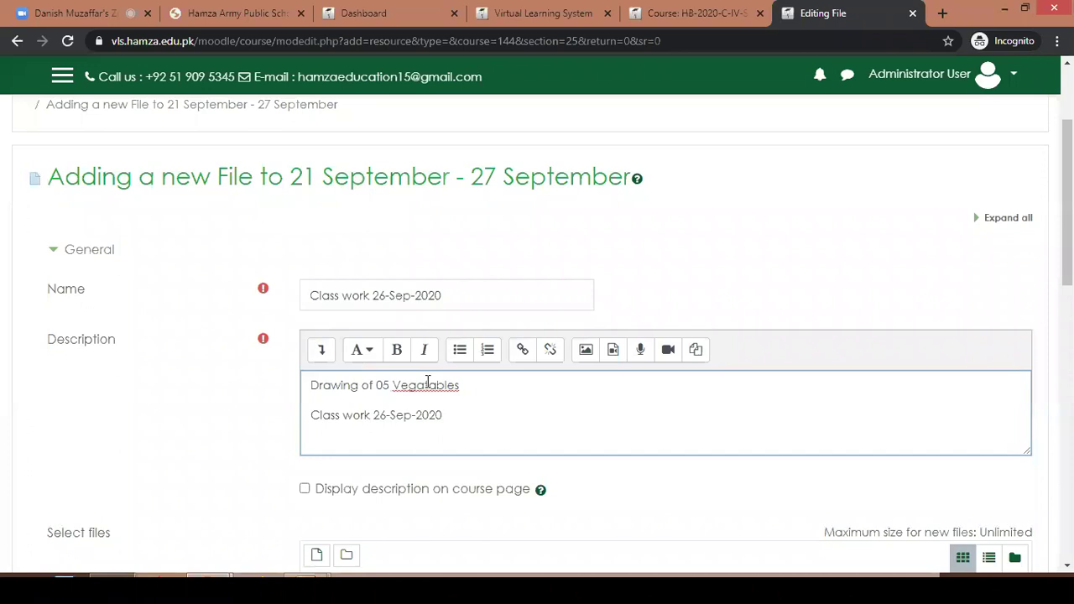
right_click(428, 385)
left_click(467, 173)
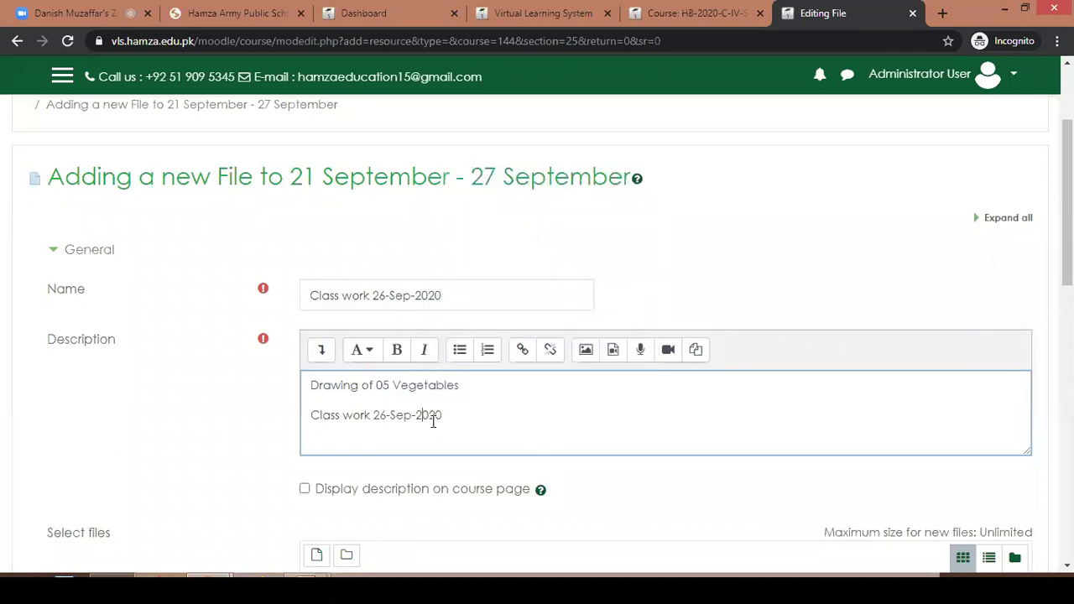